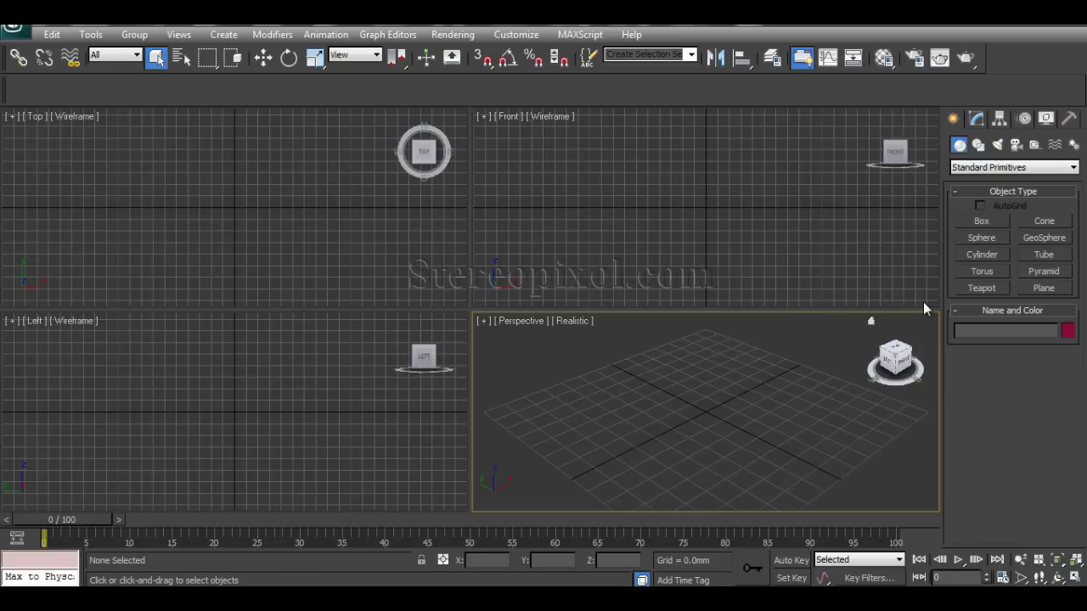
Drag out a large upright plane, Plane001 (about 4928 × 4131 mm), in the maximized Front view
click(1043, 290)
click(756, 206)
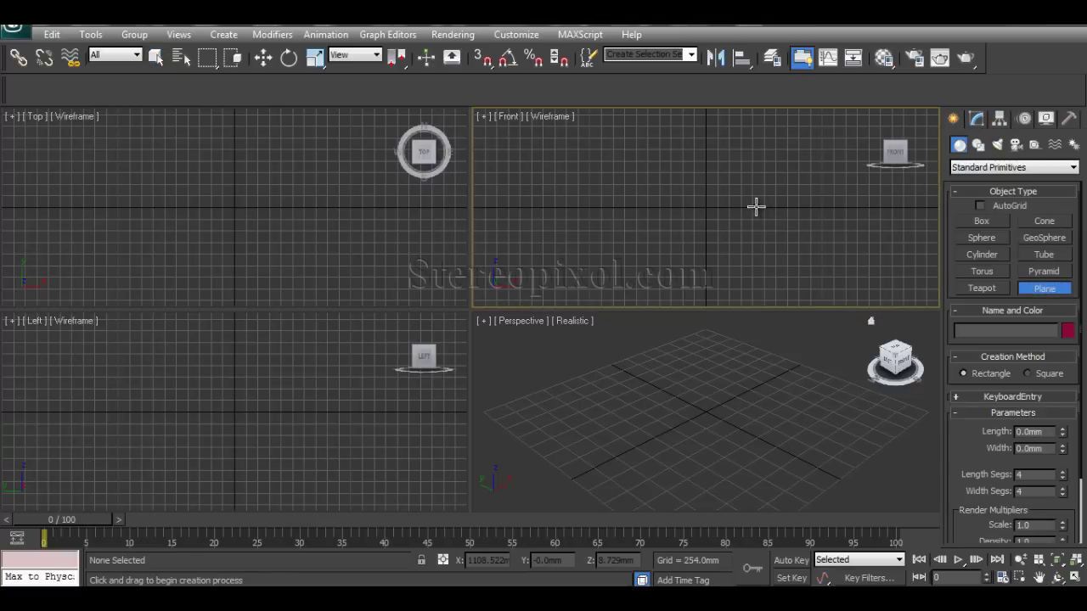
key(alt+w)
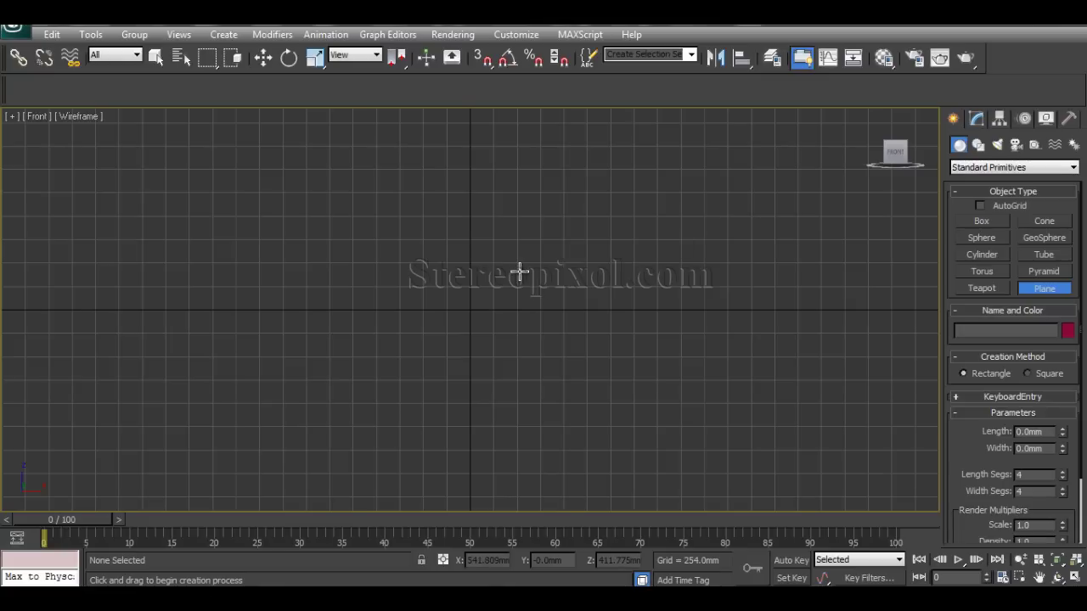
drag(335, 153, 603, 471)
Set Plane001's Length Segs and Width Segs to 30 each, giving 1800 faces
key(w)
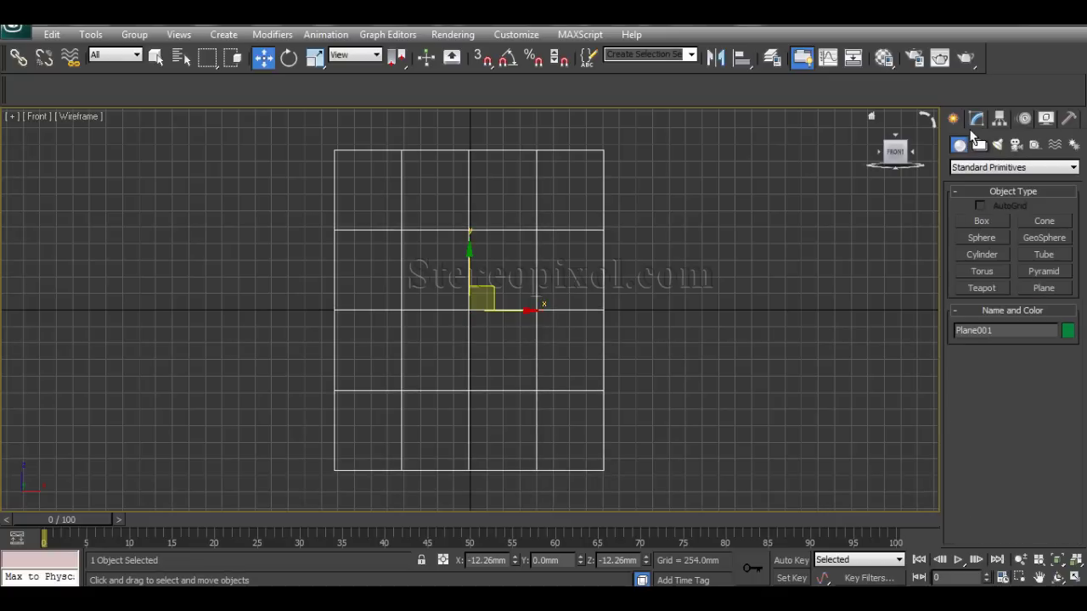
click(976, 118)
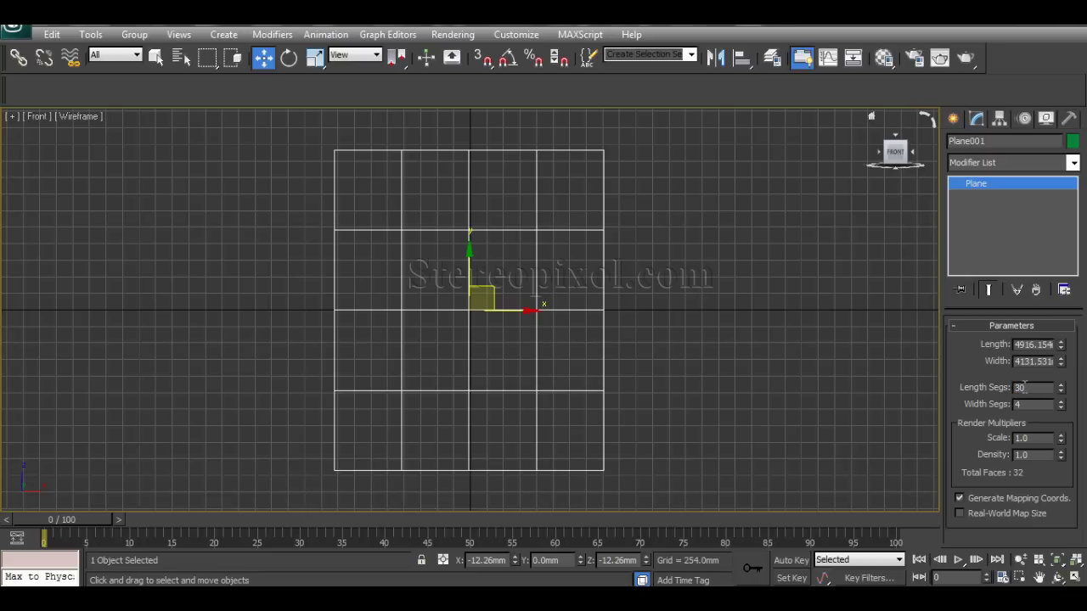
key(Tab)
text(3)
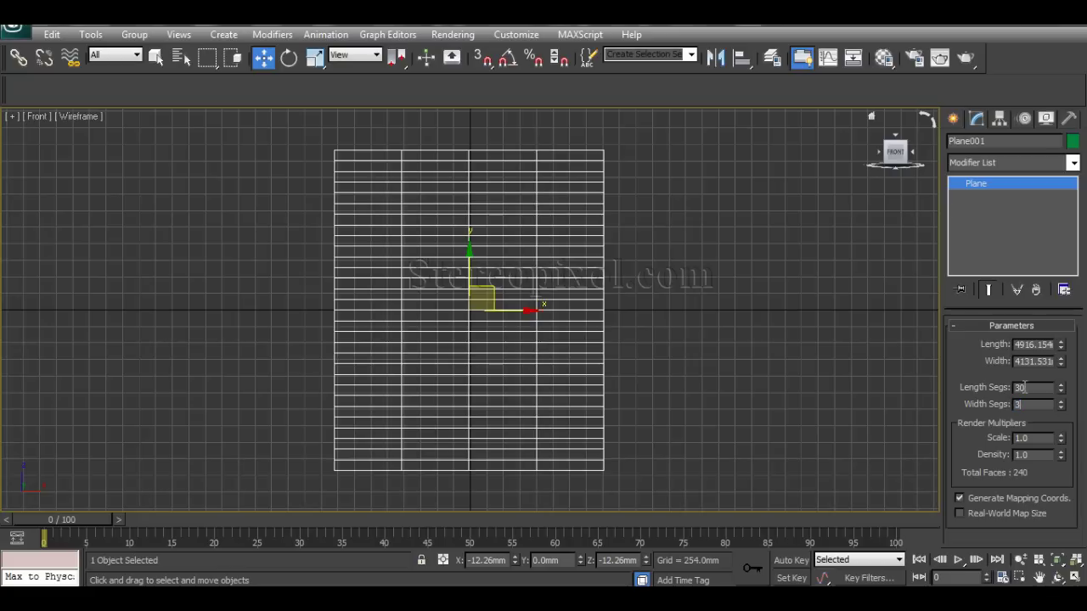
text(0)
key(Return)
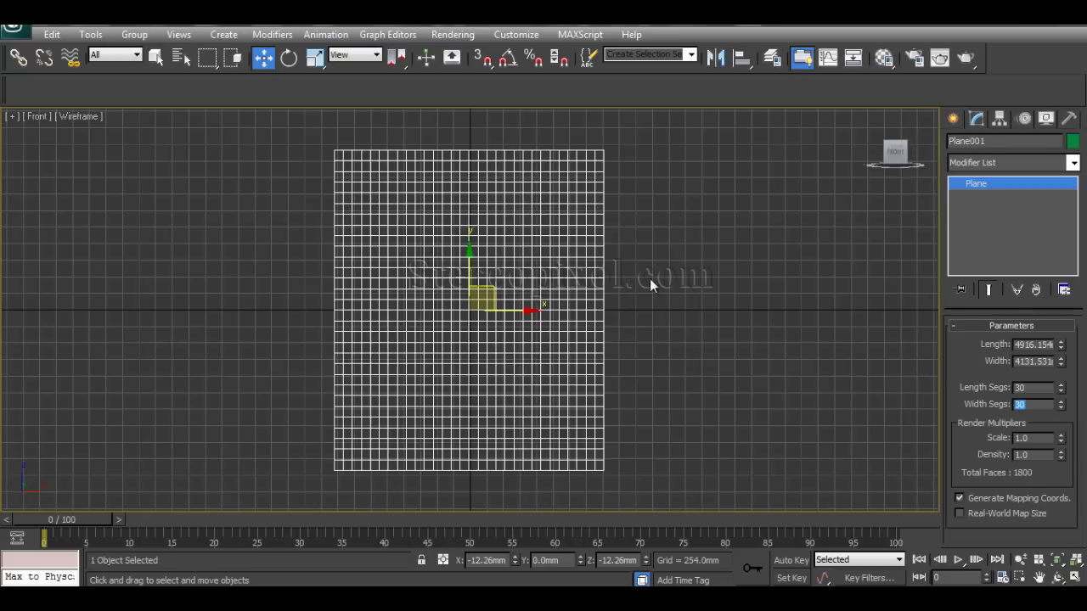
click(633, 263)
click(569, 240)
Apply the Cloth modifier to Plane001 from the Modifier List
click(1004, 163)
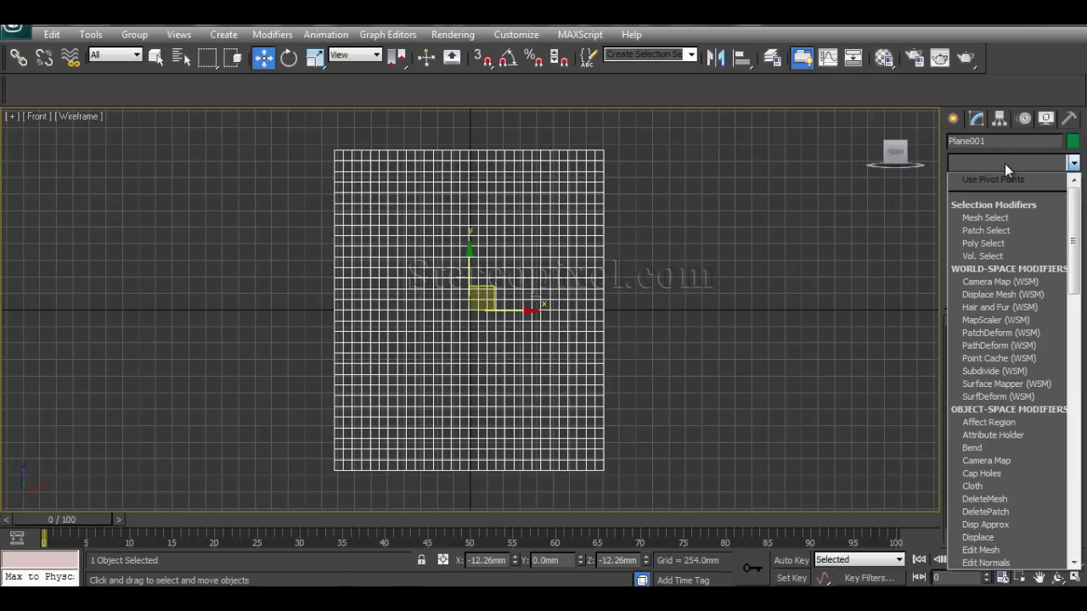
text(cap)
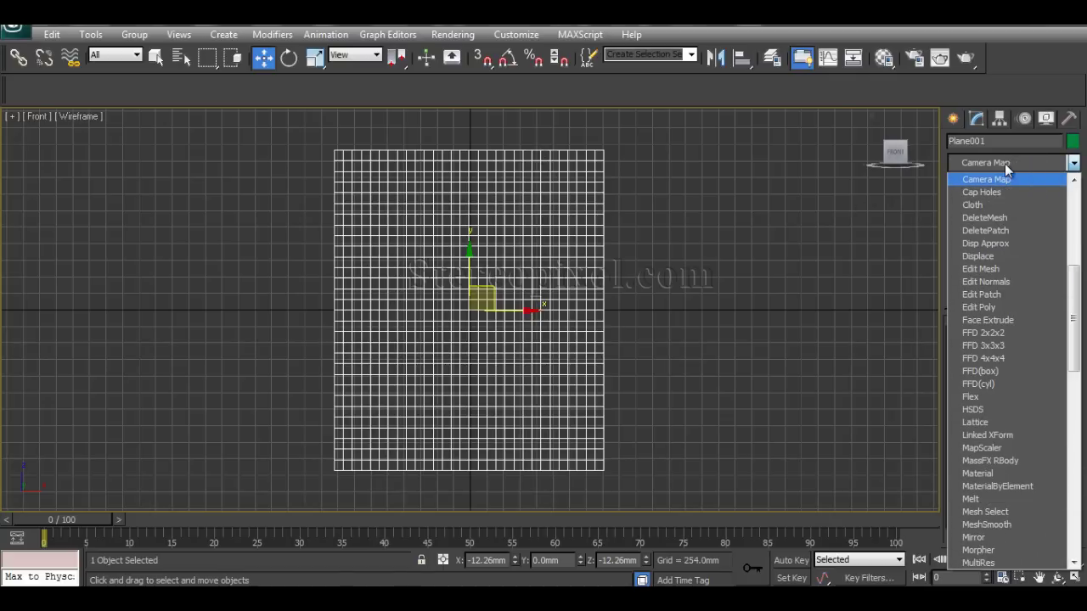
click(972, 192)
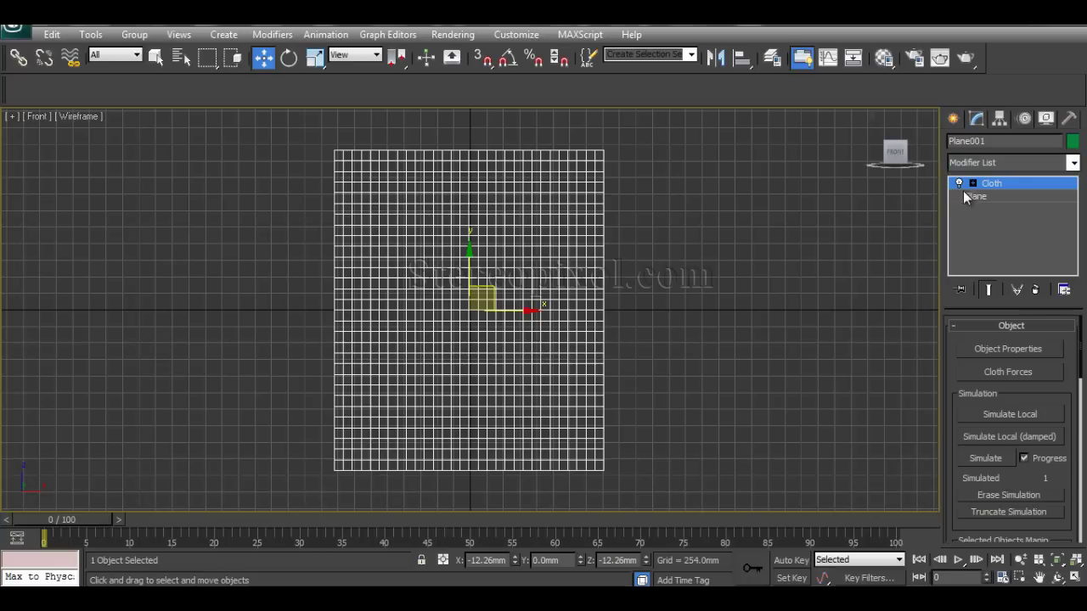
In Cloth Object Properties, make Plane001 a Cloth object using the Satin preset
click(1011, 348)
click(411, 82)
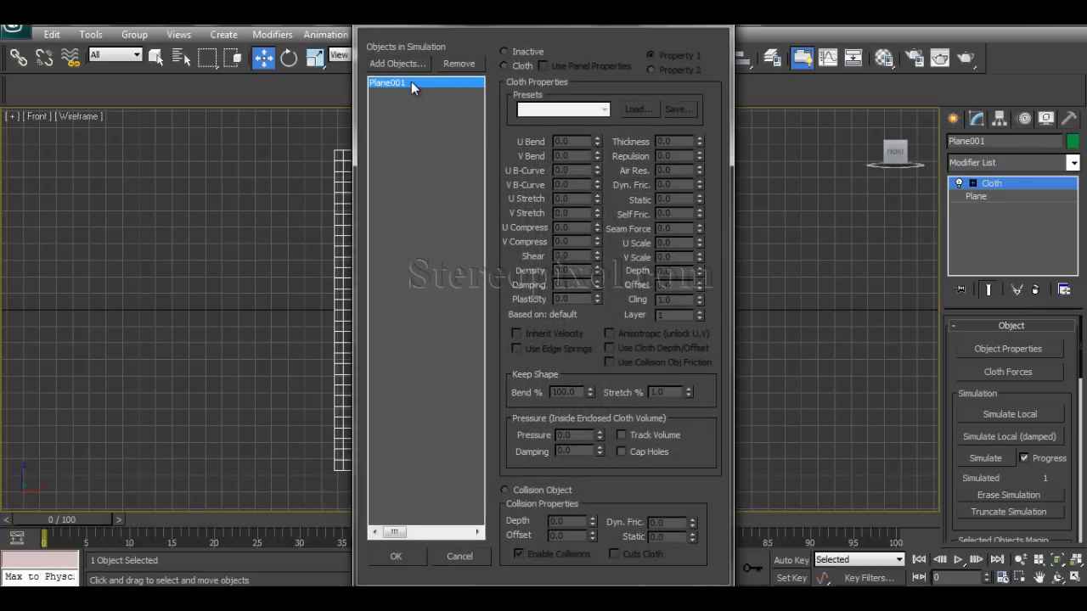
click(520, 65)
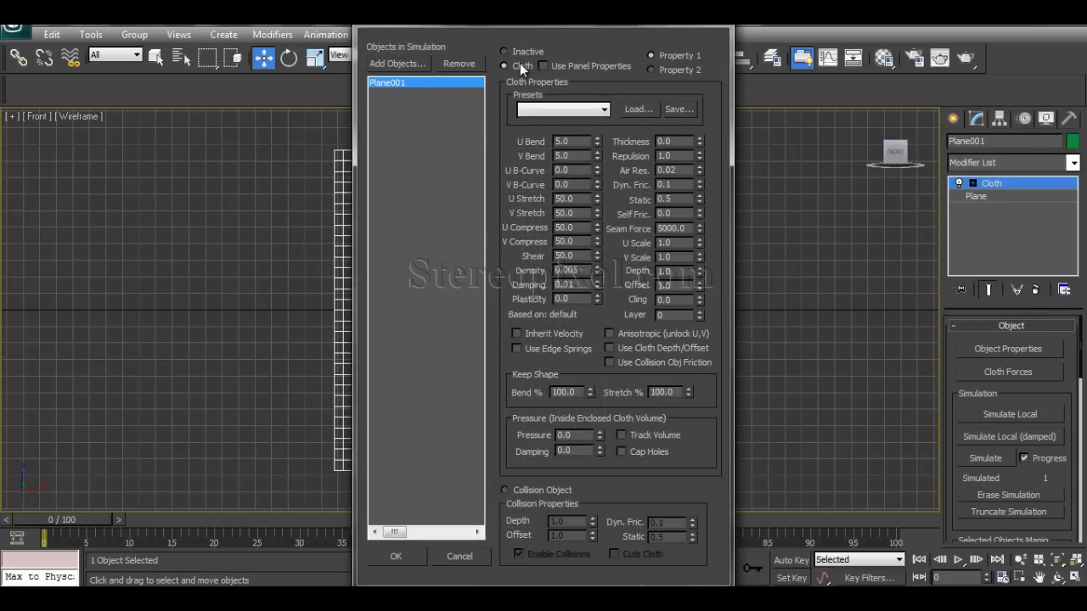
click(553, 113)
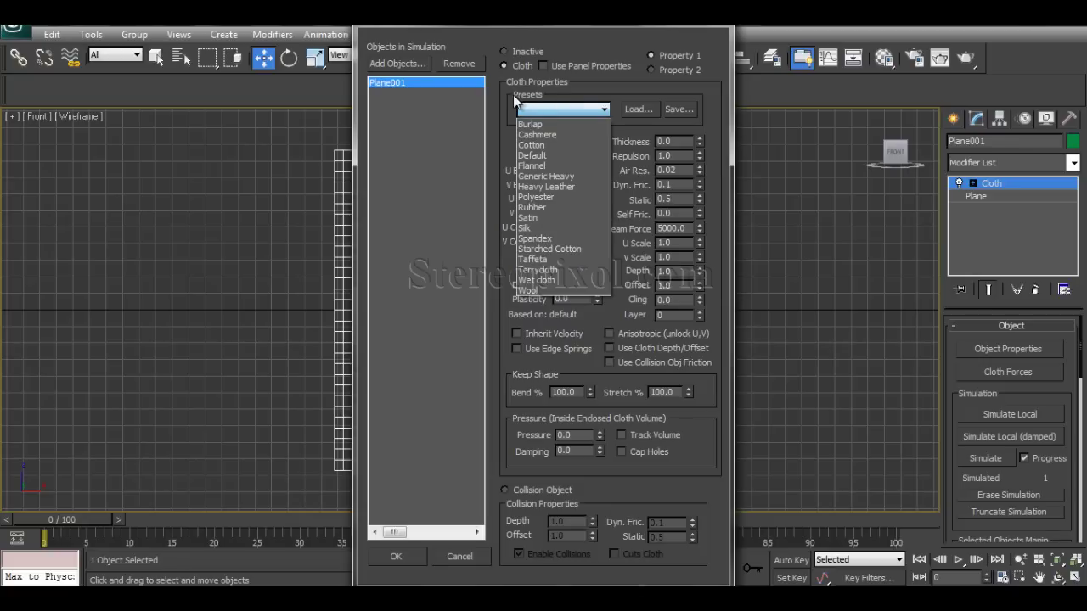
click(543, 217)
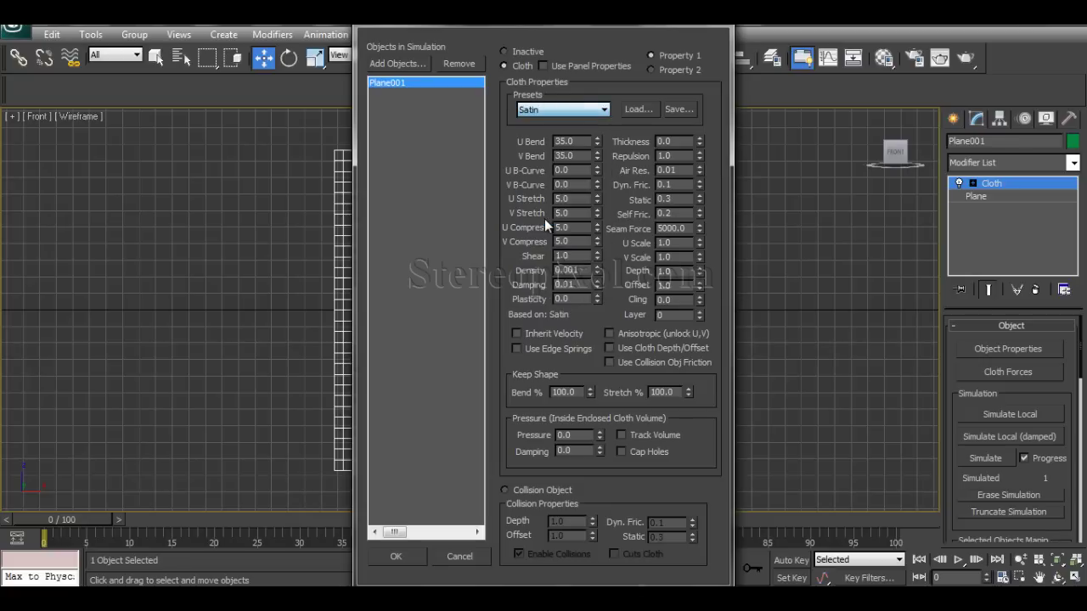
Confirm the Satin cloth settings and return to four viewports with the plane framed in Perspective
click(396, 556)
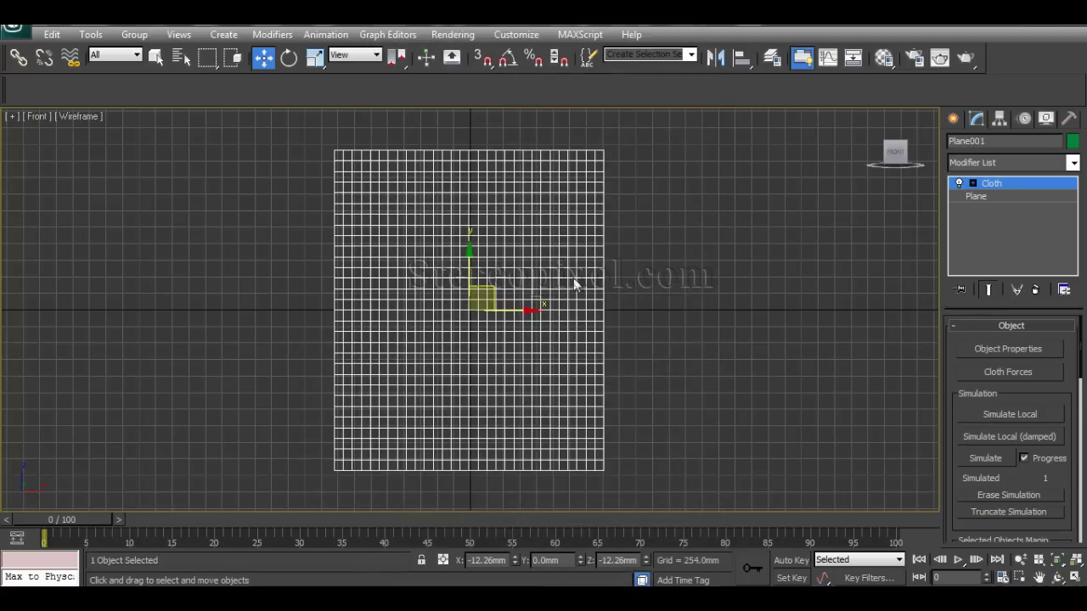
key(alt+w)
click(733, 427)
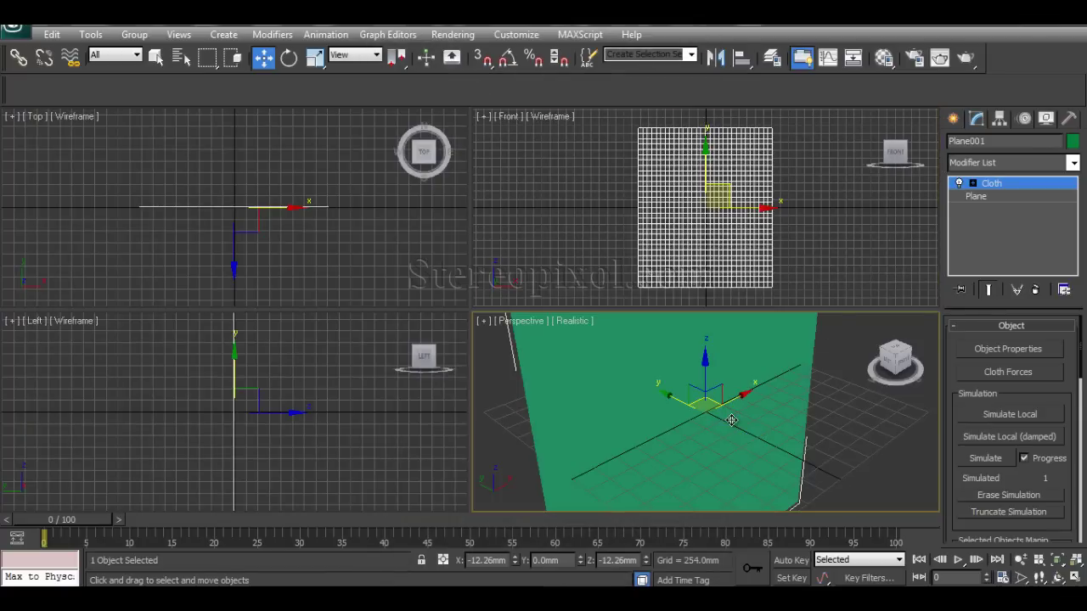
key(alt+w)
key(z)
alt+middle_drag(647, 351, 643, 337)
click(952, 119)
key(alt+w)
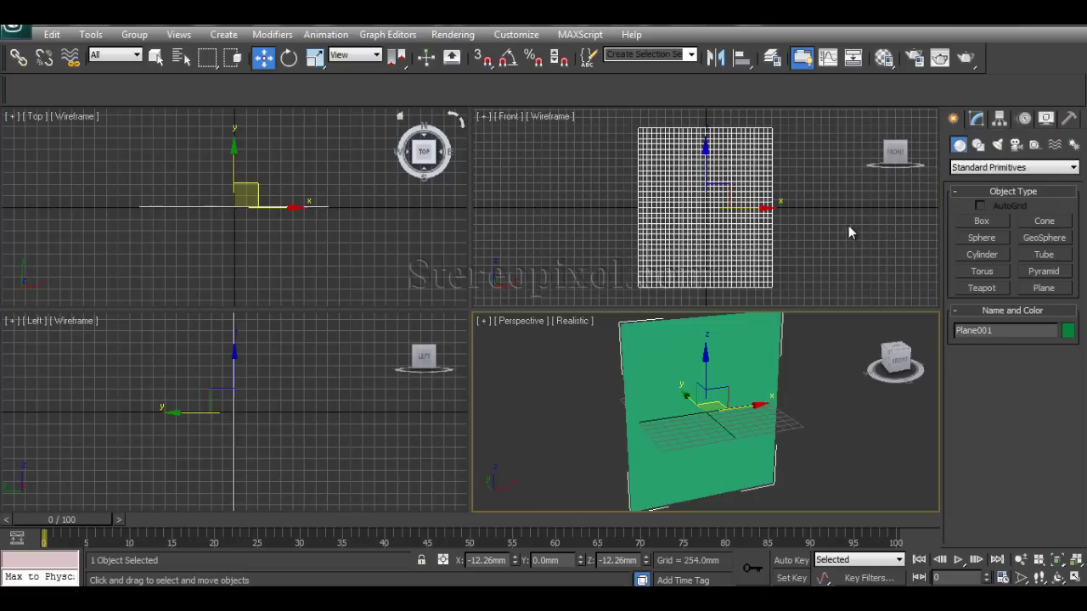
Draw a long thin box, Box001, along the plane's top edge in the Front view
click(980, 220)
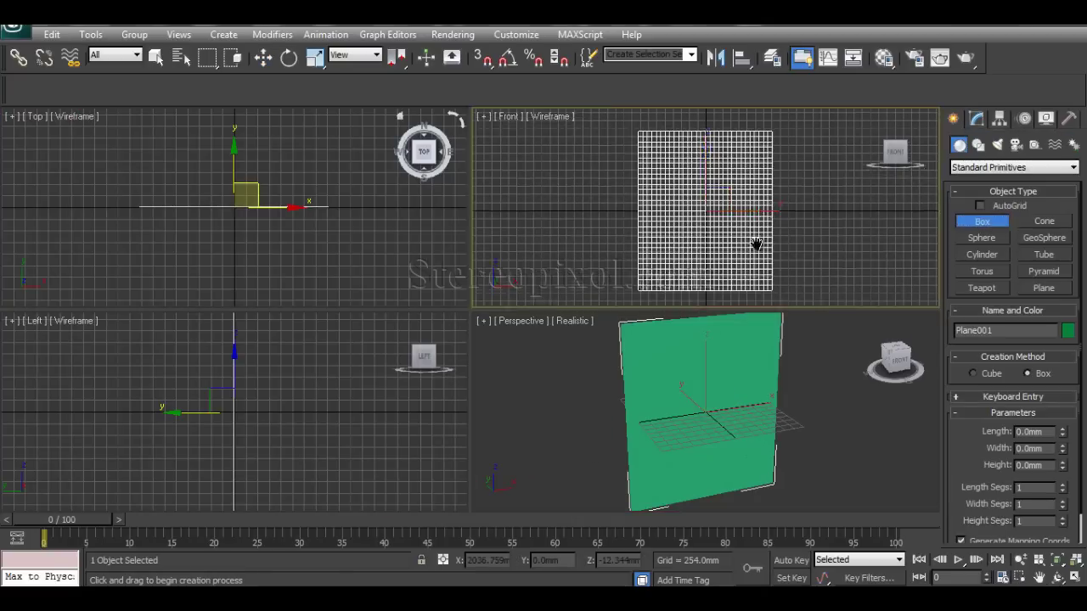
middle_drag(770, 206, 747, 254)
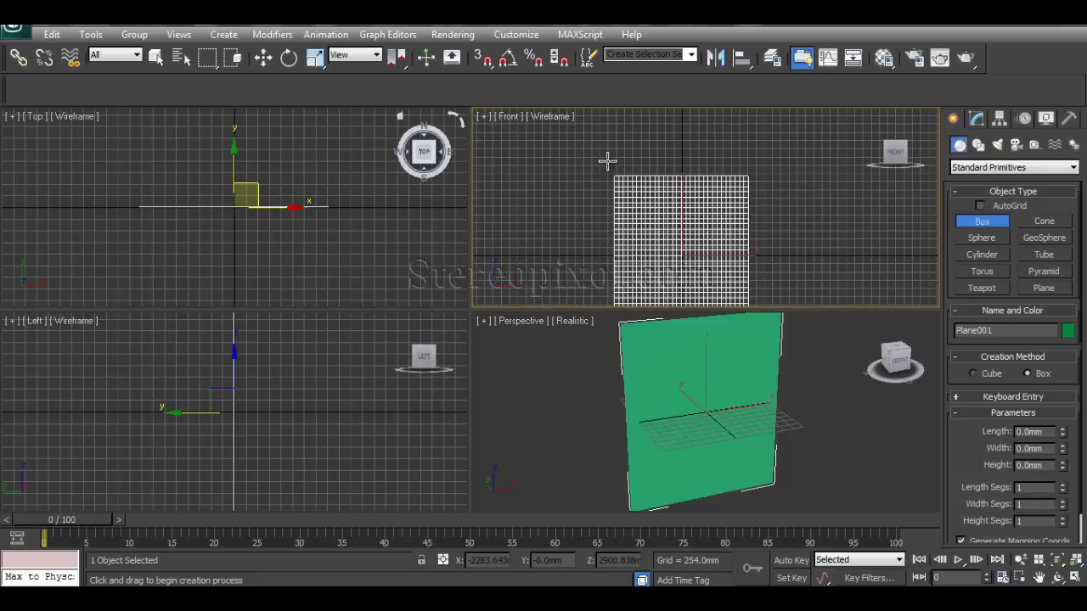
drag(606, 167, 751, 185)
click(752, 176)
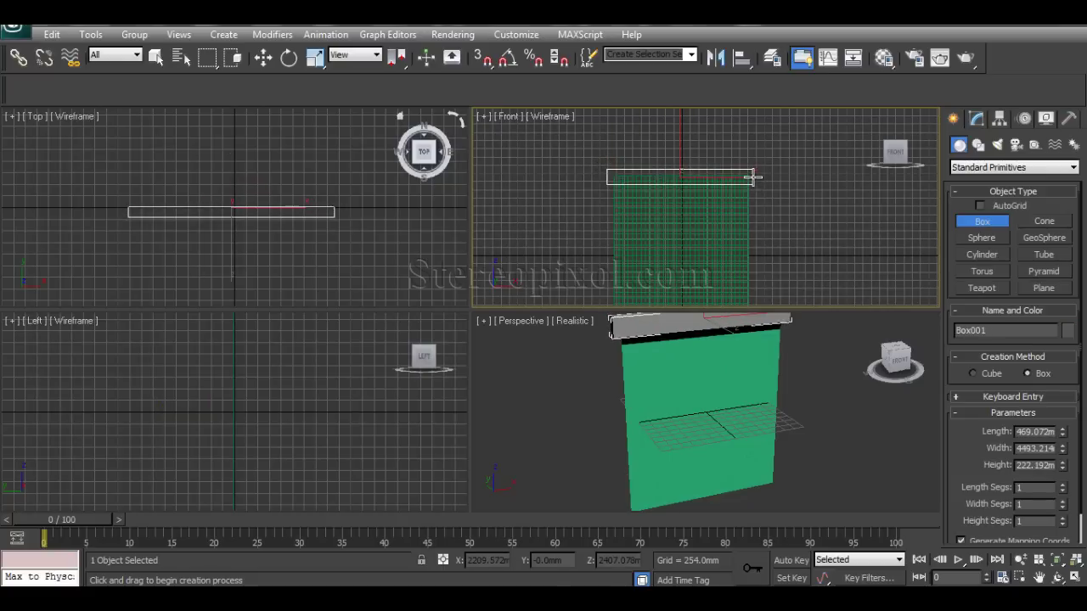
key(w)
Move Box001 slightly forward along Y, viewed in the maximized Perspective view
key(alt+w)
alt+middle_drag(710, 417, 727, 420)
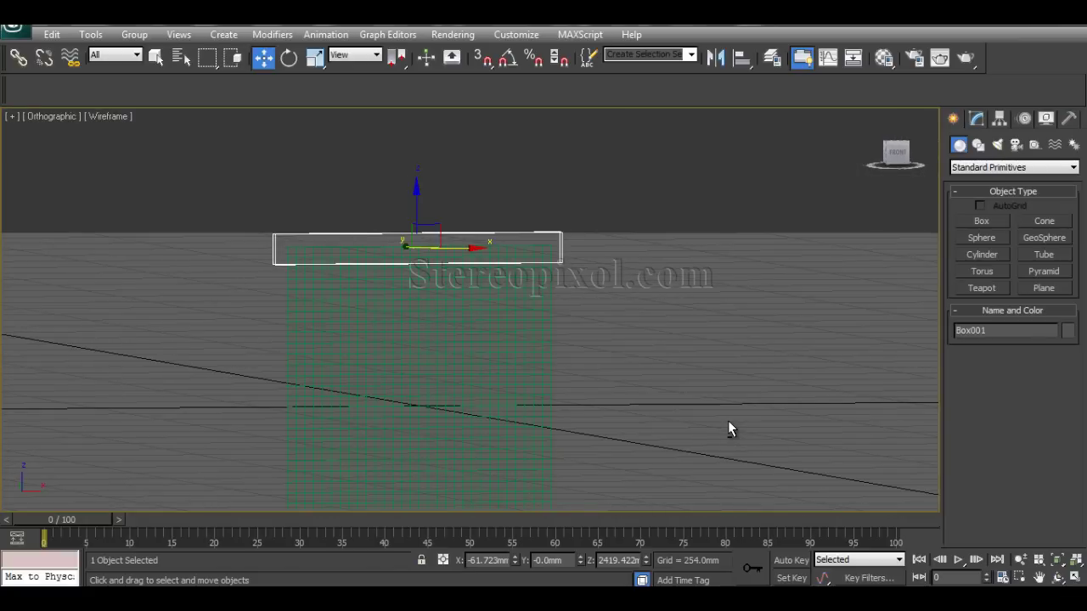
key(f)
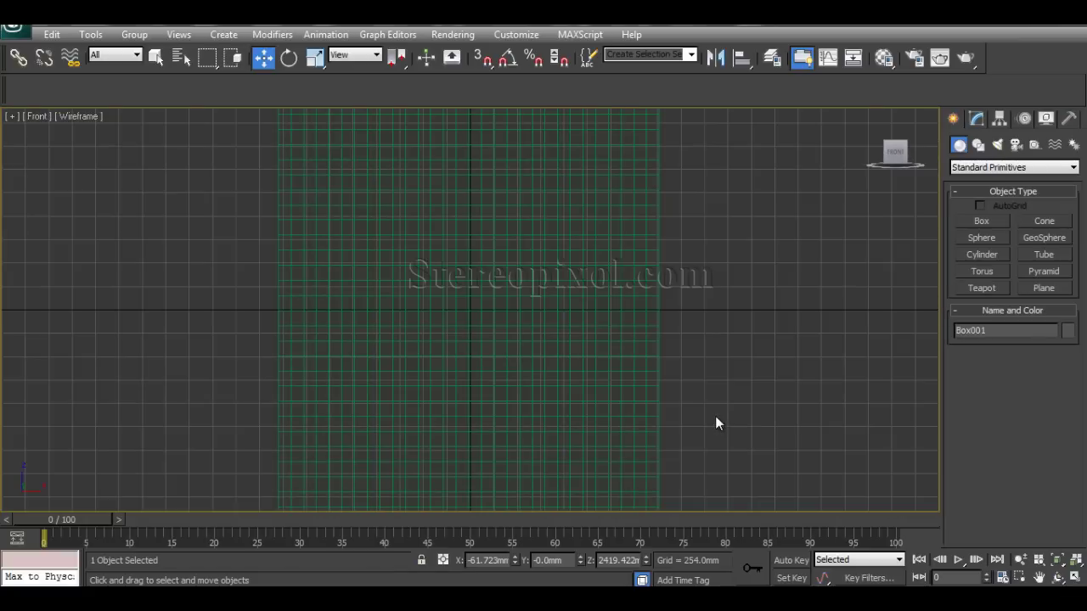
key(alt+w)
click(693, 421)
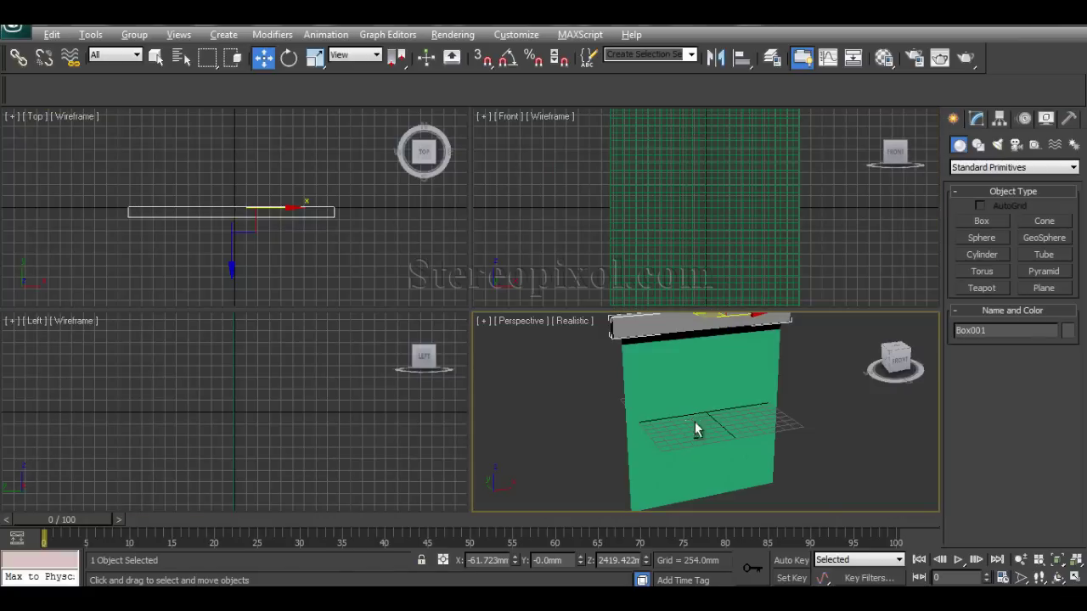
key(alt+w)
alt+middle_drag(546, 332, 640, 370)
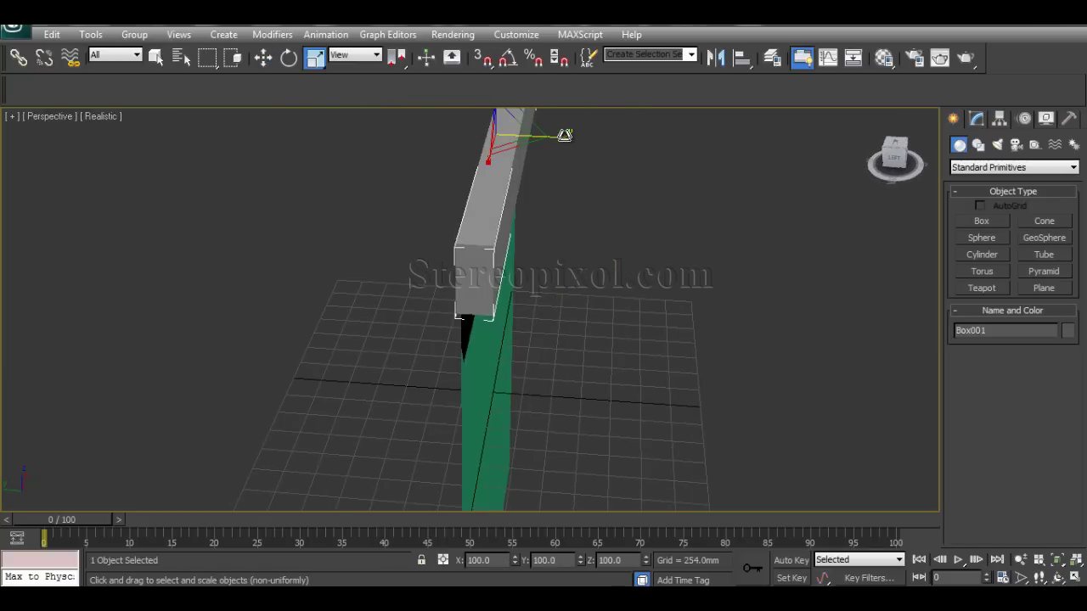
drag(437, 133, 424, 133)
Switch the Perspective viewport to Shaded, facing the green panel squarely
alt+middle_drag(679, 299, 601, 281)
scroll(601, 281, down, 5)
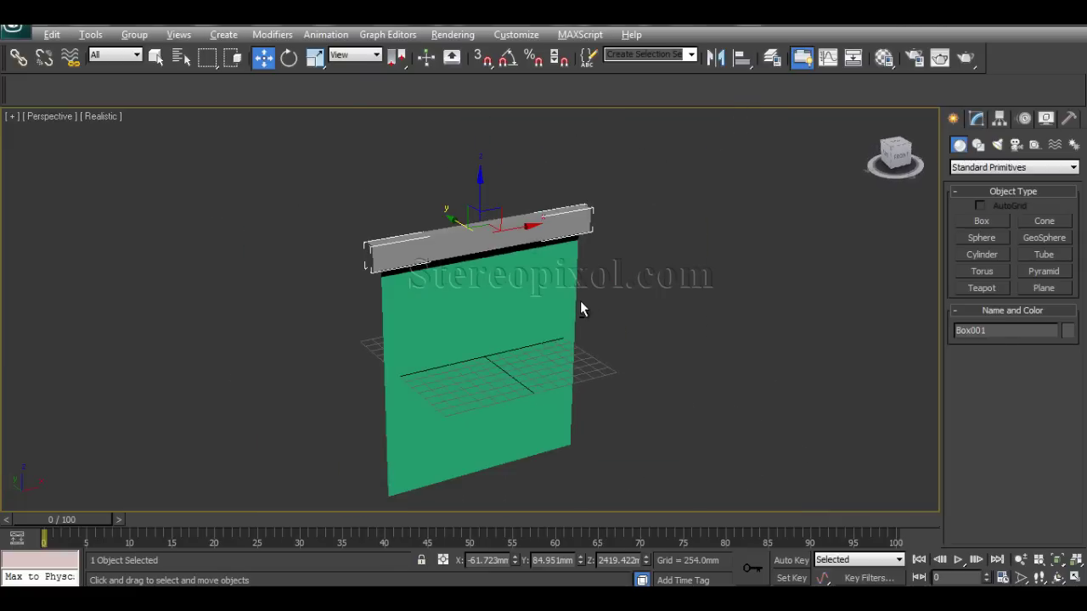
scroll(582, 305, up, 2)
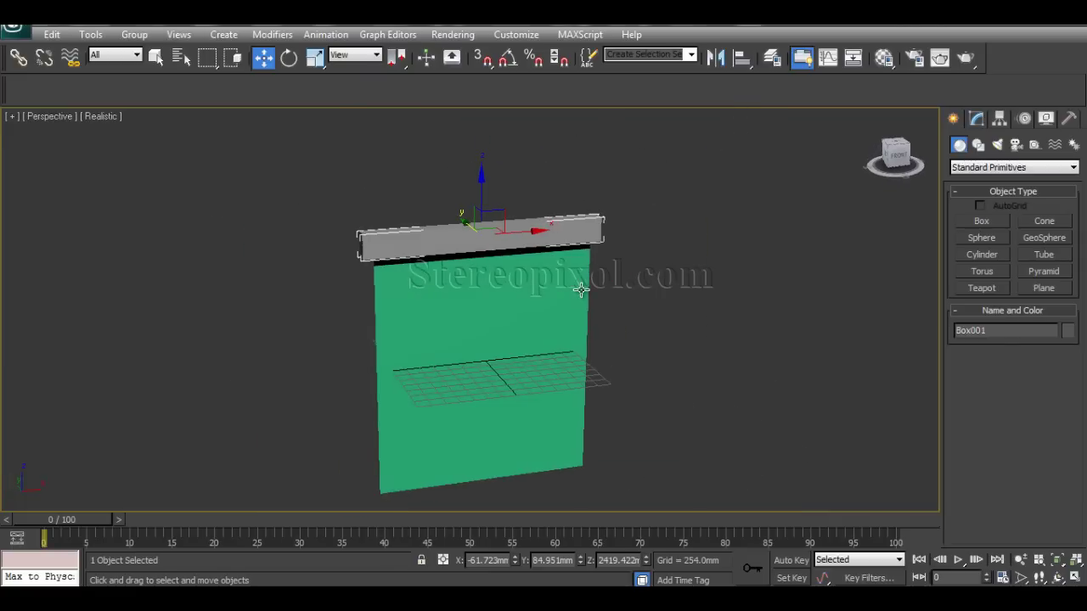
click(100, 117)
click(127, 150)
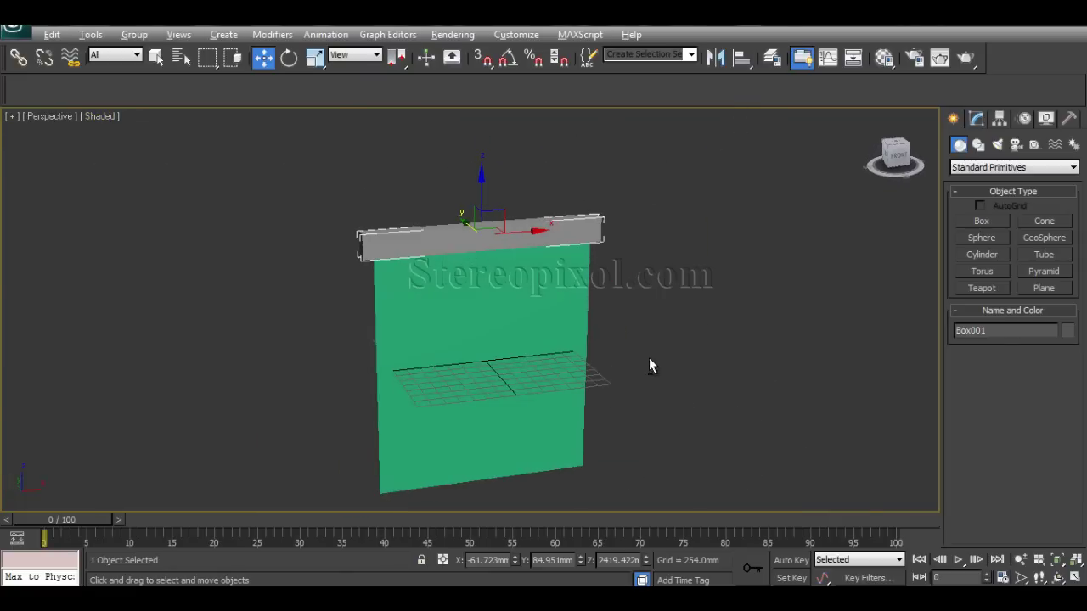
mouse_move(648, 366)
alt+middle_down()
mouse_move(602, 354)
mouse_move(664, 369)
mouse_move(645, 369)
alt+middle_up()
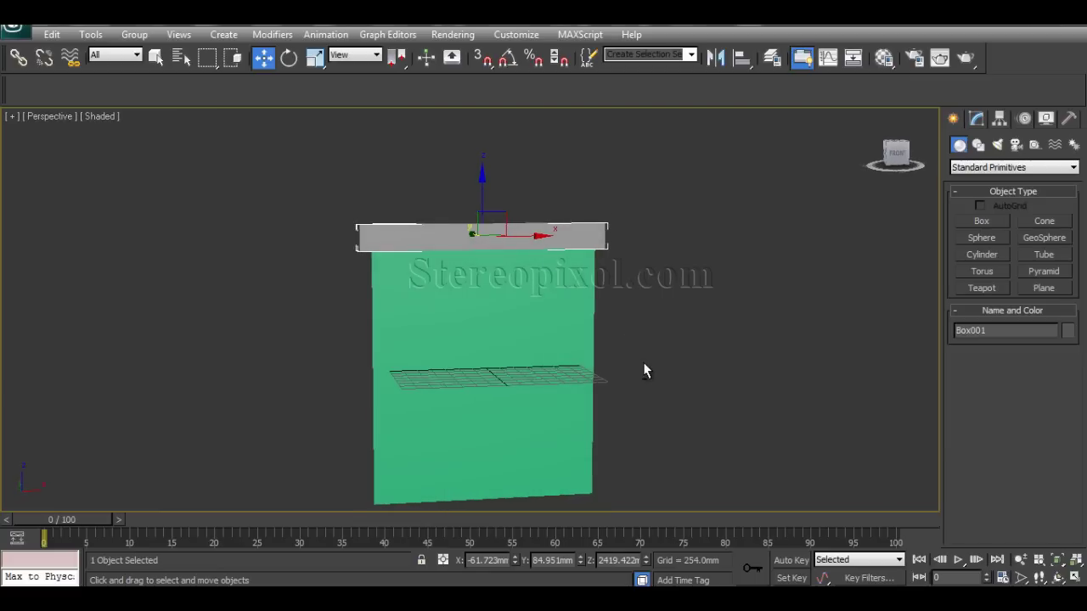
Enter the Group sub-object level of Plane001's Cloth modifier
click(545, 346)
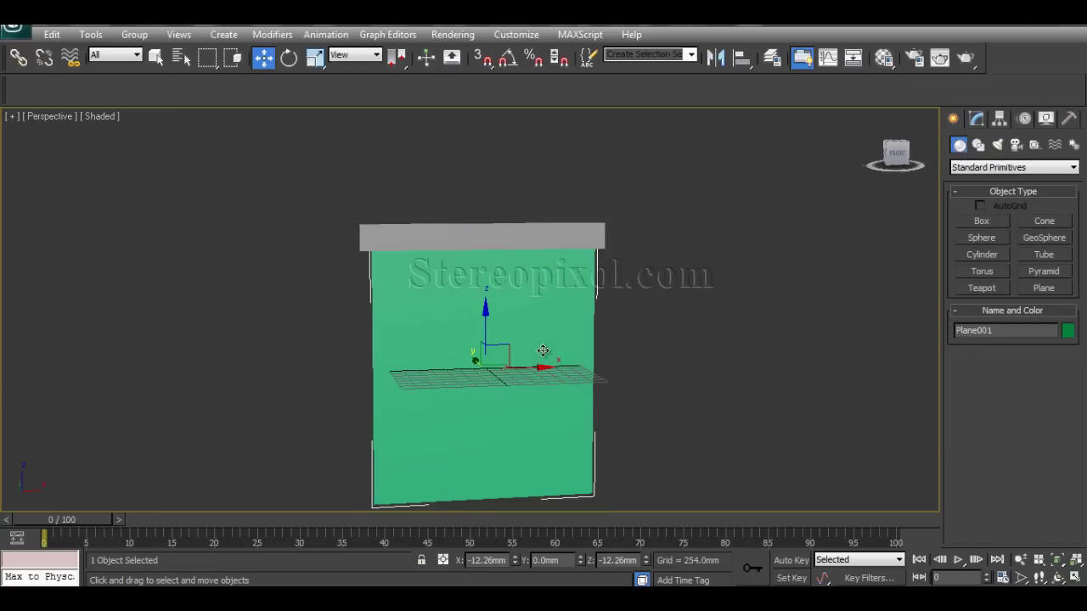
click(975, 120)
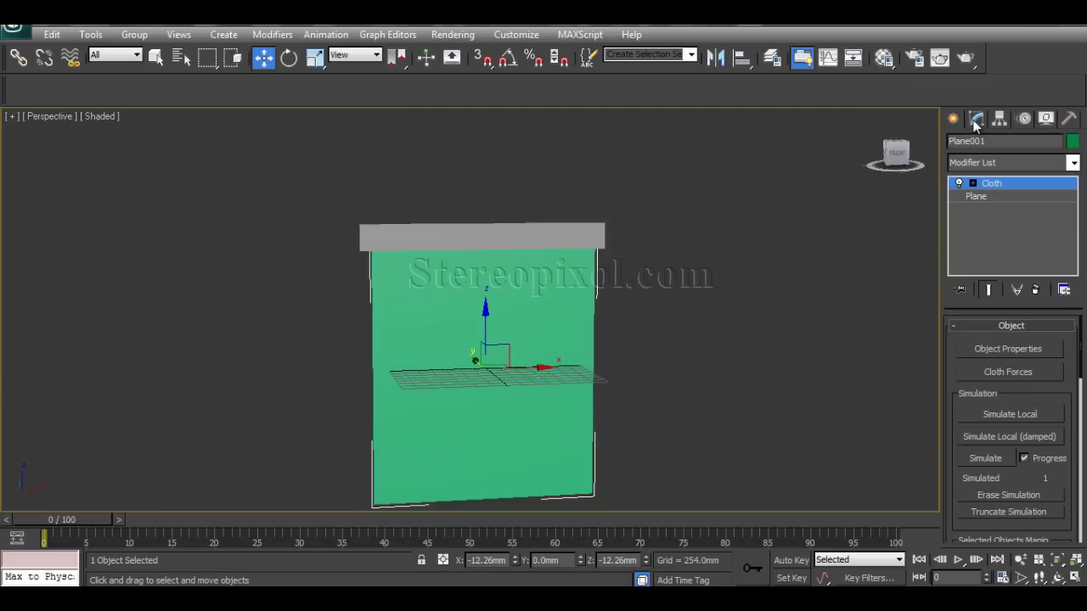
click(973, 183)
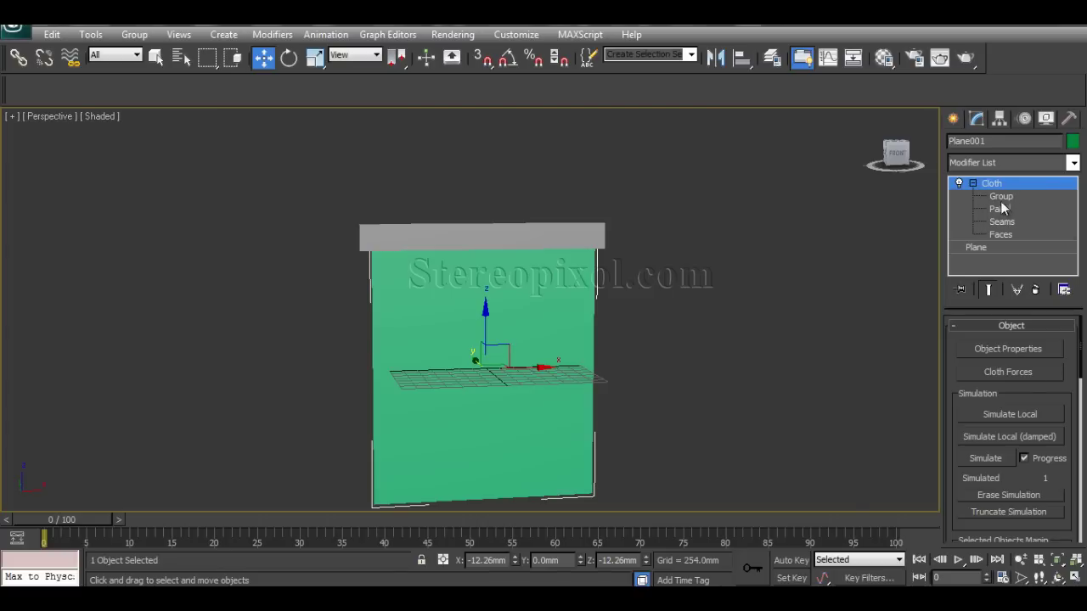
click(1002, 198)
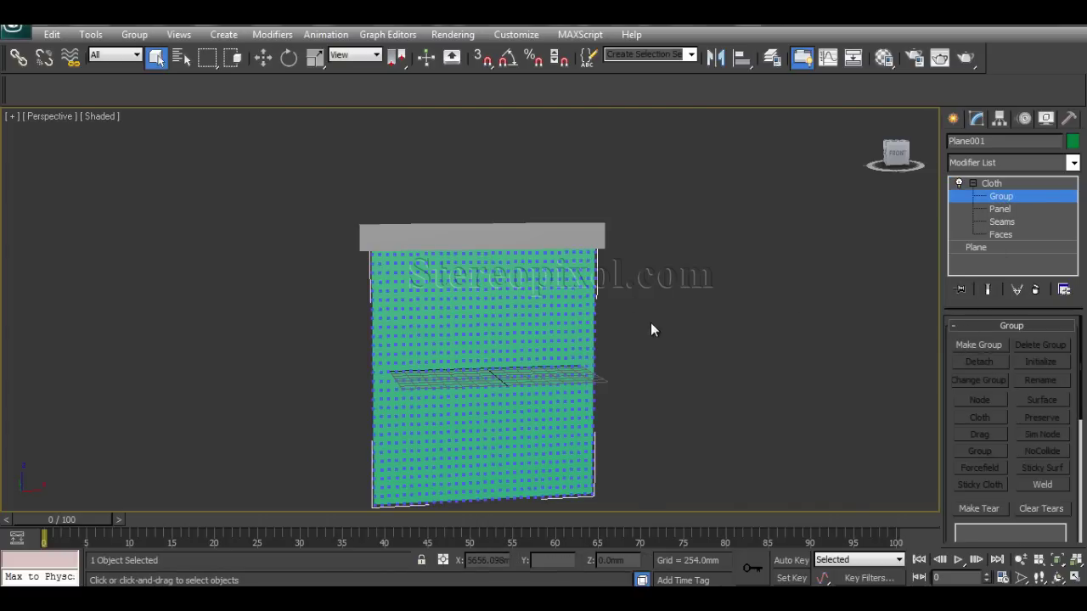
Marquee-select the cloth's top row of vertices in a maximized wireframe Front view
key(alt+w)
right_click(688, 202)
key(alt+w)
middle_drag(719, 225, 774, 388)
drag(327, 264, 727, 283)
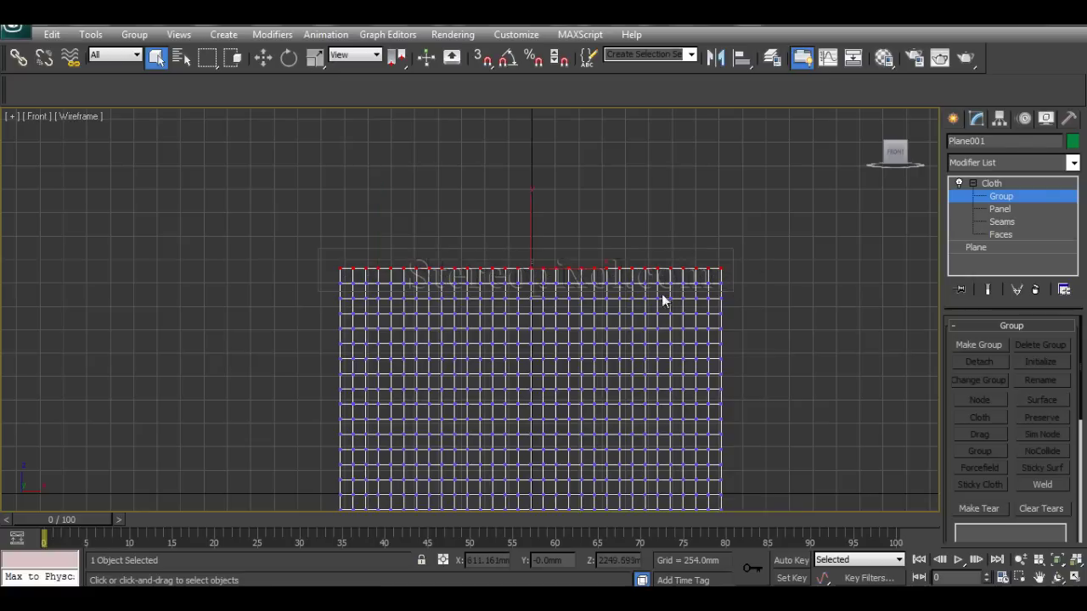
Make a cloth group from the selected vertices and name it 'Top'
click(984, 344)
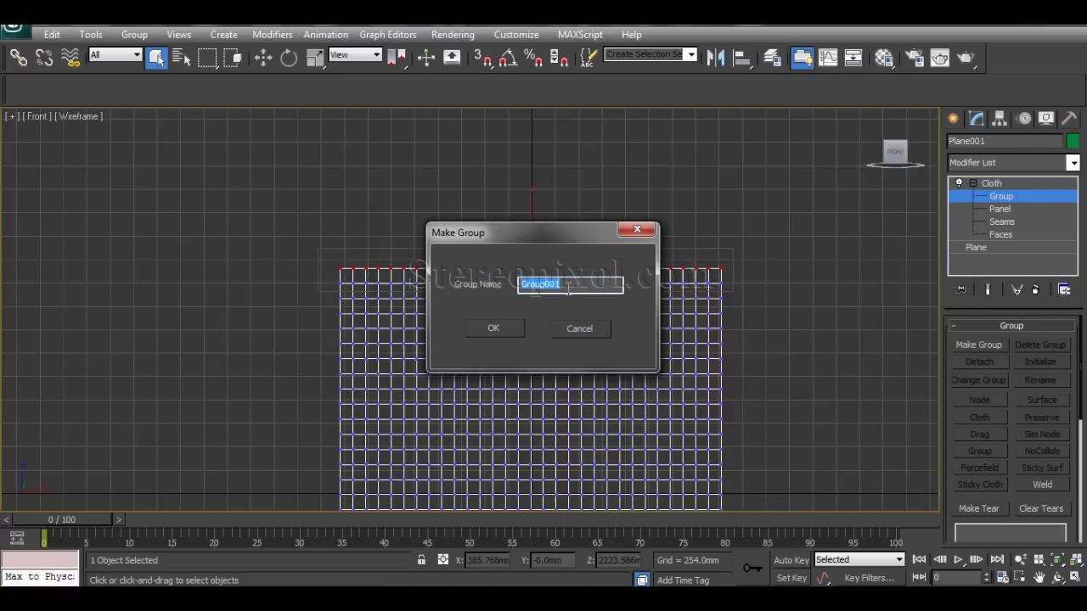
text(top)
key(BackSpace)
key(BackSpace)
key(BackSpace)
text(Top)
Confirm the Top group and pin it as a Node to Box001
click(496, 328)
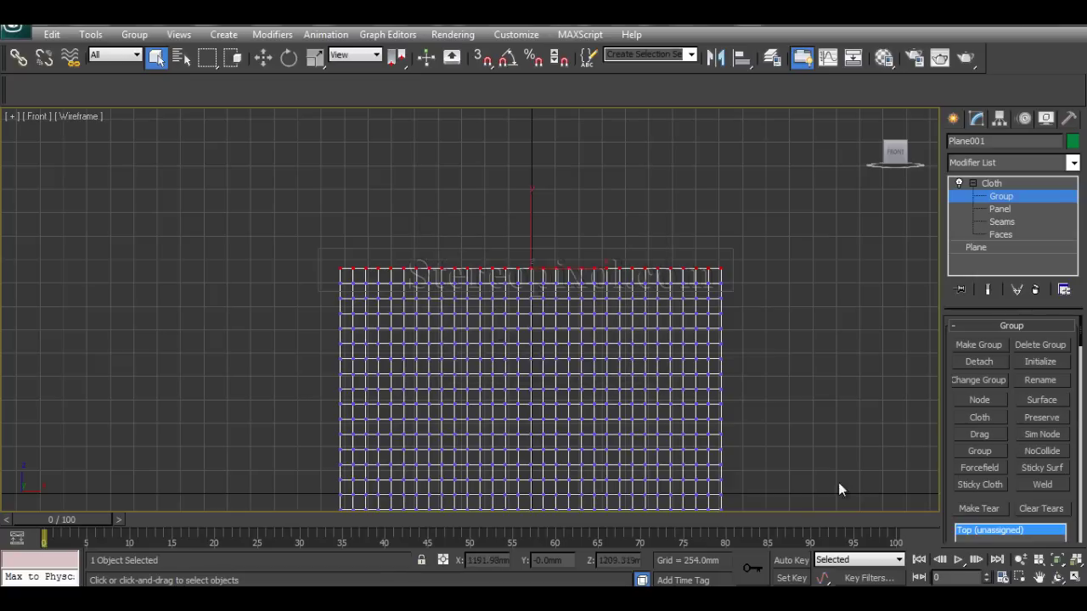
drag(951, 482, 940, 370)
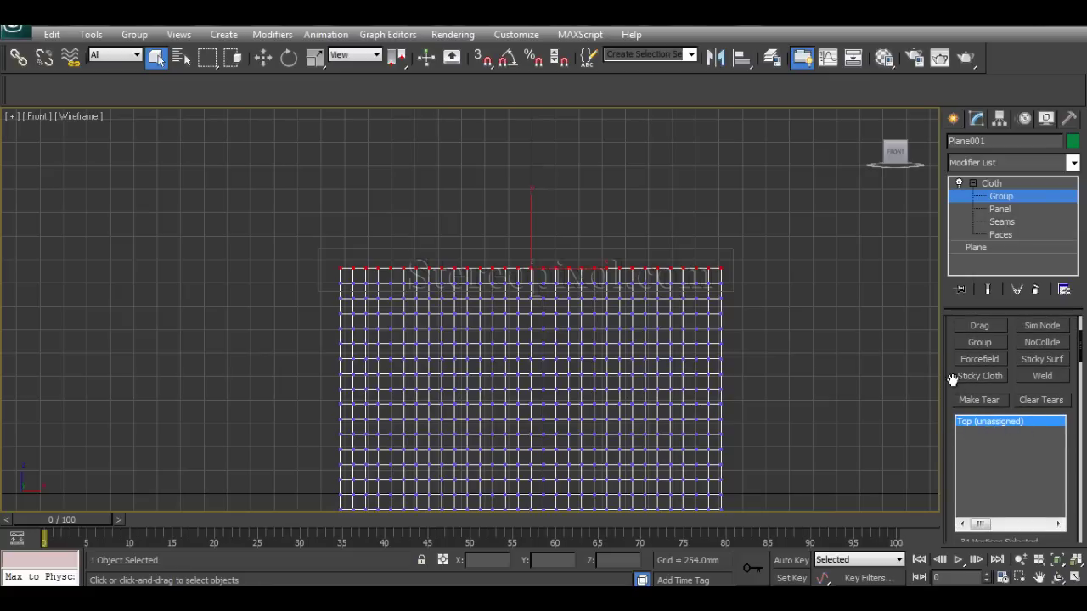
drag(953, 379, 949, 437)
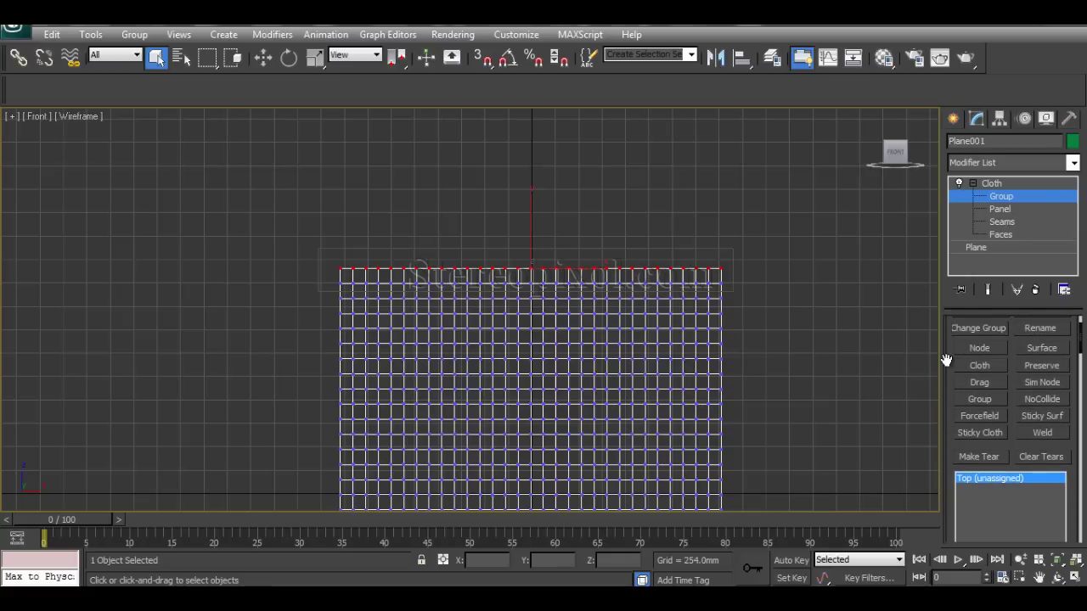
drag(946, 361, 951, 382)
click(976, 370)
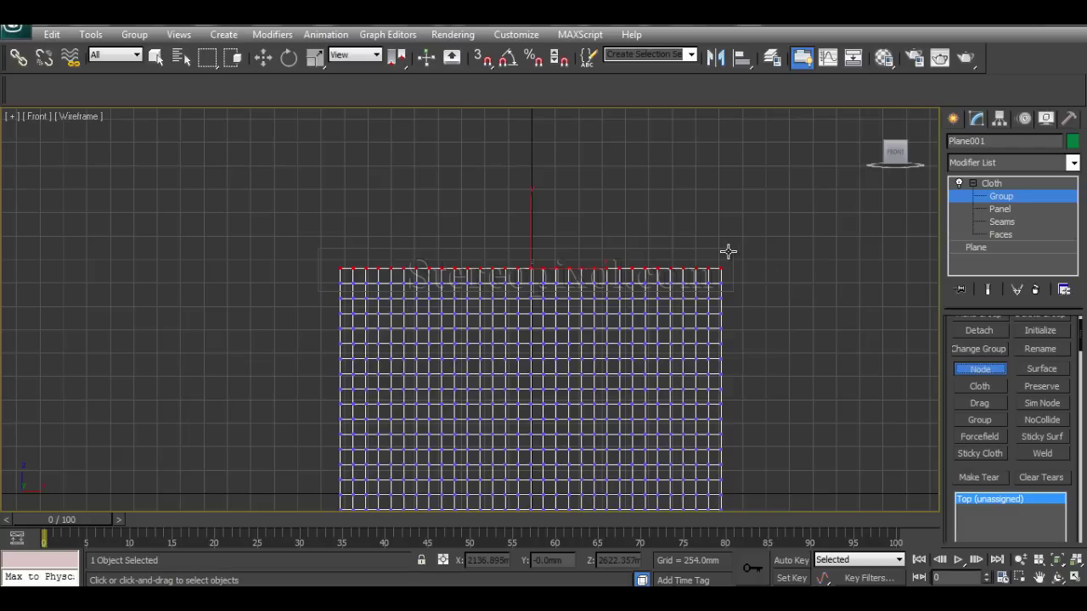
key(g)
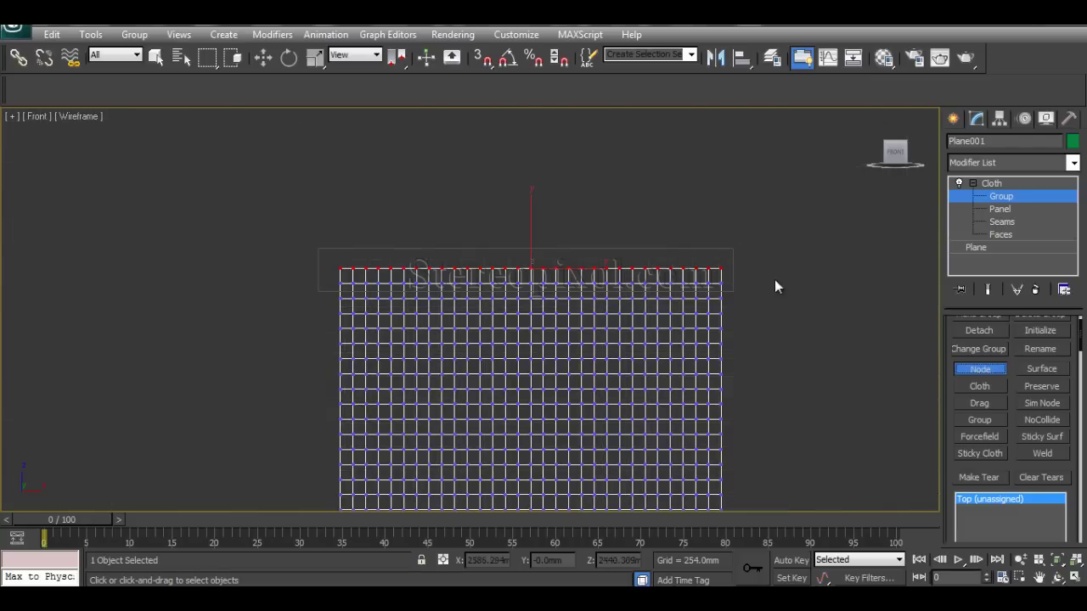
click(731, 250)
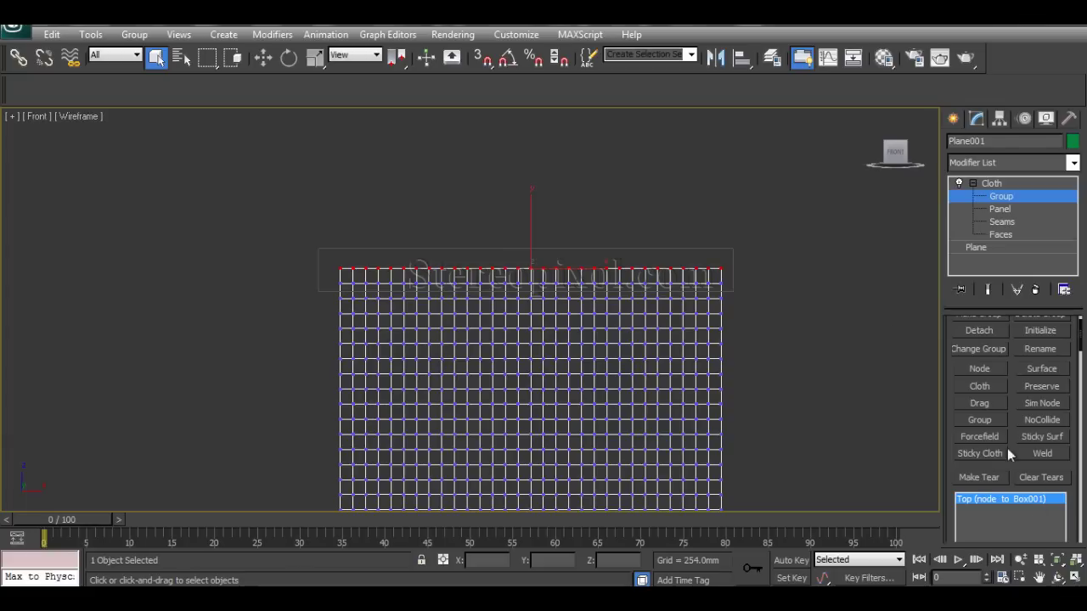
Deselect the vertices, restore four viewports and exit the Cloth sub-object level
drag(946, 487, 949, 349)
click(787, 314)
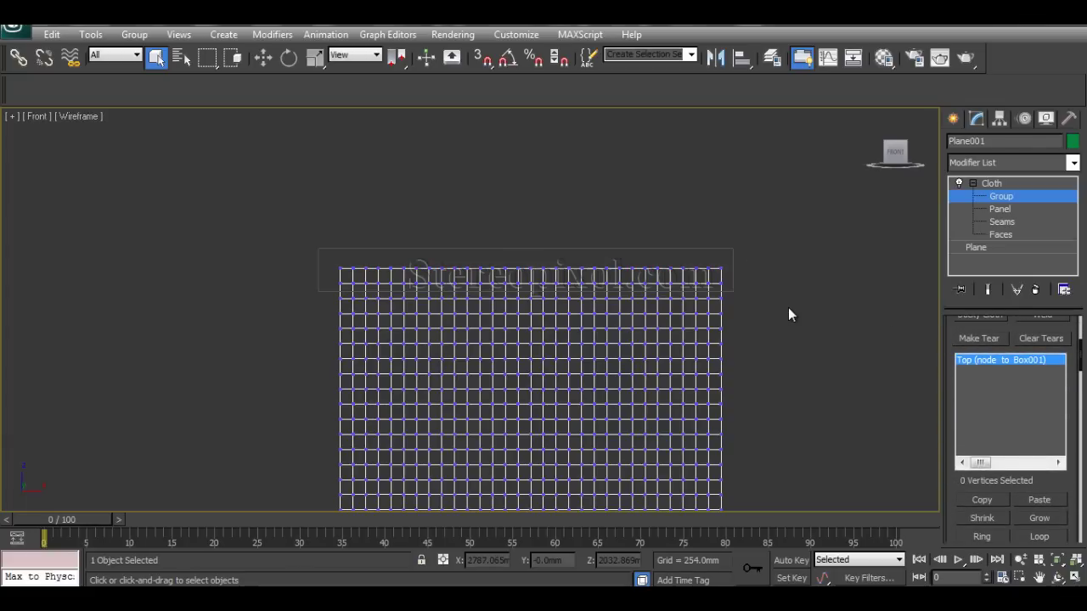
key(alt+w)
click(796, 428)
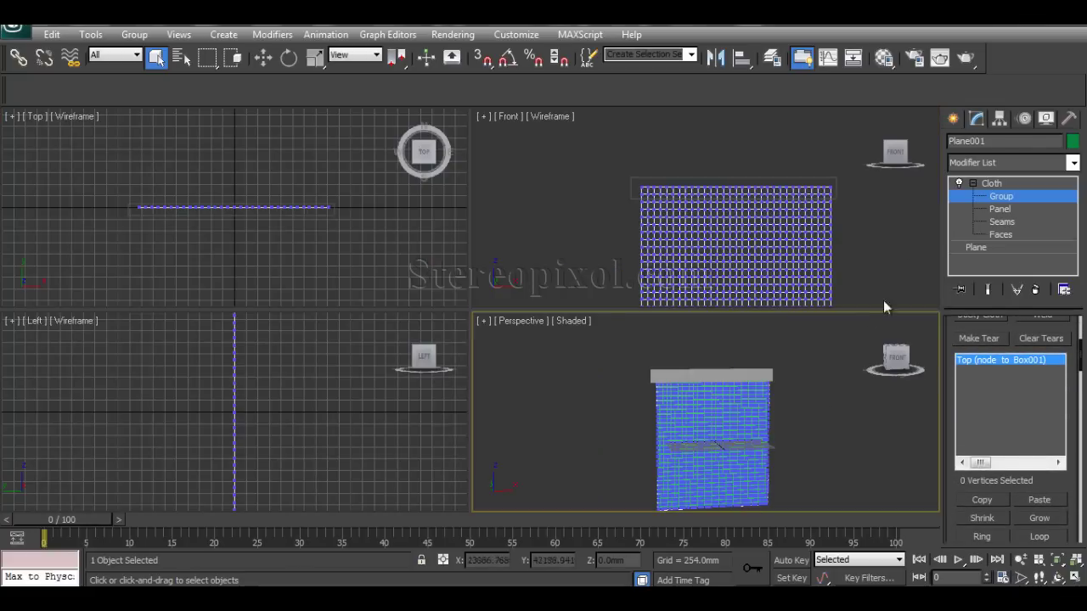
double_click(991, 184)
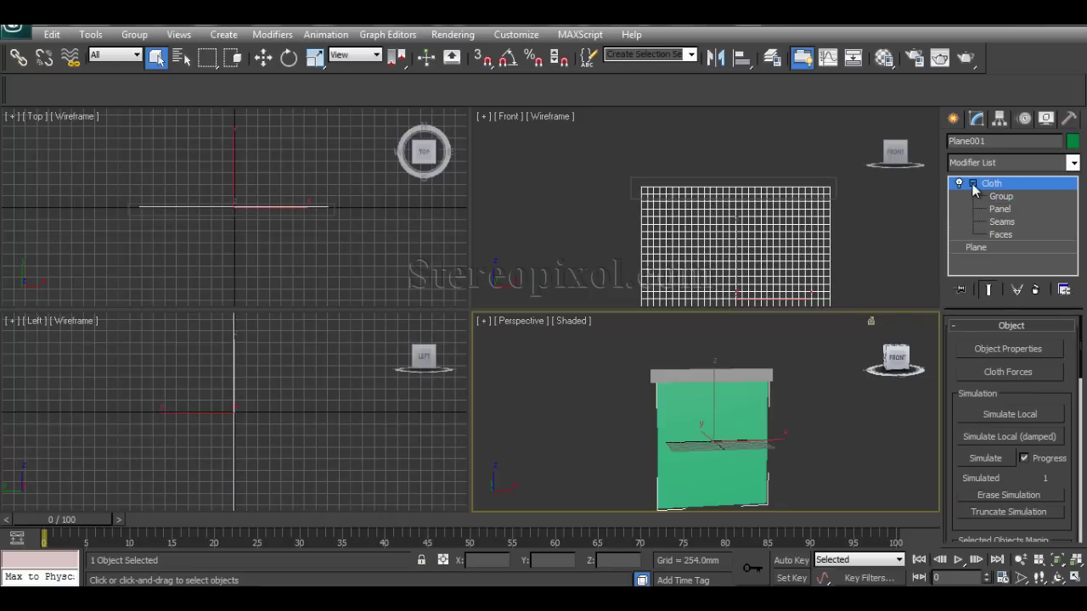
Run Simulate Local on the green curtain so it hangs beneath Box001
click(798, 426)
key(alt+w)
alt+middle_drag(626, 396, 668, 410)
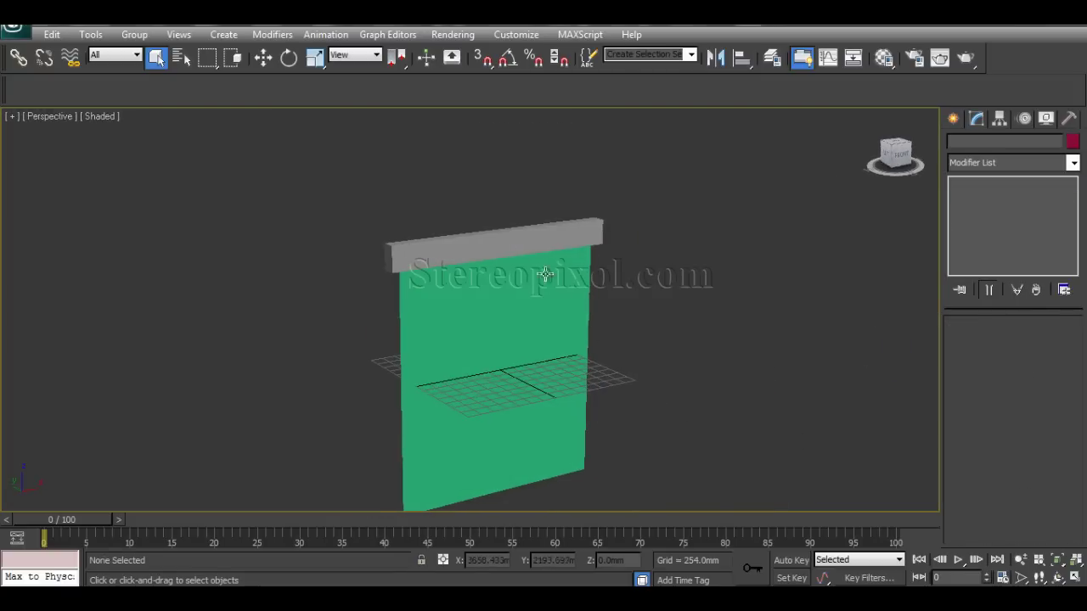
click(565, 334)
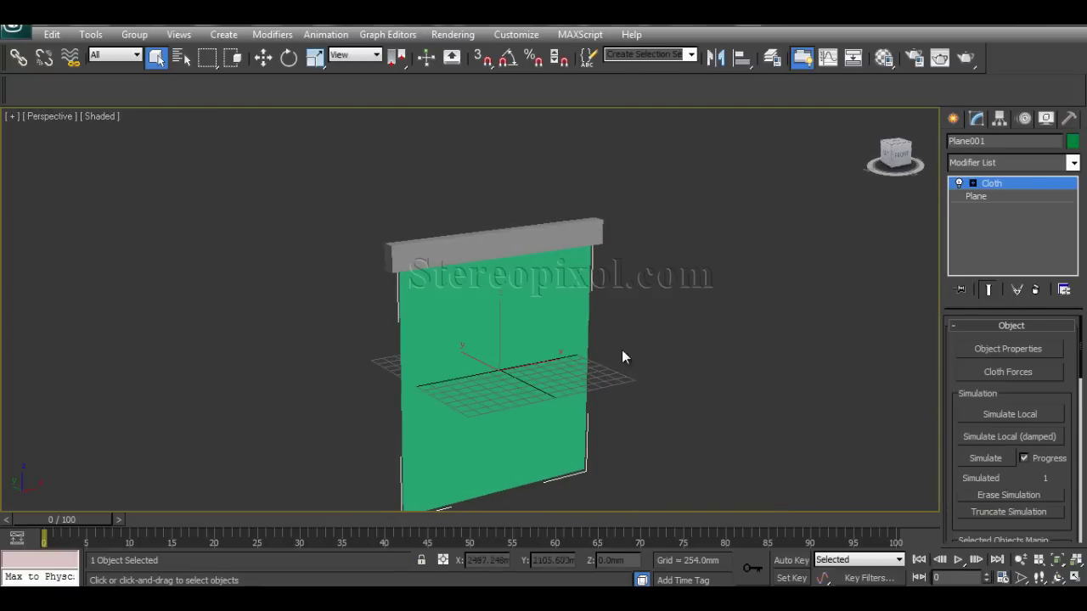
drag(953, 478, 953, 449)
click(1009, 384)
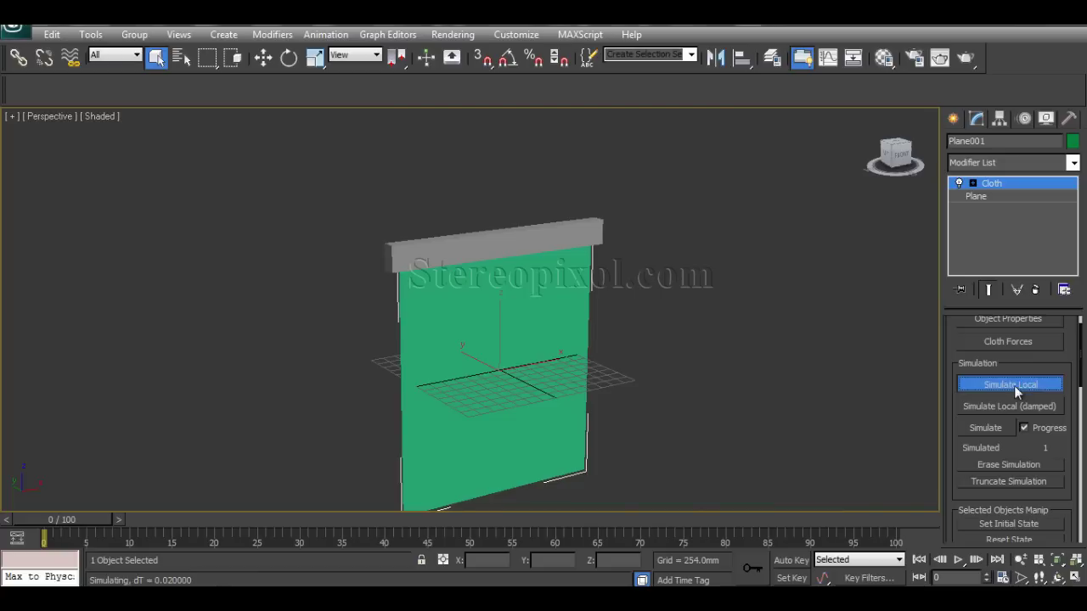
alt+middle_drag(684, 436, 516, 419)
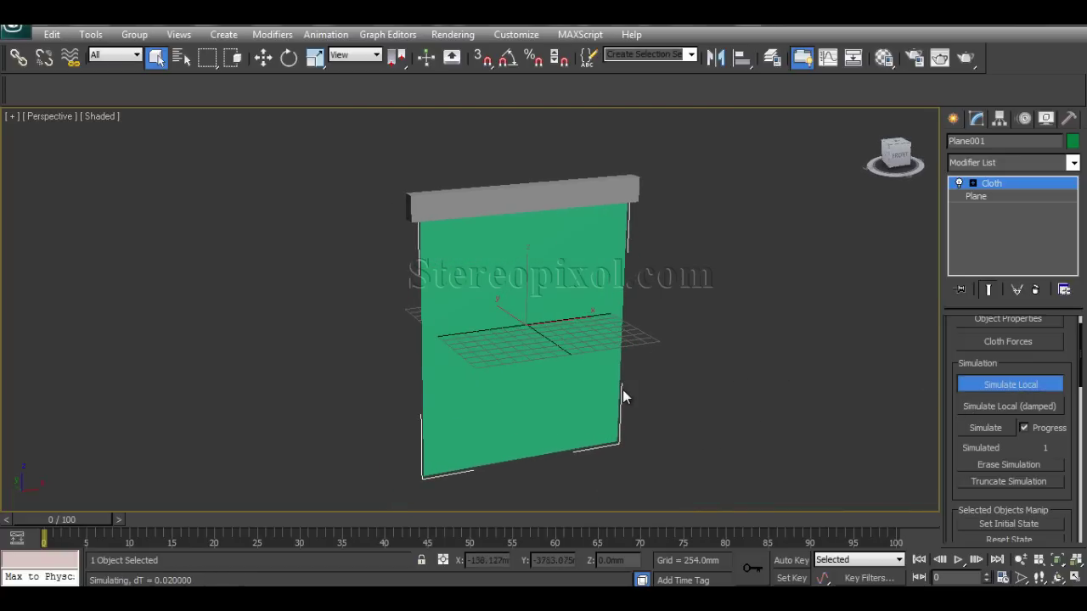
click(626, 184)
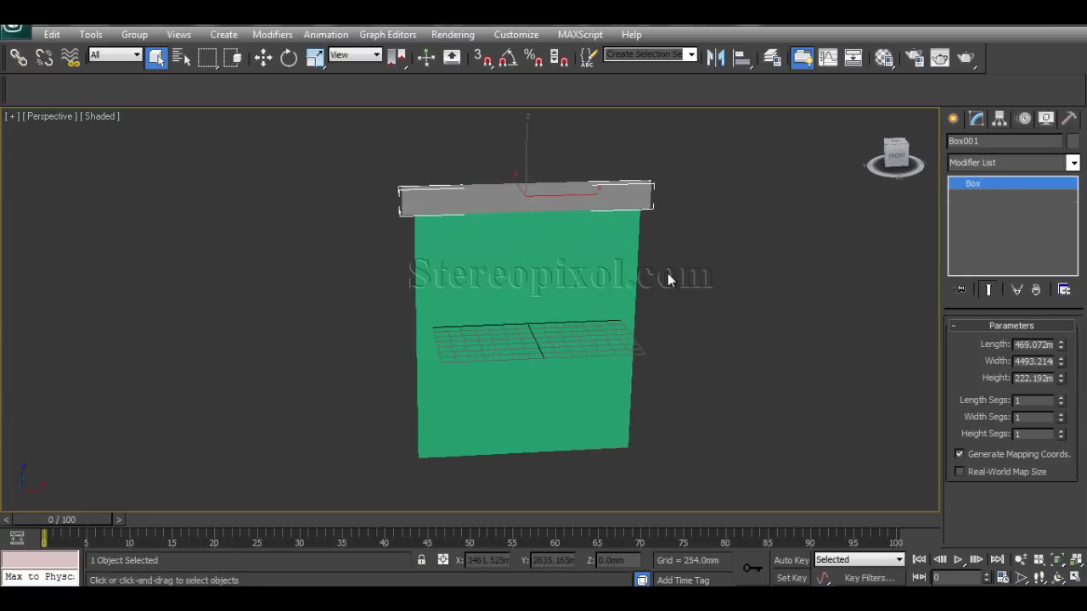
Scale Box001 narrower along X so the simulated curtain gathers into folds
key(r)
drag(448, 202, 482, 200)
alt+middle_drag(503, 313, 555, 403)
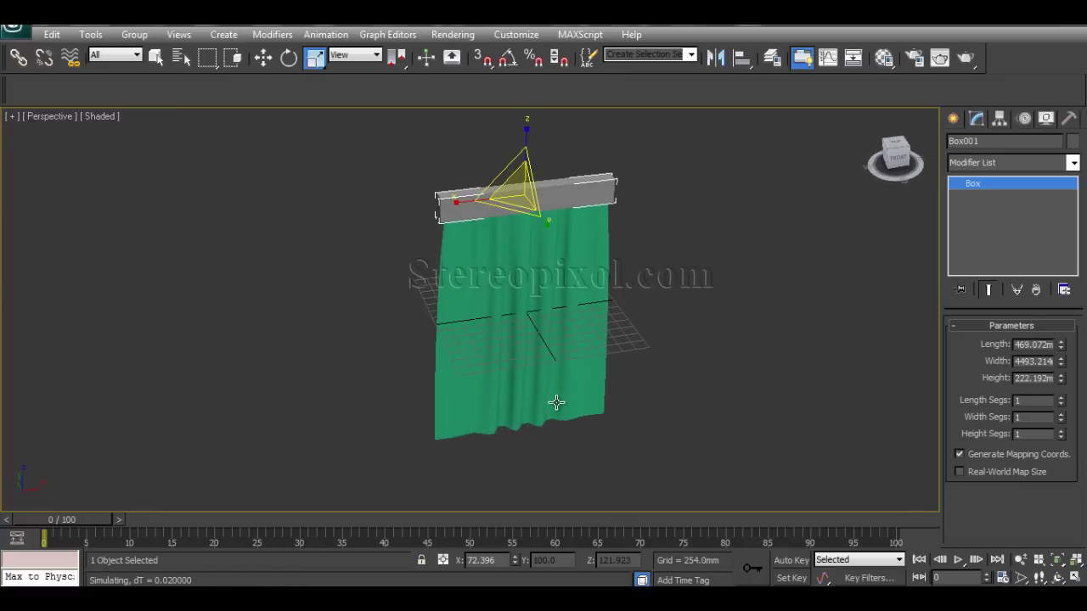
drag(461, 206, 478, 206)
Maximize the Front view and restore Box001 to full 100% X width
alt+middle_drag(676, 388, 625, 328)
key(alt+w)
middle_click(676, 232)
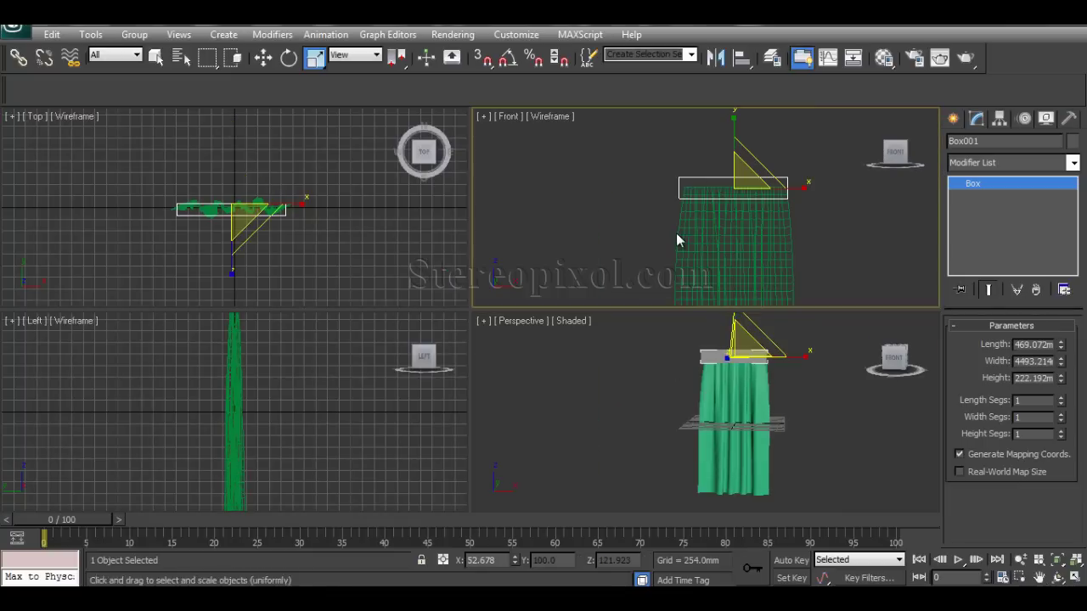
key(alt+w)
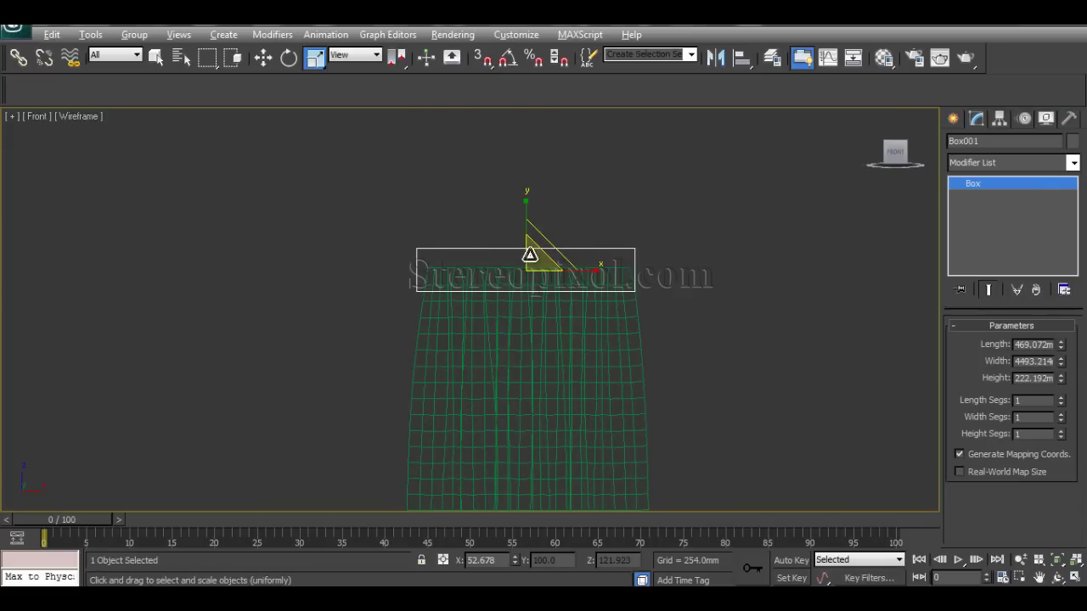
mouse_move(597, 271)
mouse_down()
mouse_move(585, 269)
mouse_move(609, 269)
mouse_move(589, 277)
mouse_up()
key(ctrl+z)
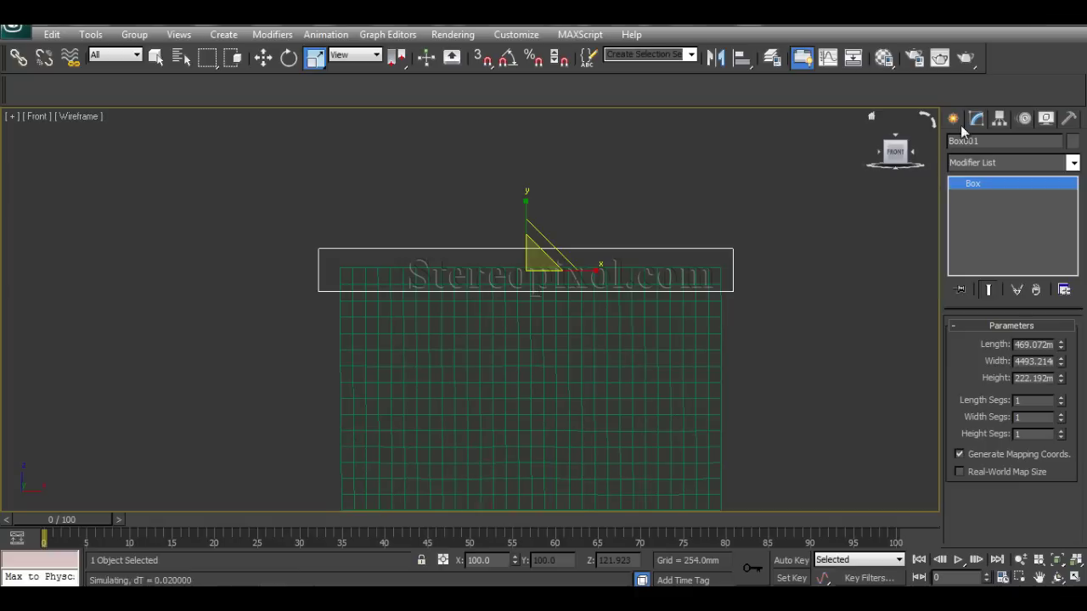
Select the curtain plane and stop the running cloth simulation
click(664, 368)
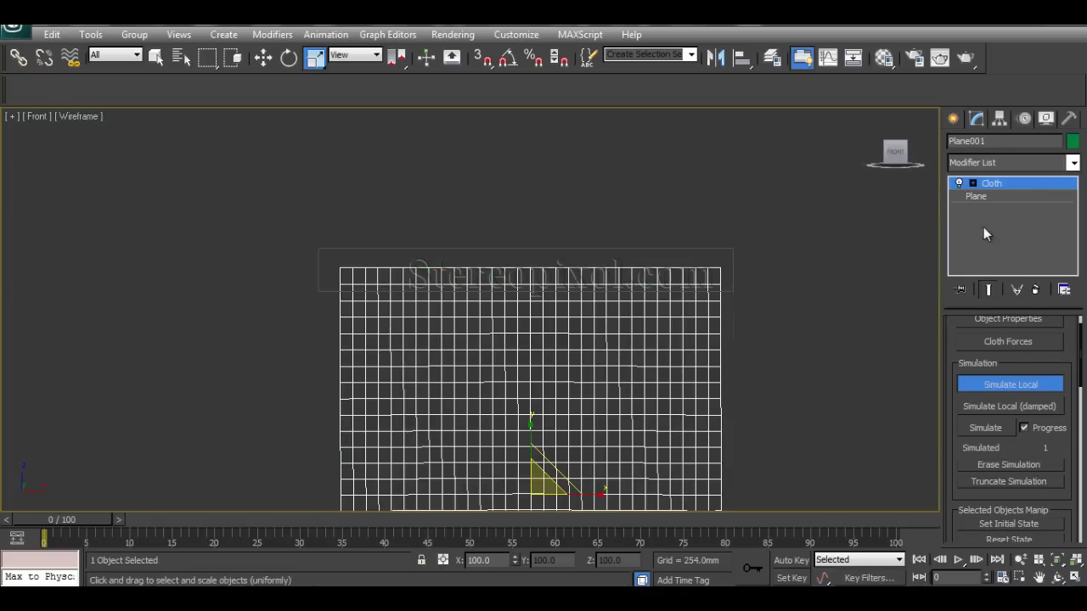
click(1006, 385)
click(1007, 385)
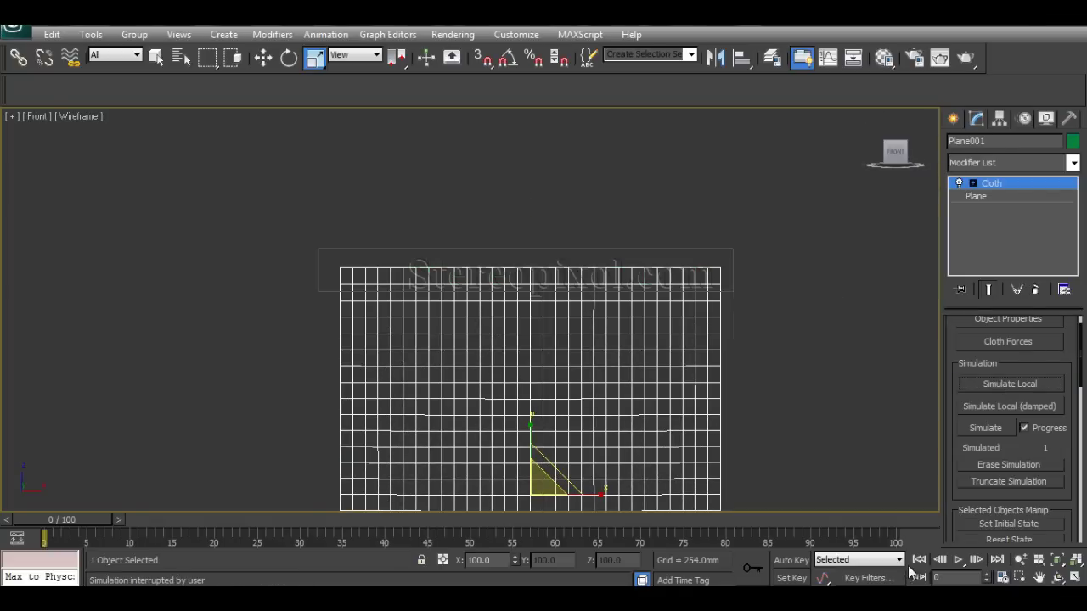
Maximize the Perspective view at a frontal angle and select Box001
key(alt+w)
right_click(870, 475)
key(alt+w)
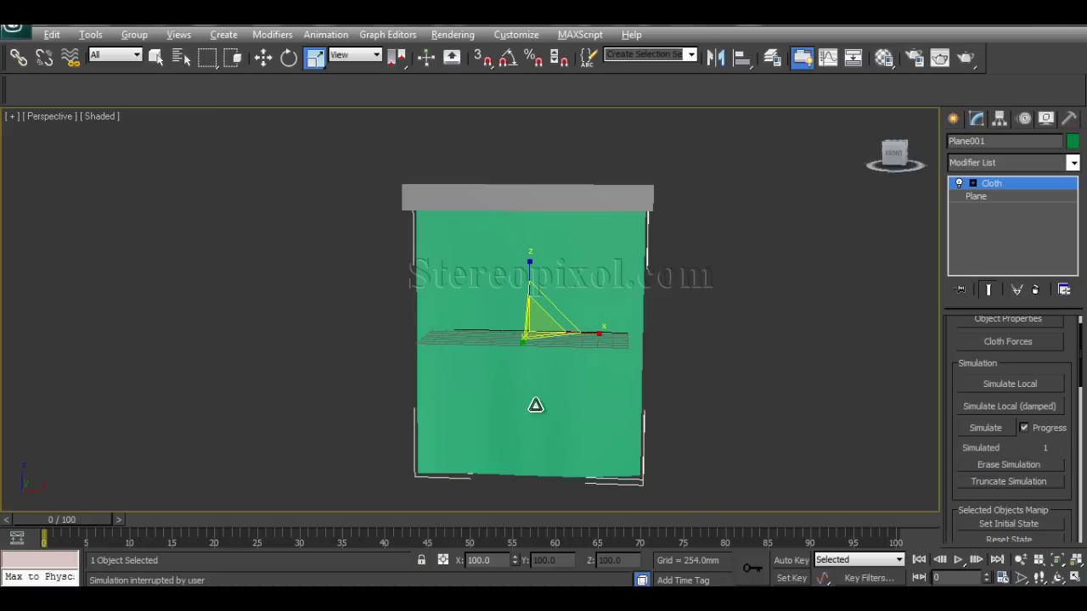
alt+middle_drag(531, 405, 615, 417)
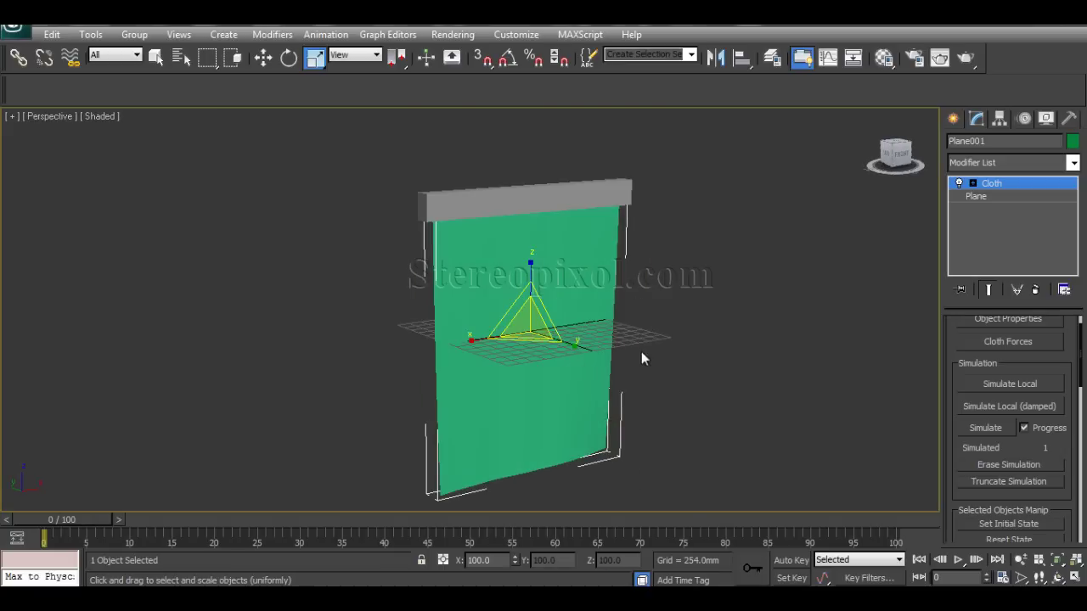
mouse_move(641, 358)
alt+middle_down()
mouse_move(657, 376)
mouse_move(646, 361)
alt+middle_up()
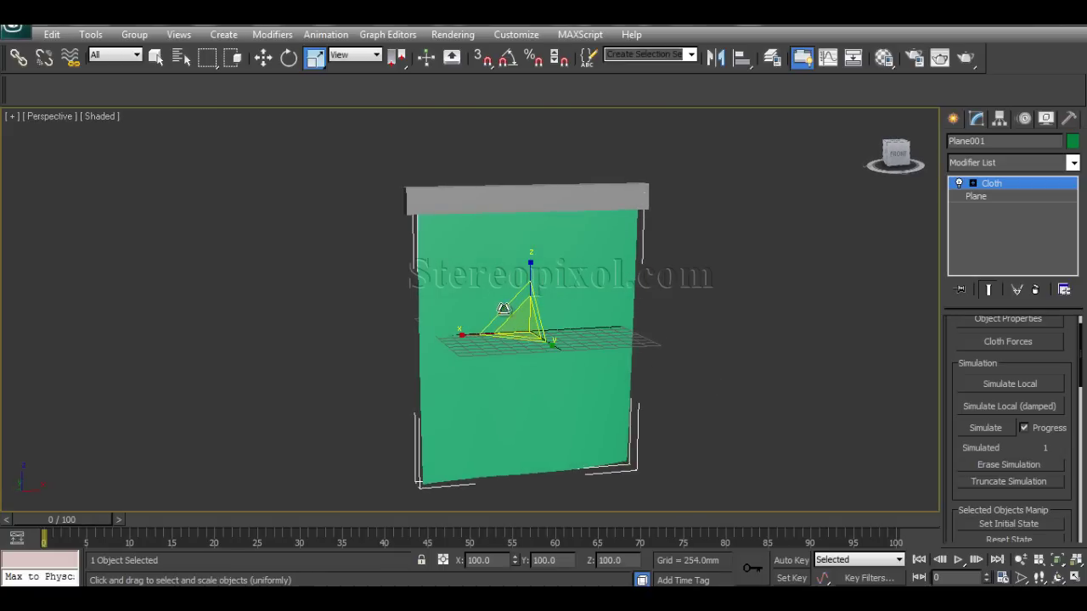
click(711, 332)
click(600, 189)
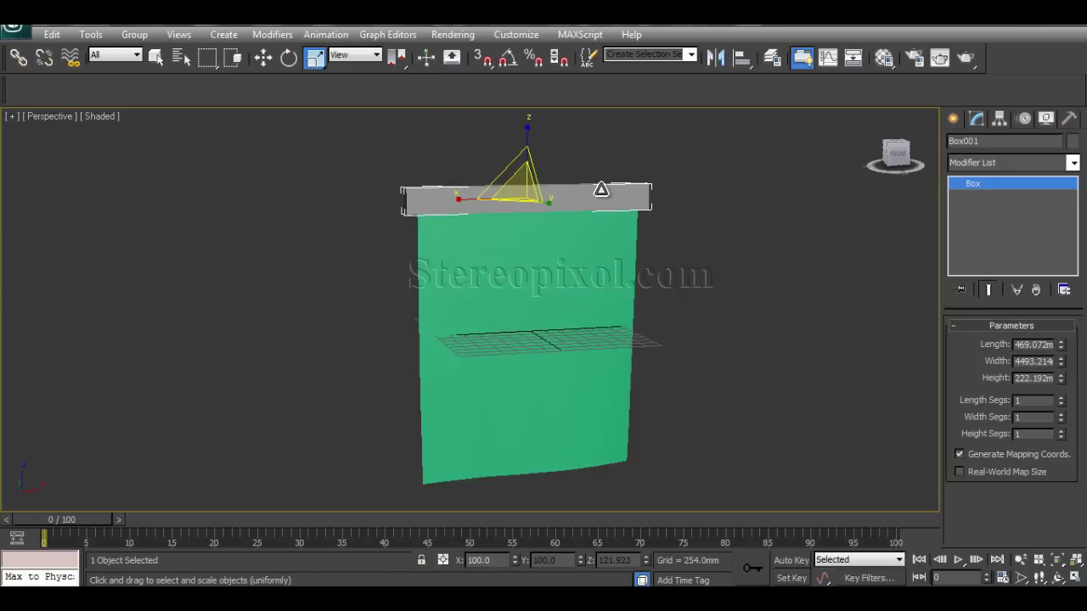
Copy Box001 down along Z to the curtain's middle as Box002
key(w)
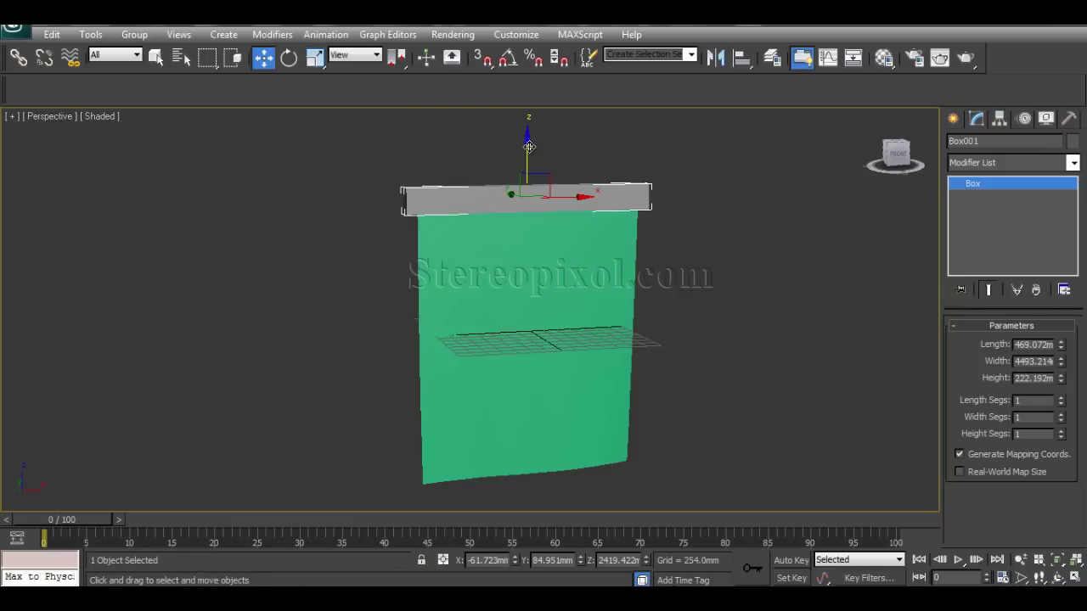
mouse_move(529, 147)
shift+mouse_down()
mouse_move(530, 331)
mouse_move(544, 291)
shift+mouse_up()
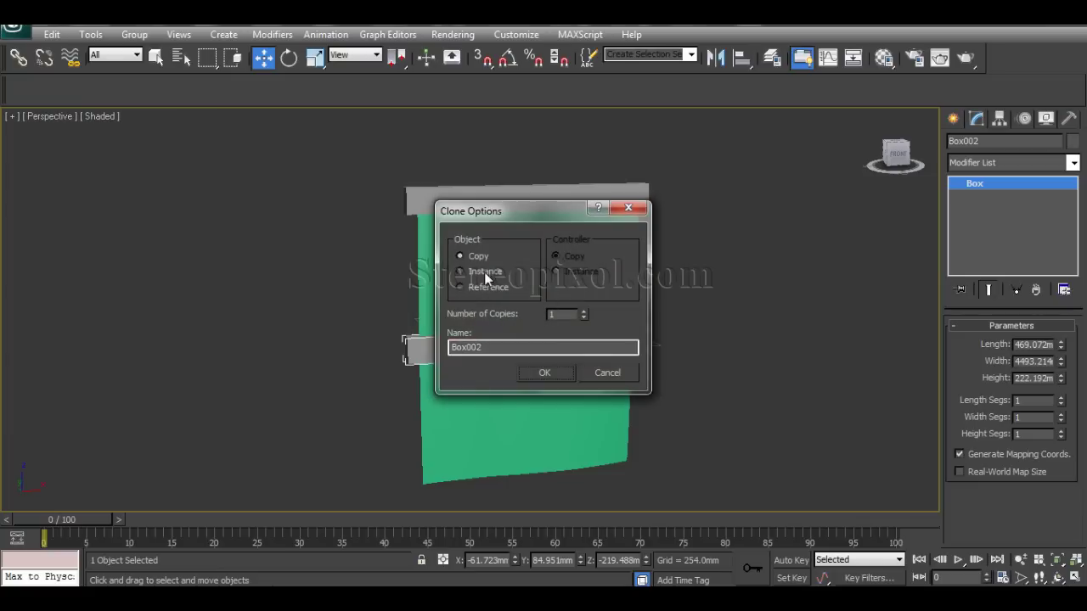
click(544, 373)
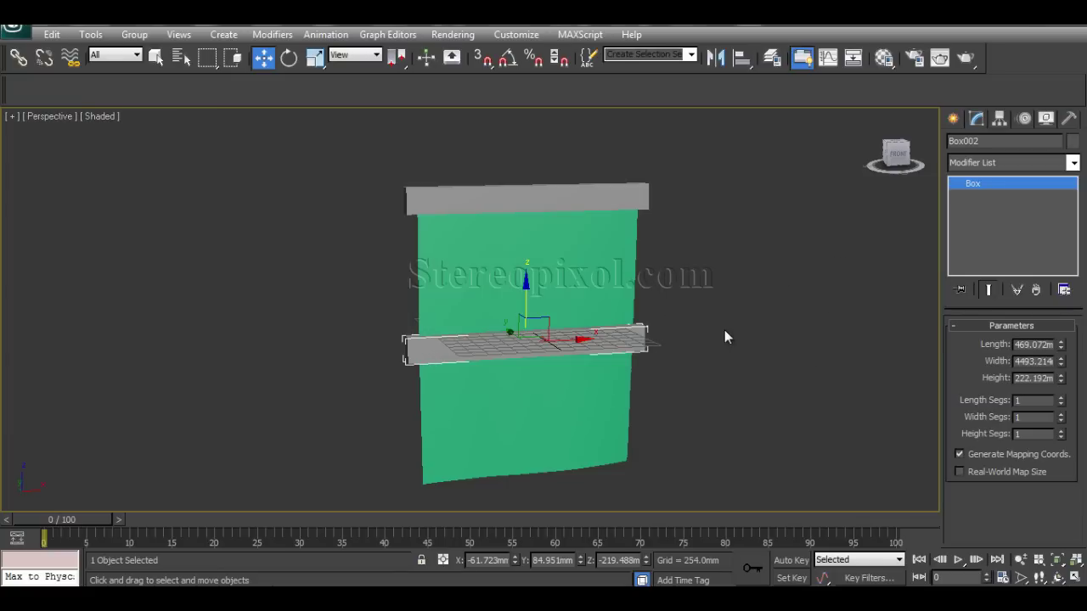
Select Plane001 and enter the Cloth modifier's Group sub-level
click(679, 374)
click(621, 399)
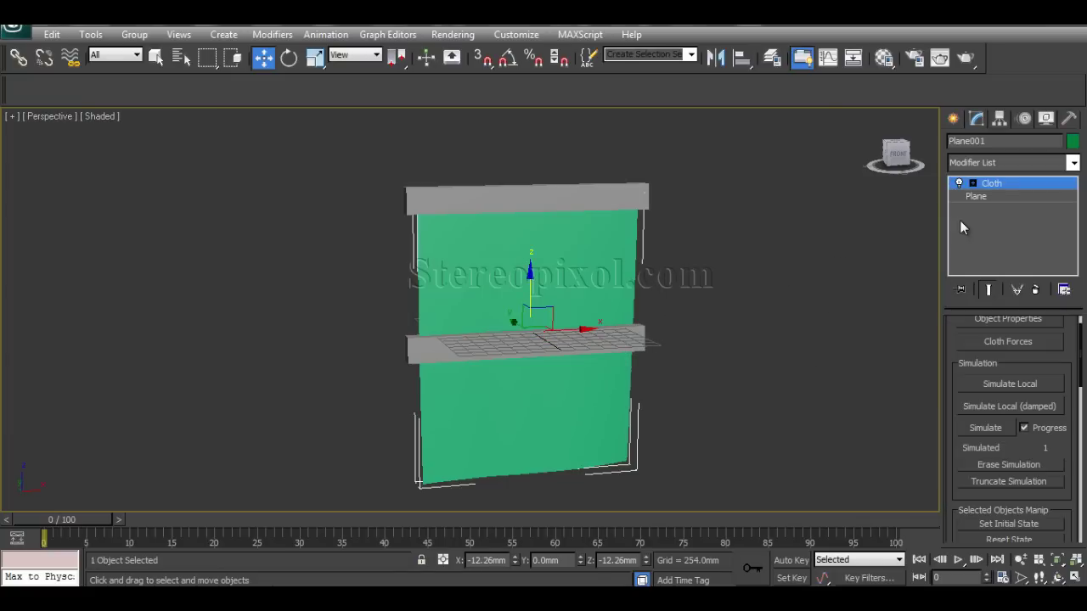
click(972, 183)
click(999, 196)
key(alt+w)
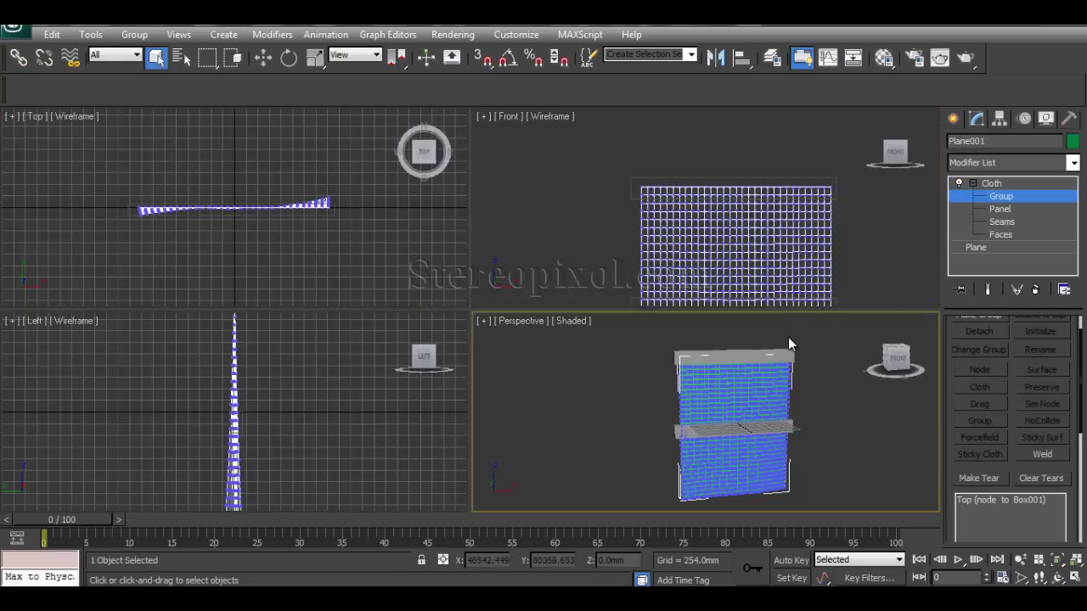
In a maximized Front view, marquee-select the curtain's middle row of vertices
click(716, 251)
key(alt+w)
scroll(698, 195, up, 5)
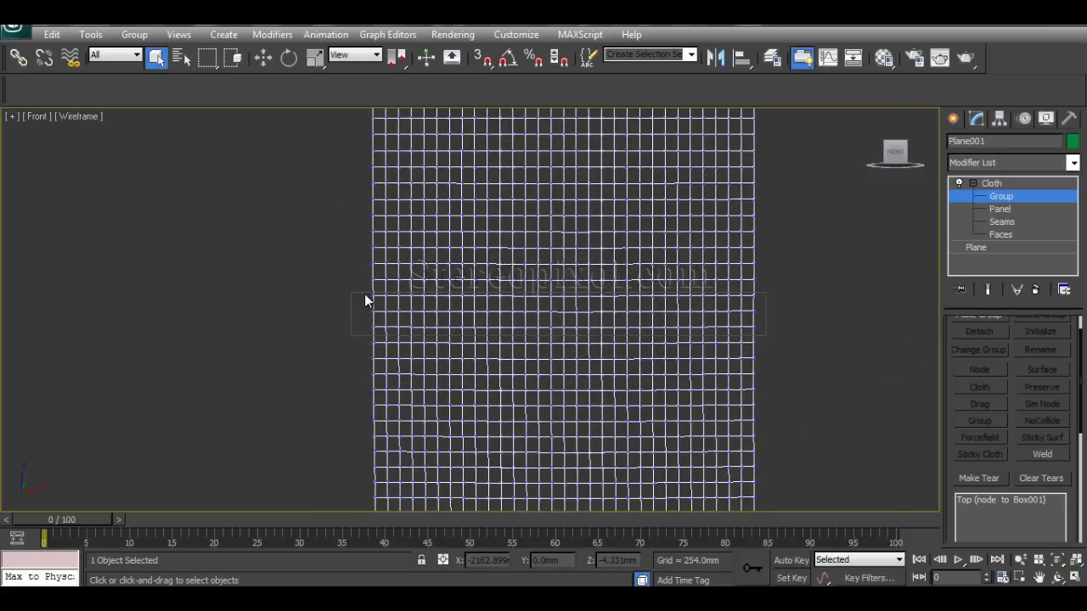
drag(362, 306, 763, 332)
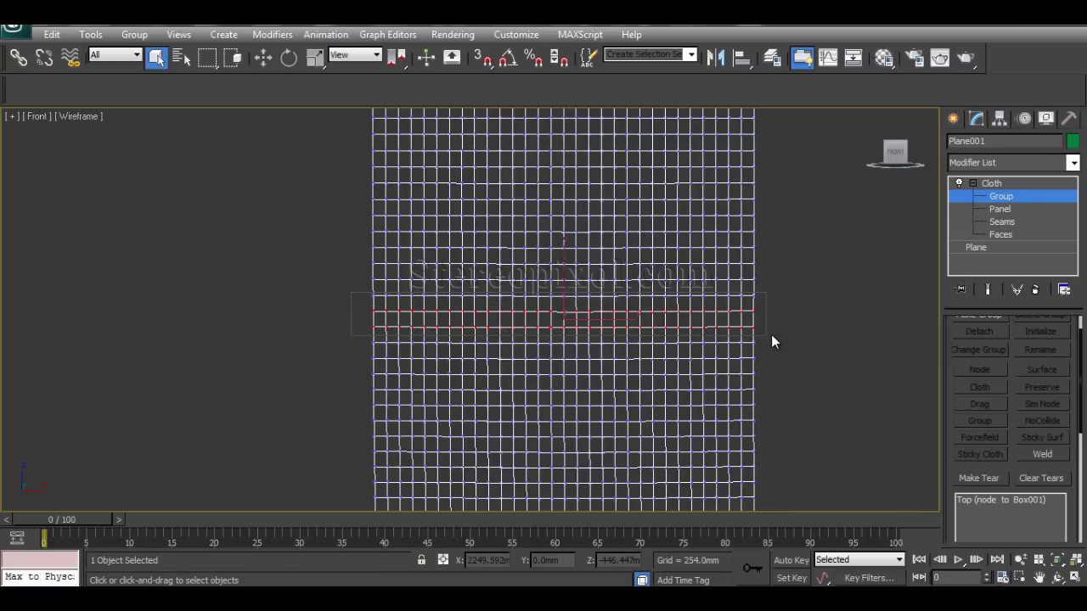
scroll(950, 356, up, 2)
Make a cloth group named Middle and pin it as a node to Box002
click(975, 345)
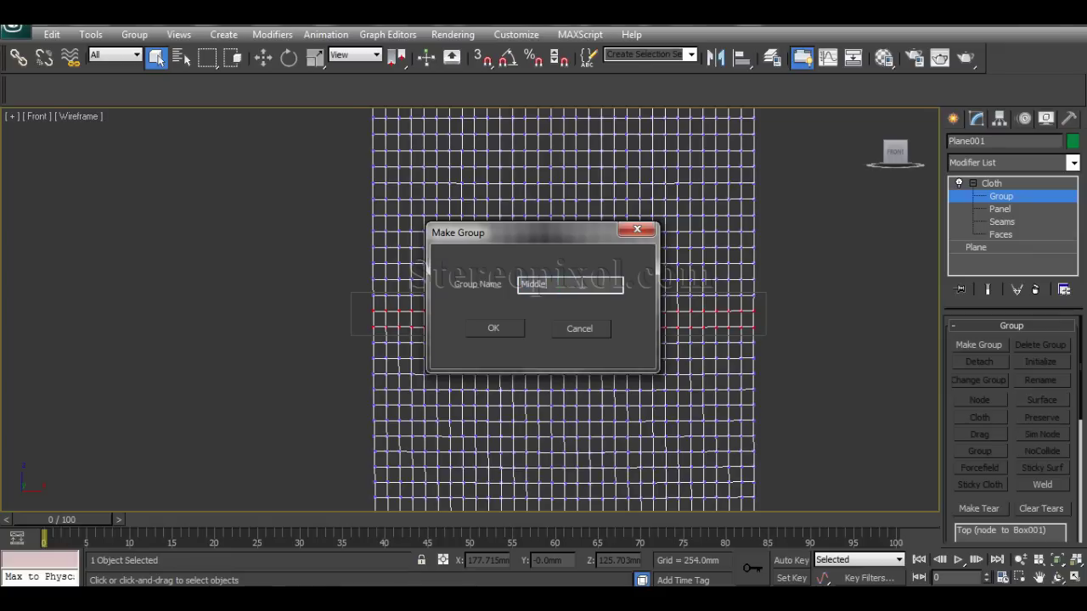
click(497, 329)
drag(953, 522, 950, 475)
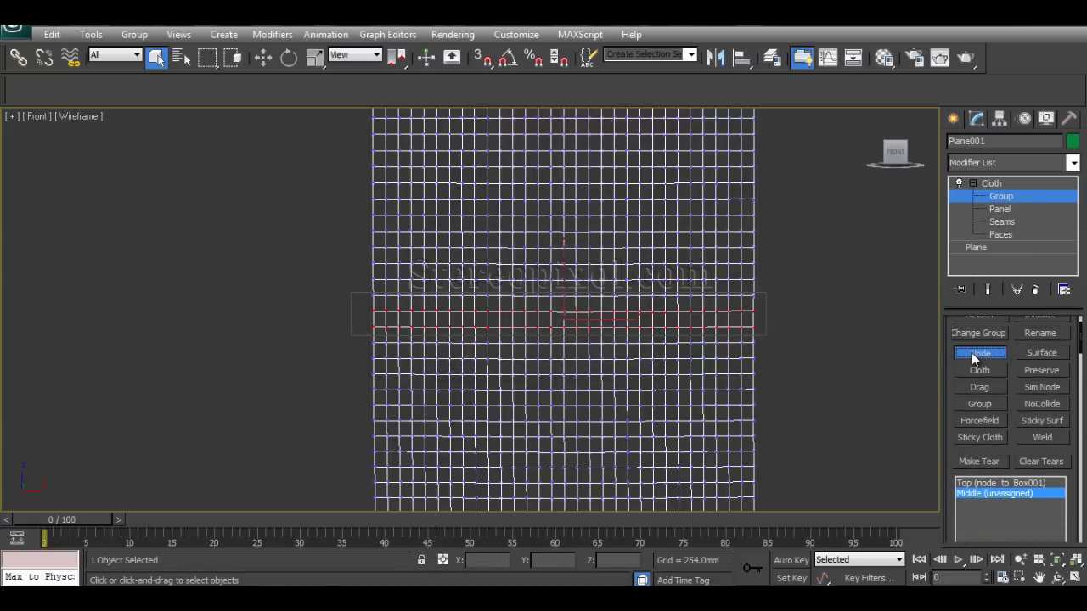
click(764, 304)
click(991, 183)
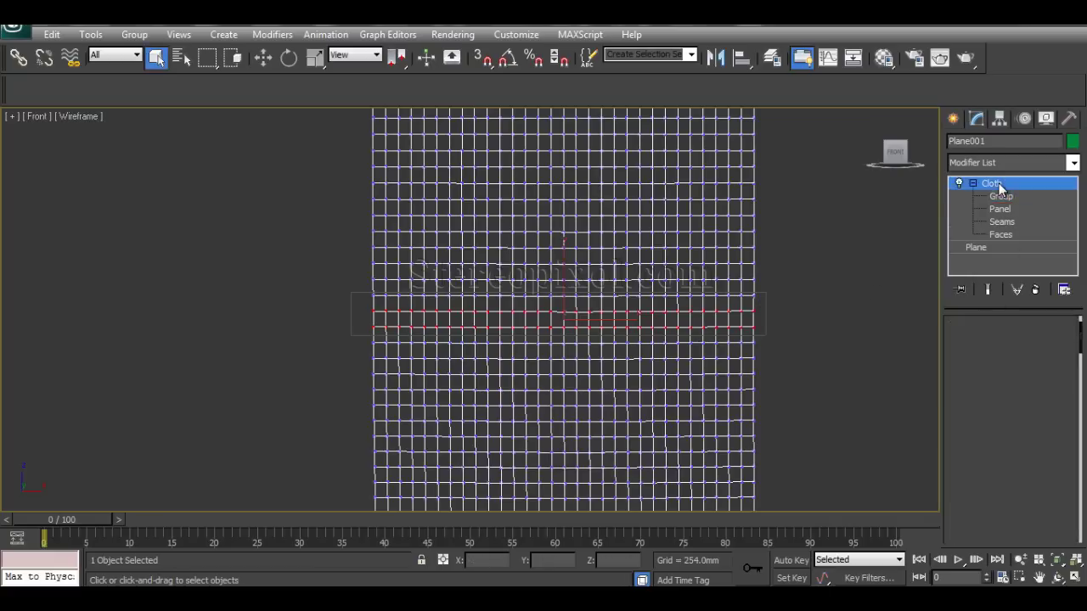
Start the local cloth simulation and maximize the Perspective view
click(972, 184)
click(997, 411)
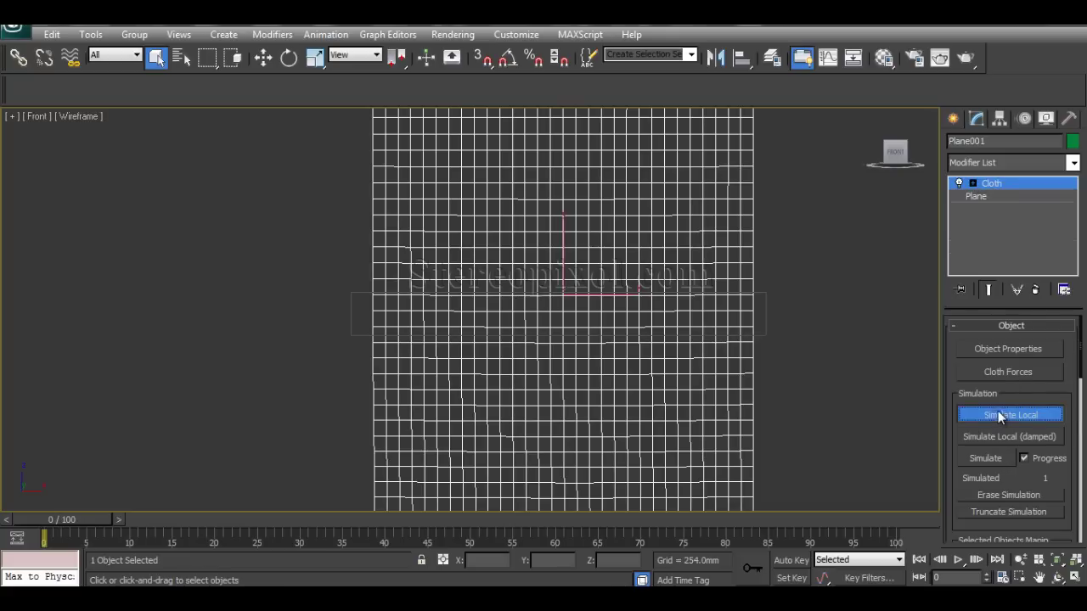
key(alt+w)
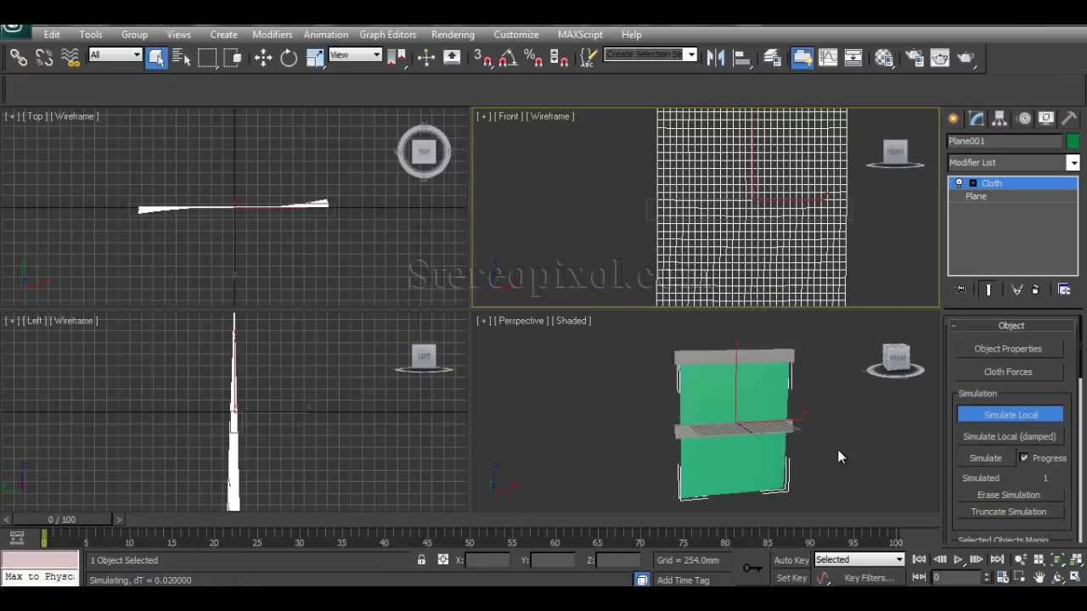
key(alt+w)
Scale Box001 down to 60% width along X
click(605, 195)
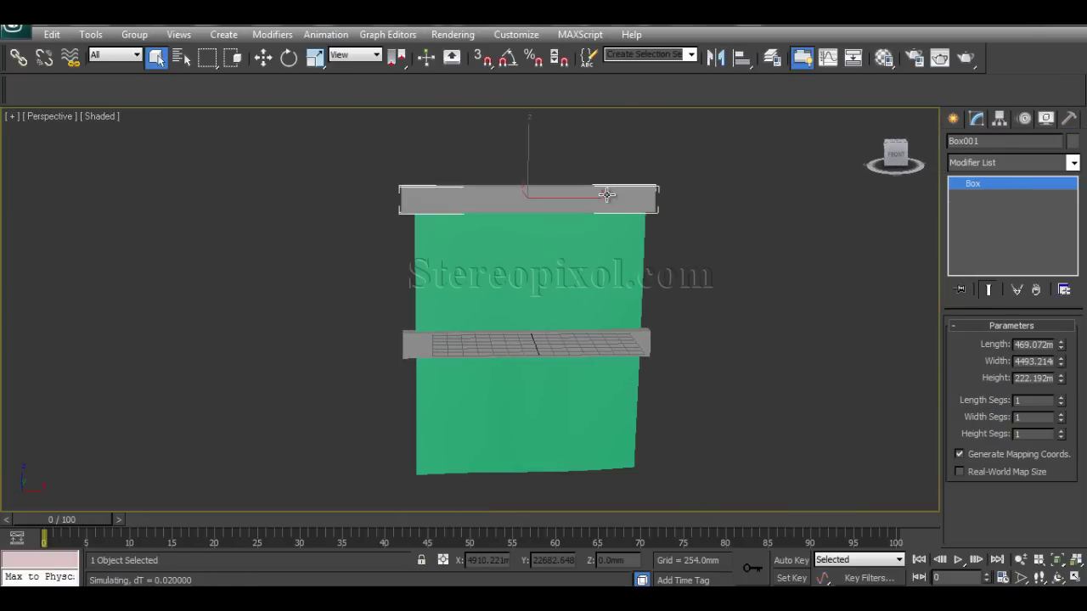
key(r)
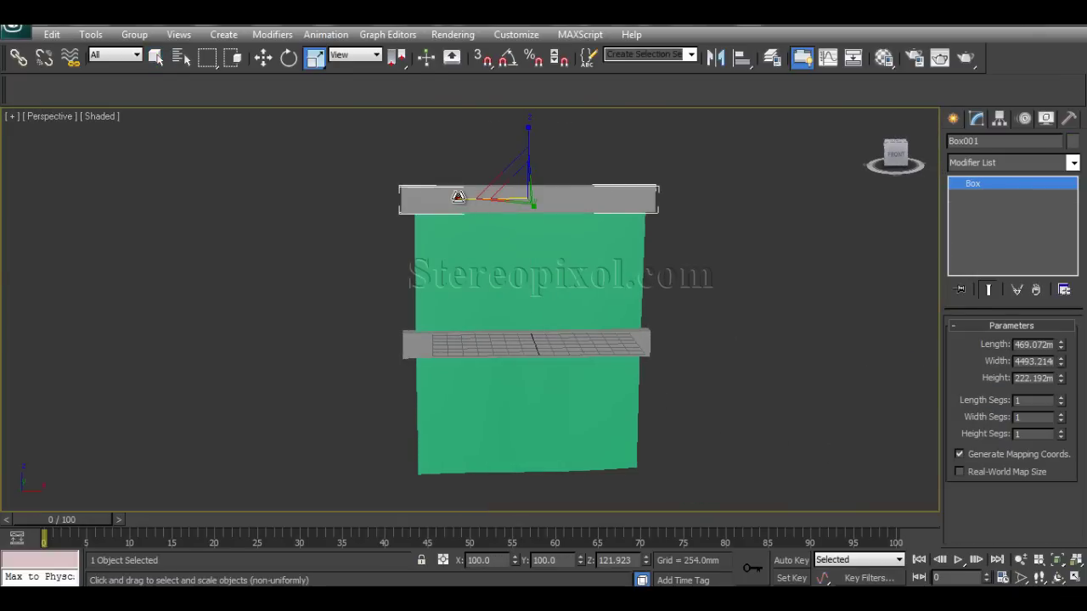
drag(458, 197, 496, 204)
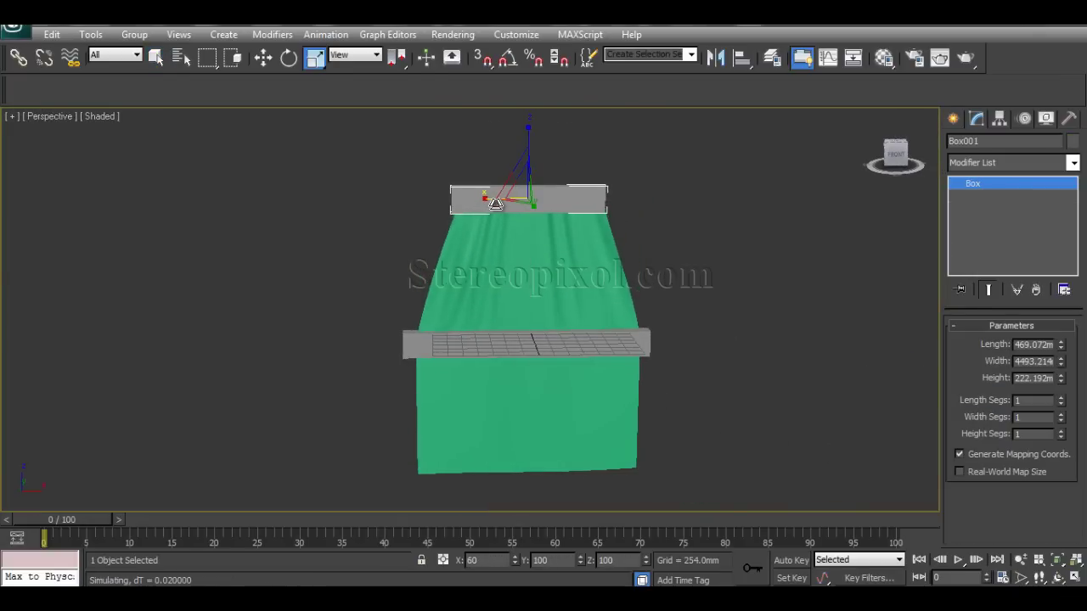
click(435, 348)
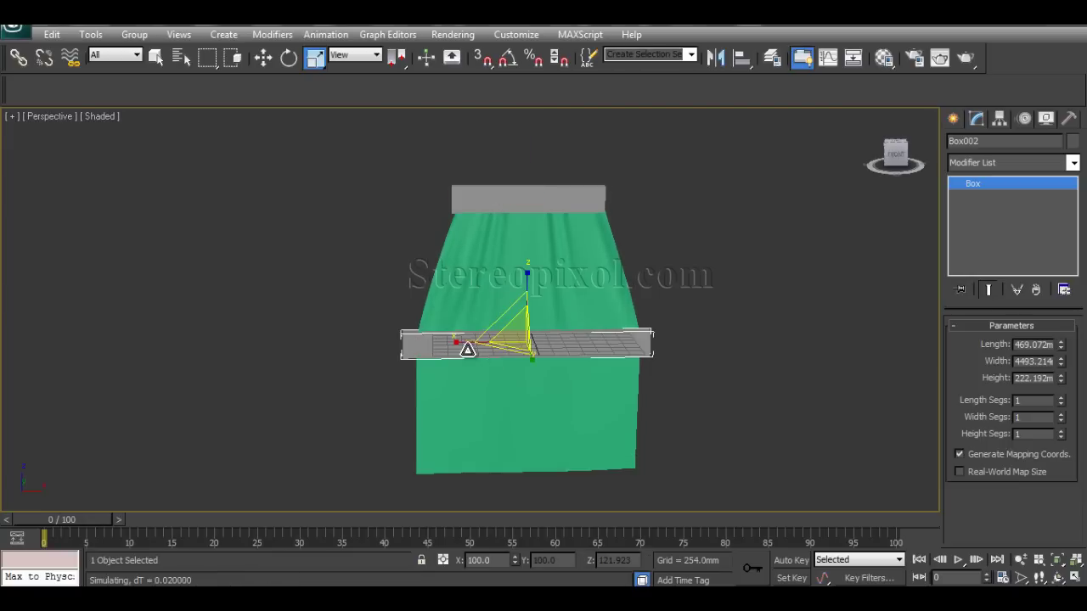
Narrow Box002 to about 50% width and reposition it along X and Z
drag(455, 343, 542, 385)
key(w)
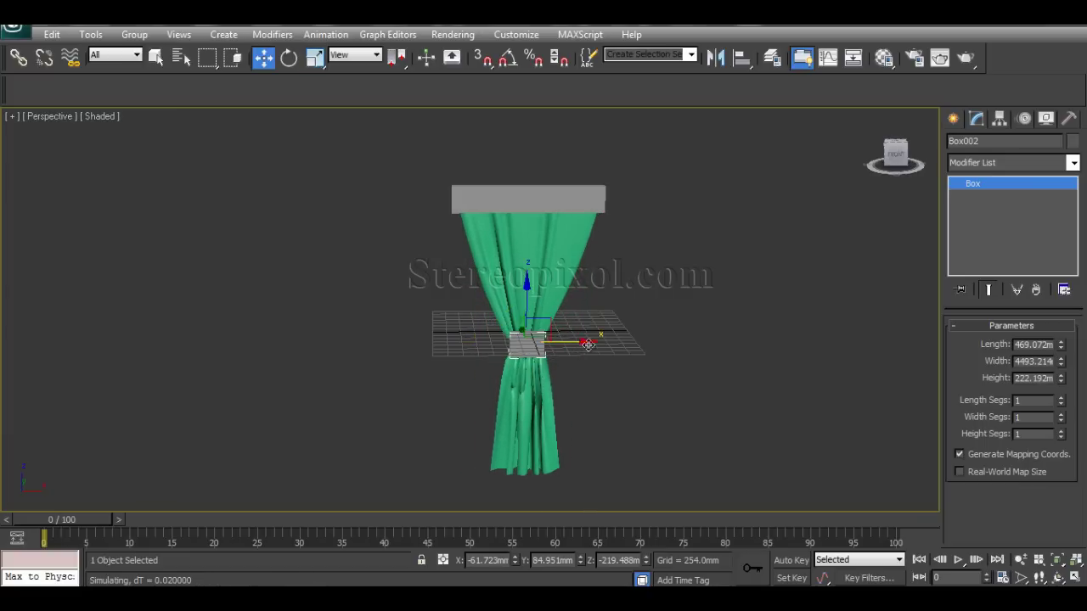
drag(588, 344, 645, 350)
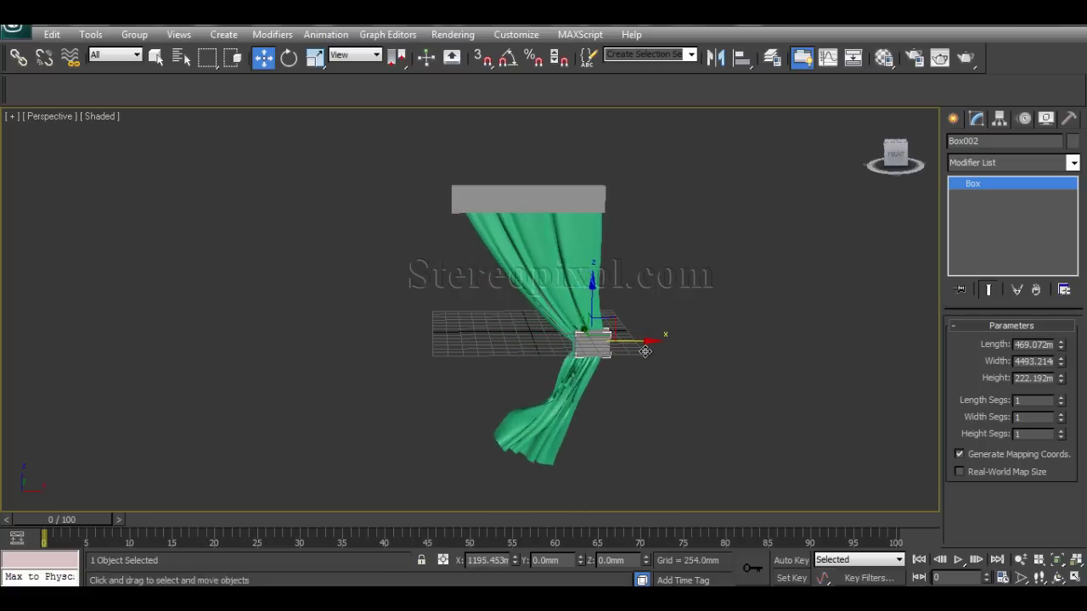
drag(592, 288, 592, 278)
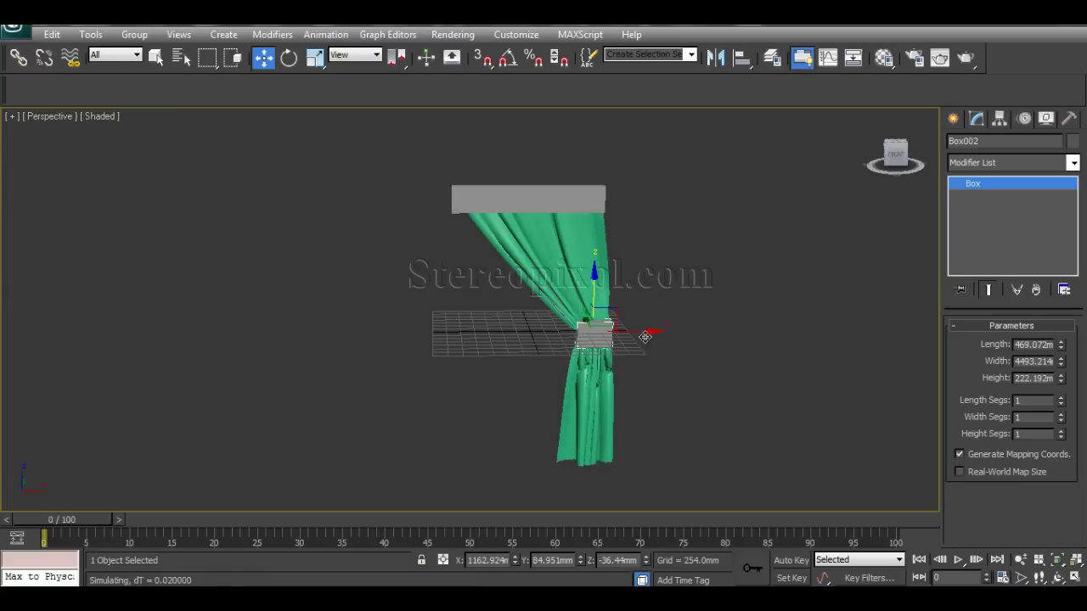
drag(646, 337, 623, 329)
drag(570, 295, 568, 289)
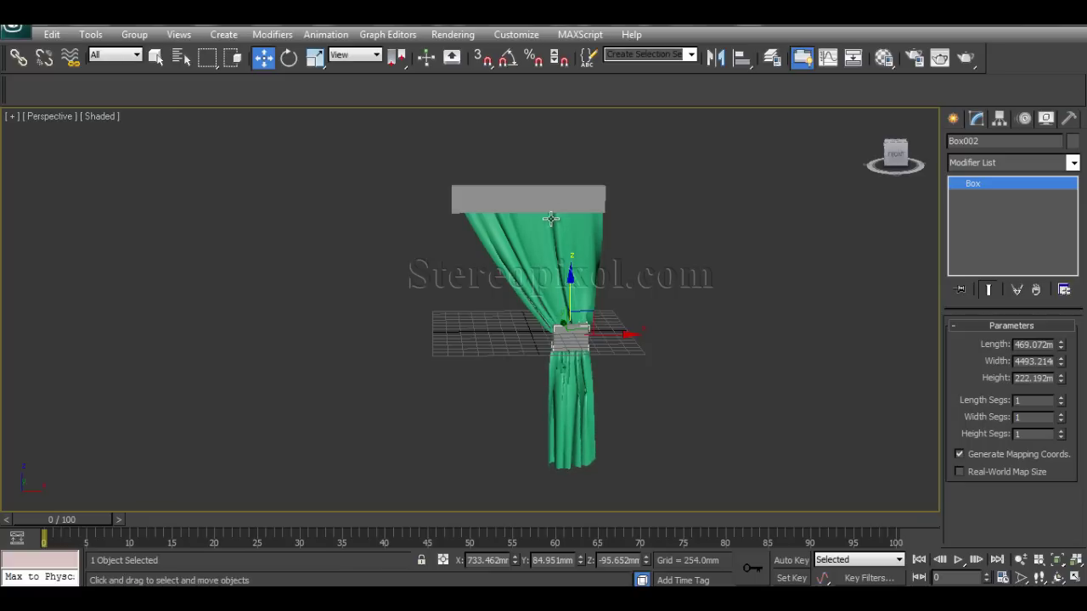
Lower the tie box slightly and raise Box001 a little
drag(532, 151, 528, 156)
click(586, 338)
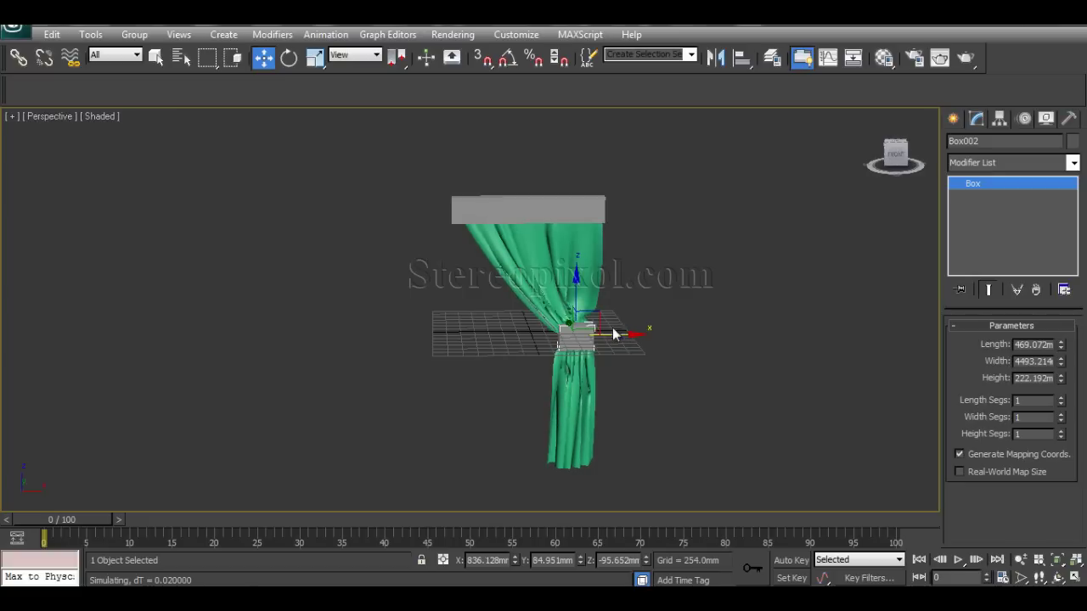
click(554, 205)
drag(529, 157, 533, 119)
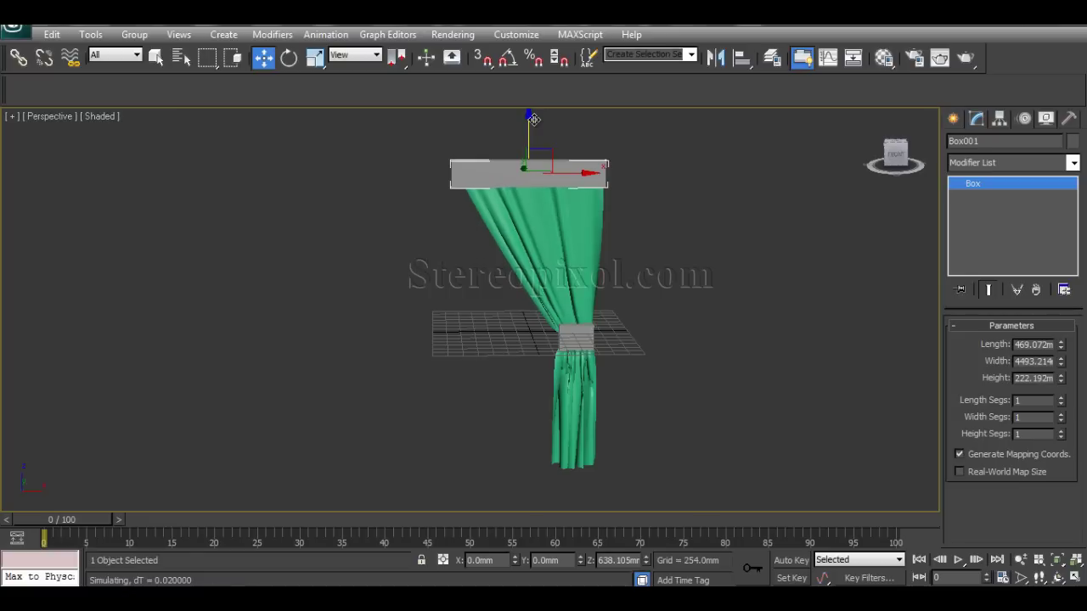
Raise Box002 higher on the curtain and rescale it to about 35% width
click(574, 335)
drag(578, 278, 577, 268)
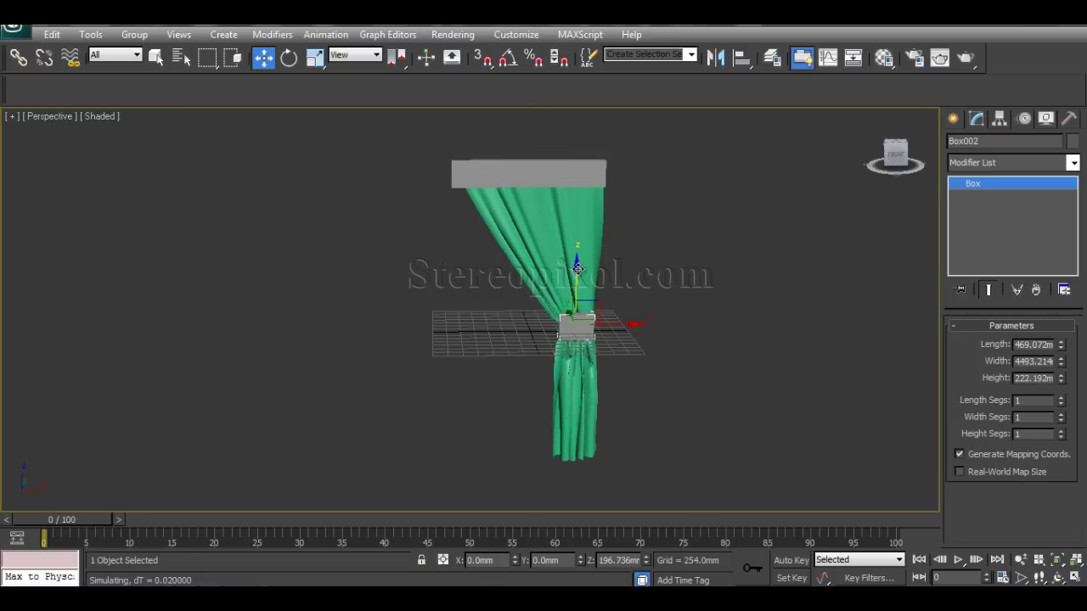
key(r)
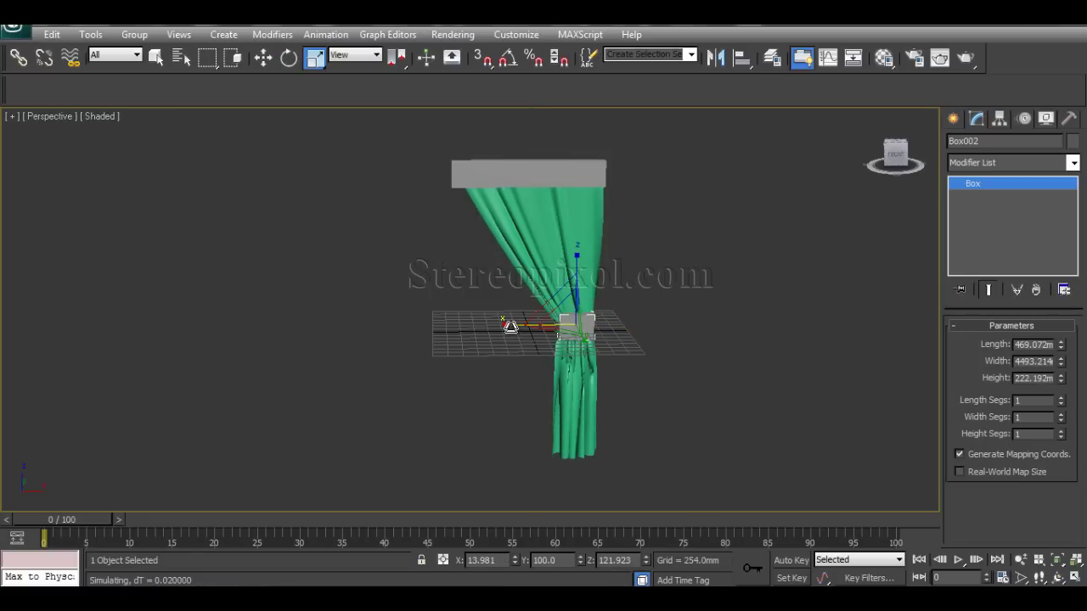
drag(509, 322, 373, 323)
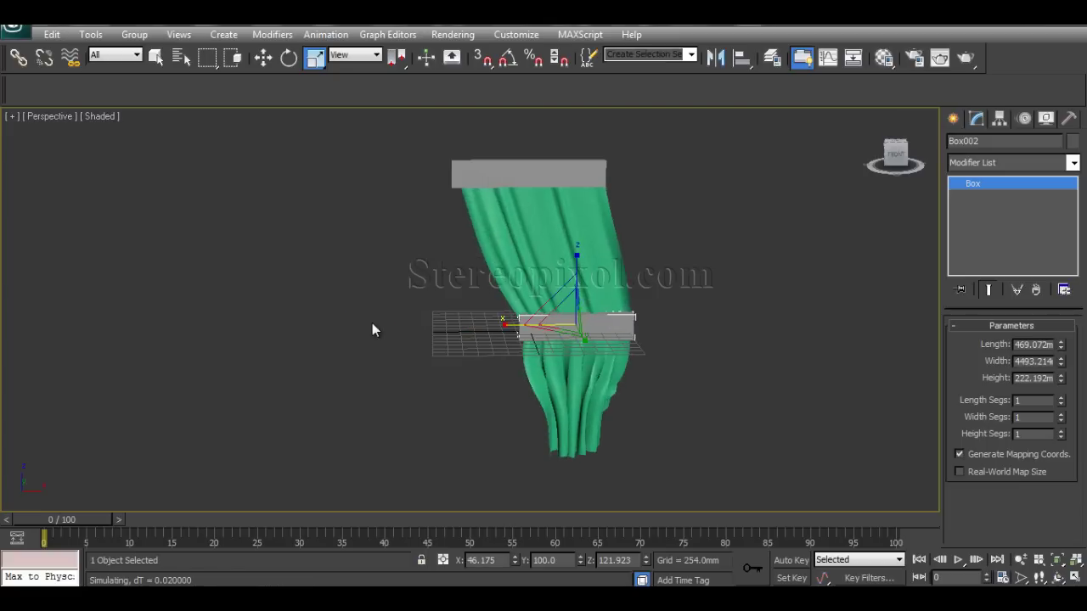
drag(507, 318, 611, 339)
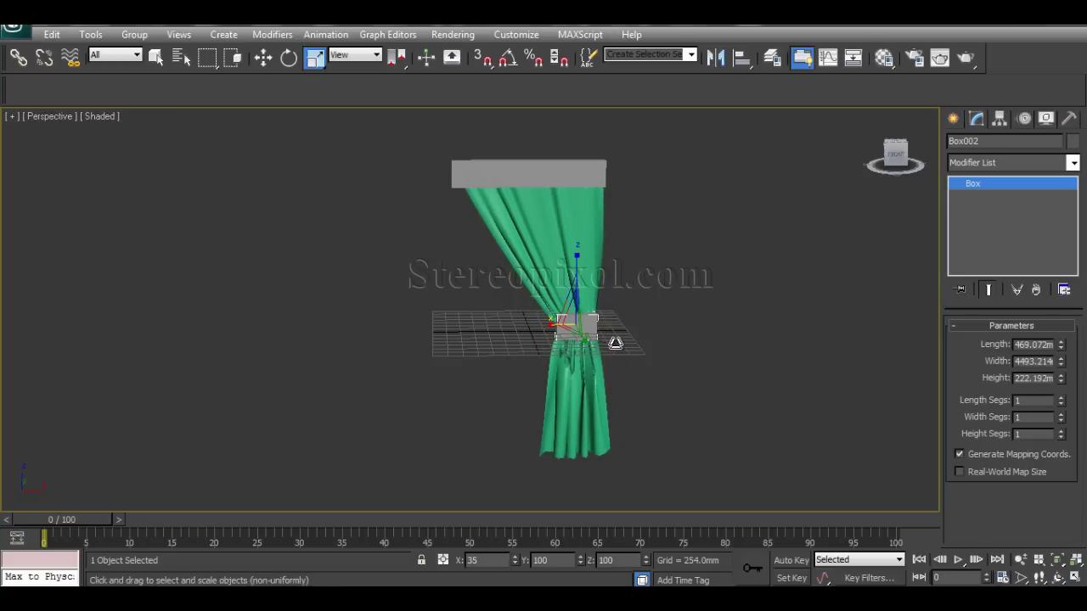
Select Plane001, stop Simulate Local, and scroll to Simulation Parameters
click(584, 412)
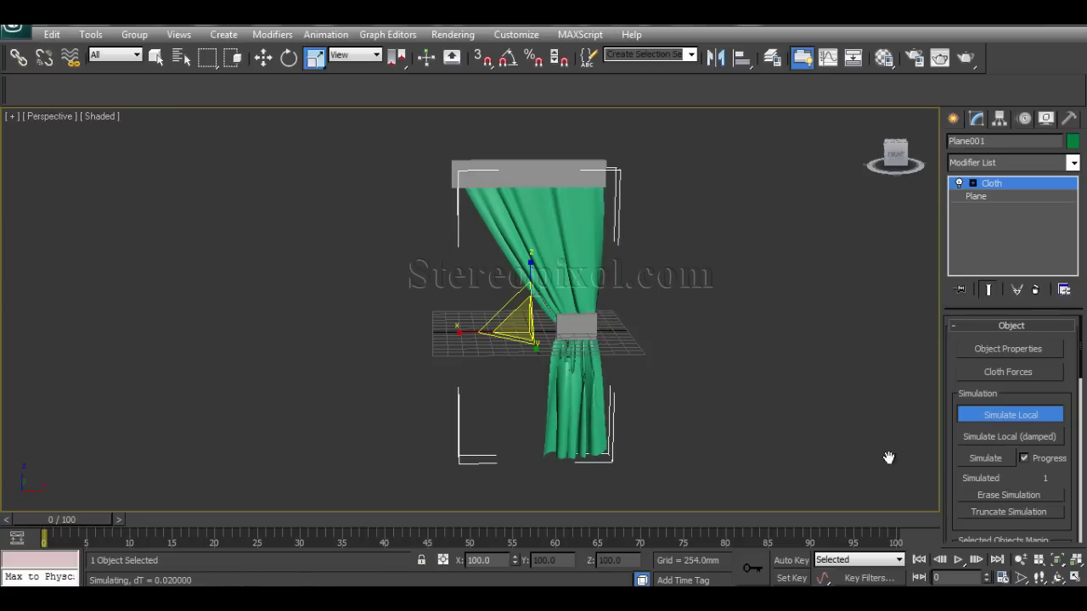
click(1000, 414)
drag(959, 478, 971, 359)
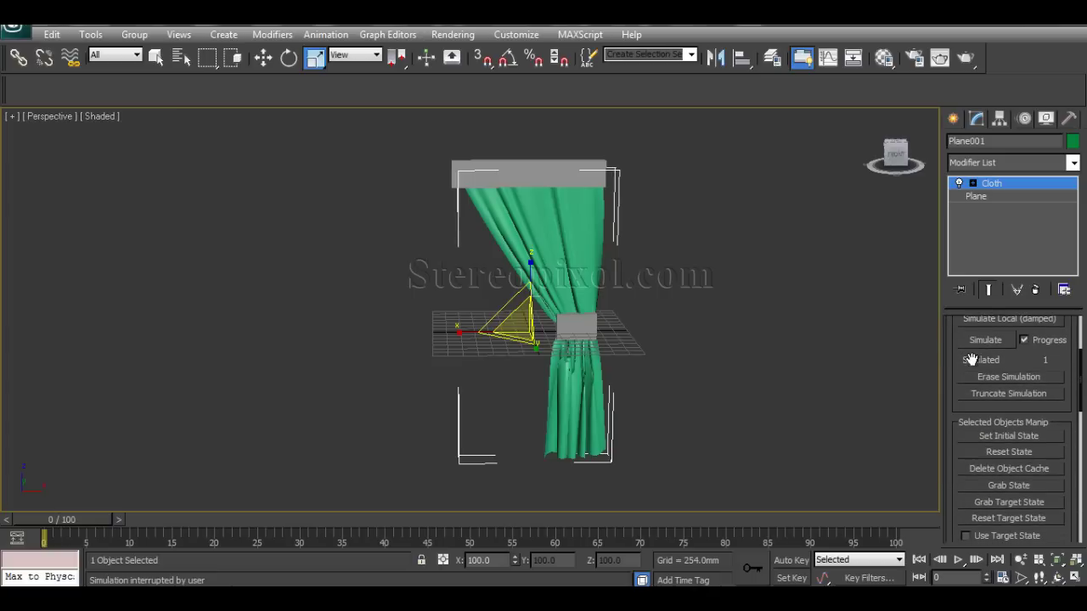
drag(955, 465, 962, 290)
scroll(953, 473, up, 10)
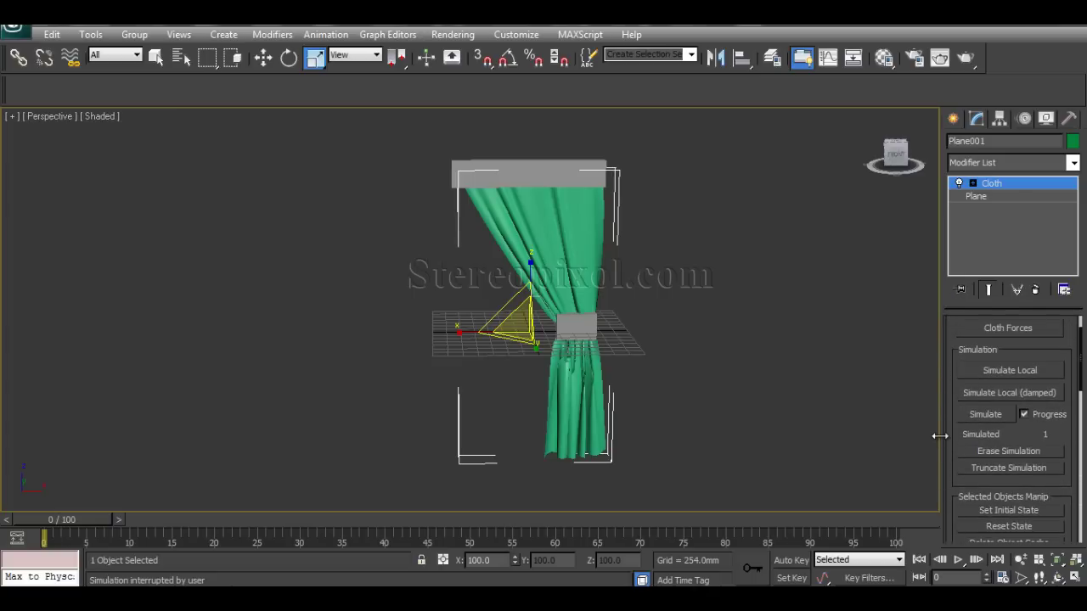
scroll(962, 433, down, 6)
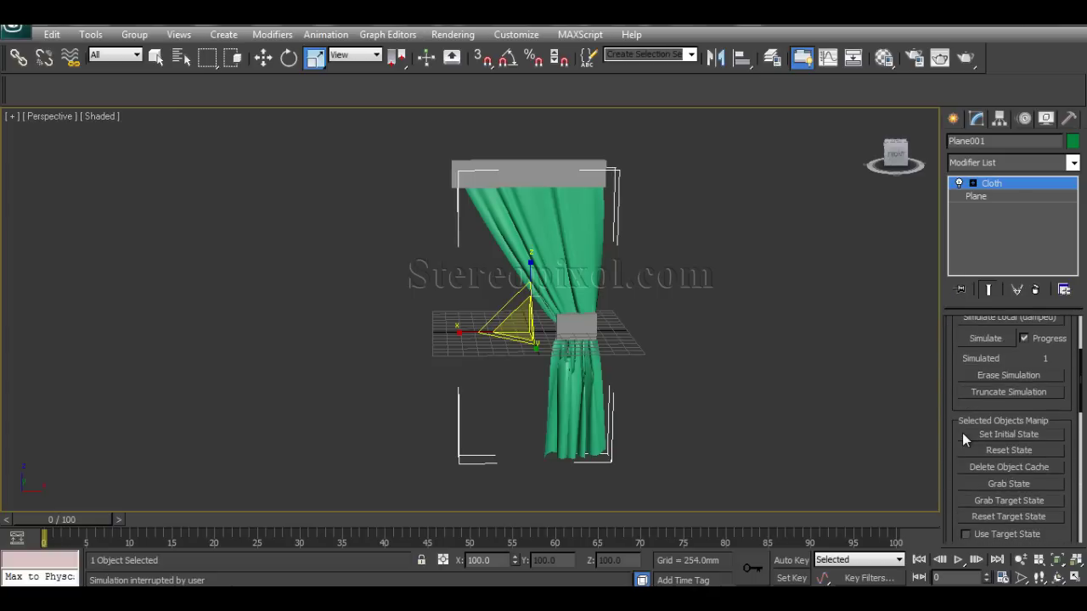
scroll(962, 437, down, 8)
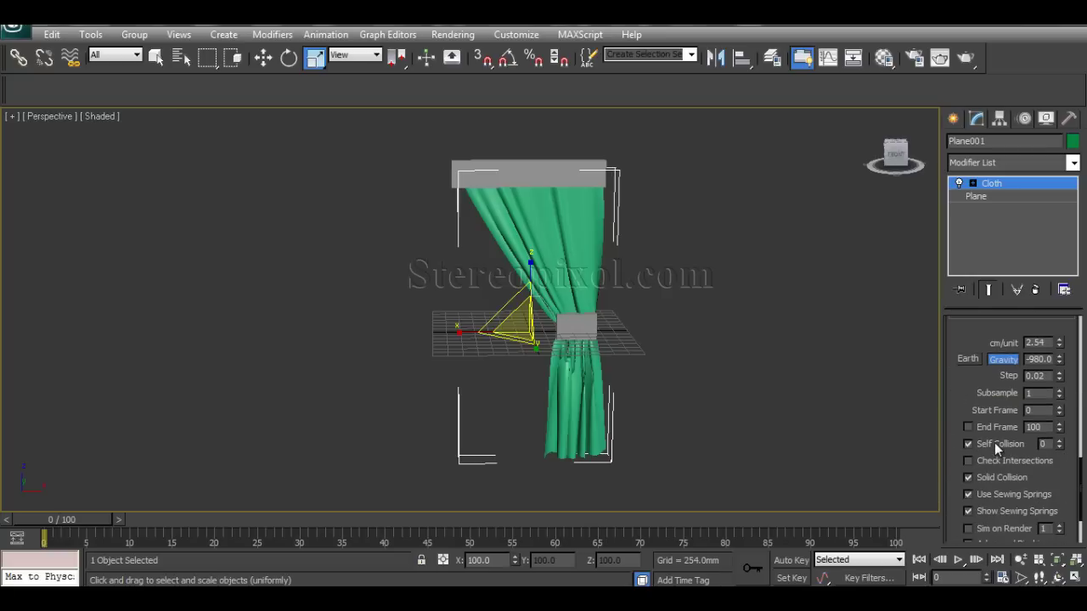
Enable Check Intersections and run Simulate Local again
click(990, 461)
scroll(975, 321, up, 8)
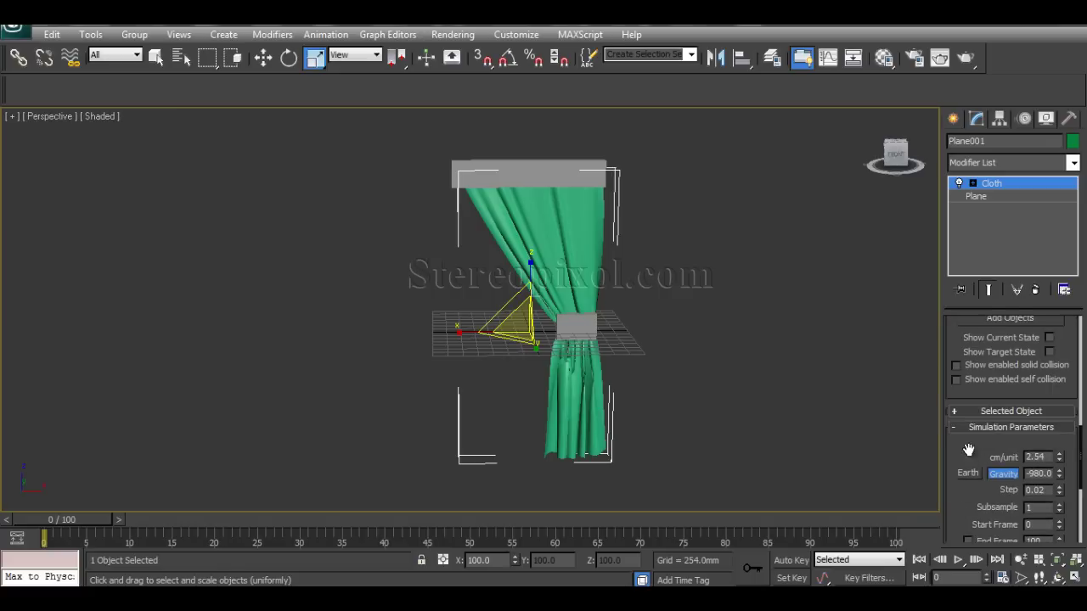
scroll(968, 449, up, 4)
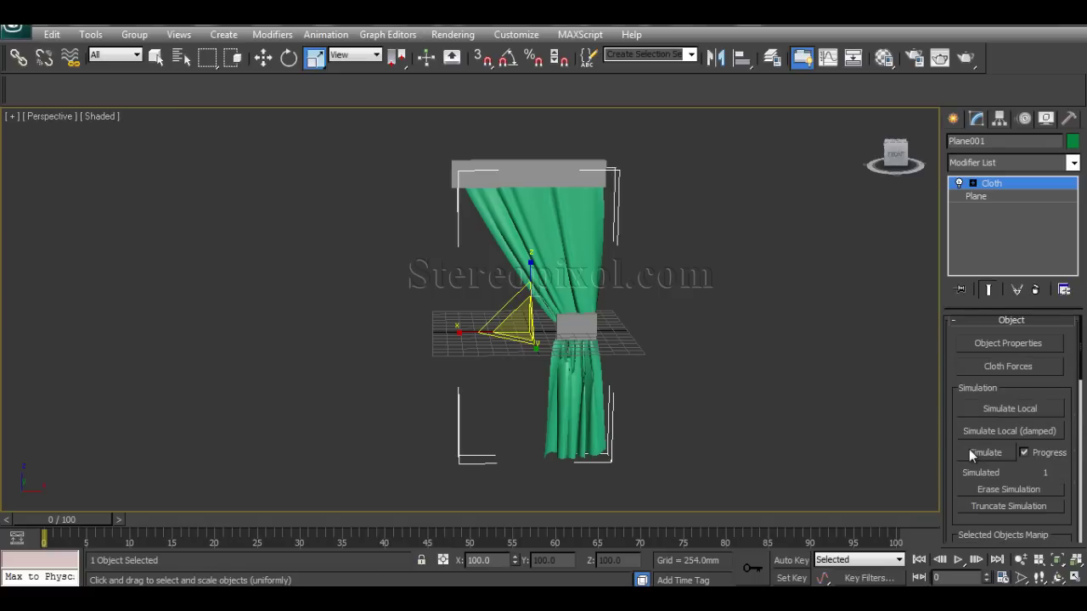
click(986, 410)
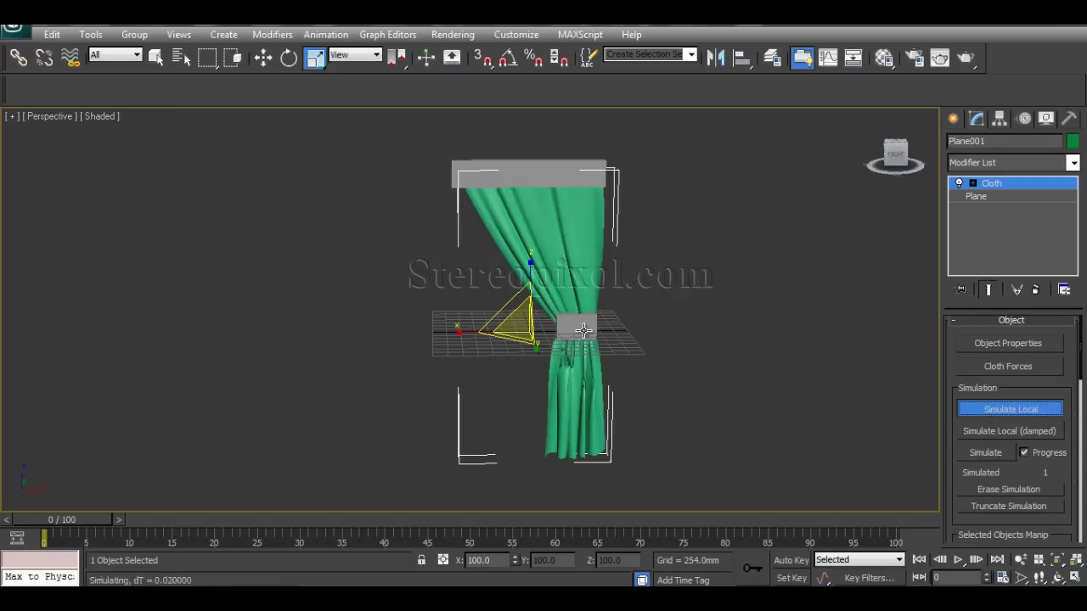
scroll(594, 374, up, 5)
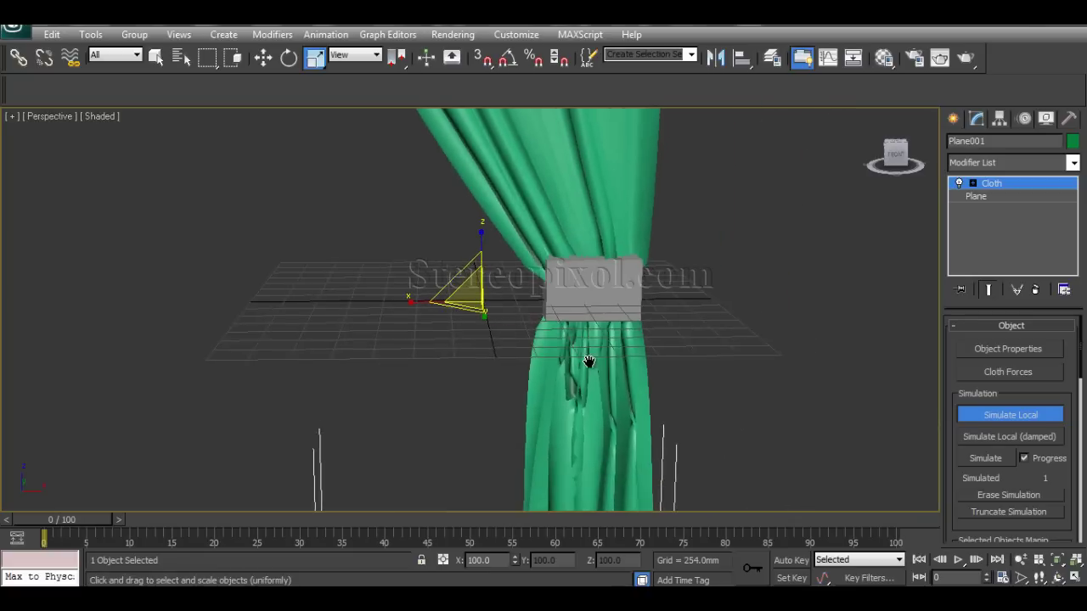
click(588, 295)
Scale Box002 to 80% width and raise it in Z, keeping it facing front
drag(515, 277, 417, 283)
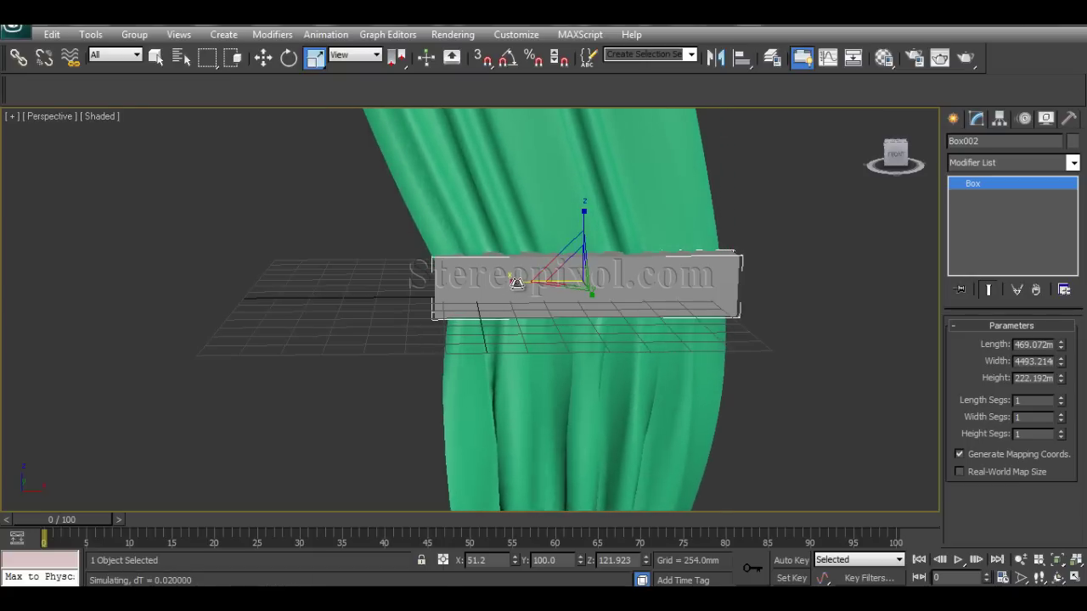
drag(514, 279, 617, 294)
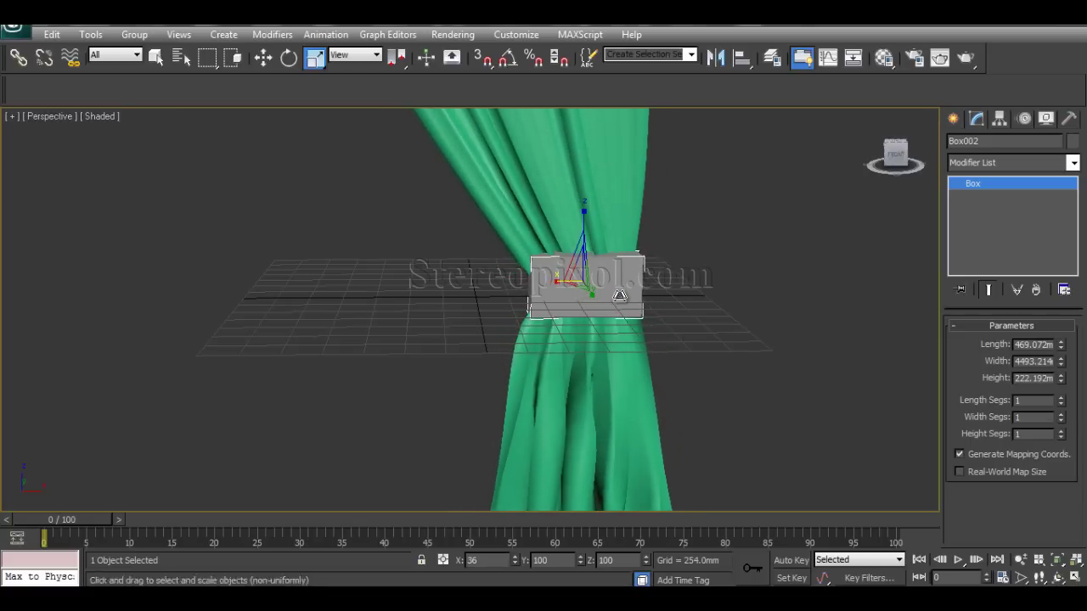
key(w)
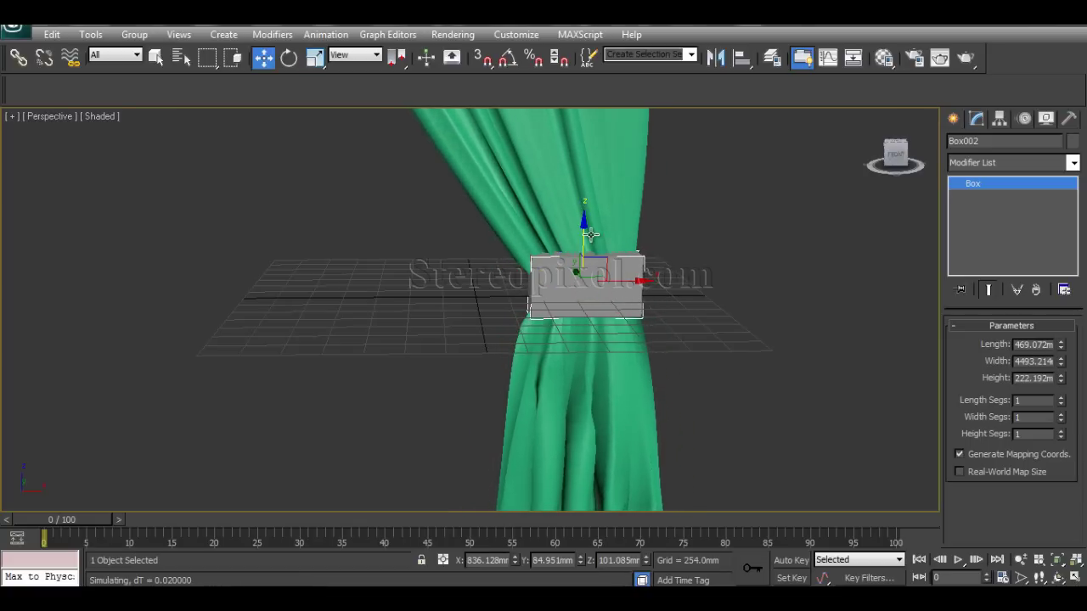
drag(584, 228, 584, 202)
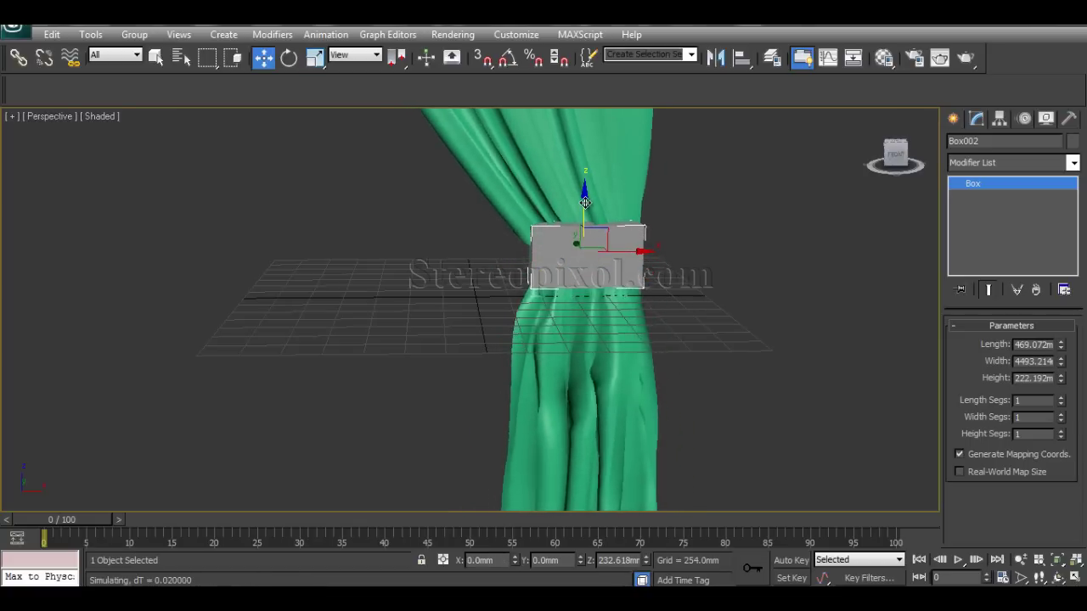
key(e)
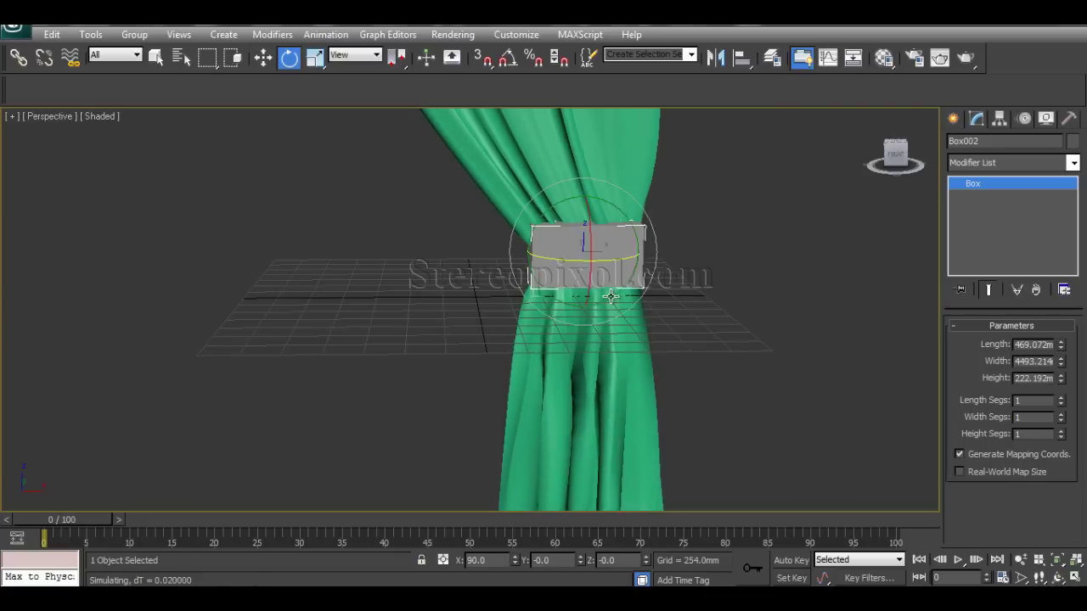
drag(569, 263, 624, 263)
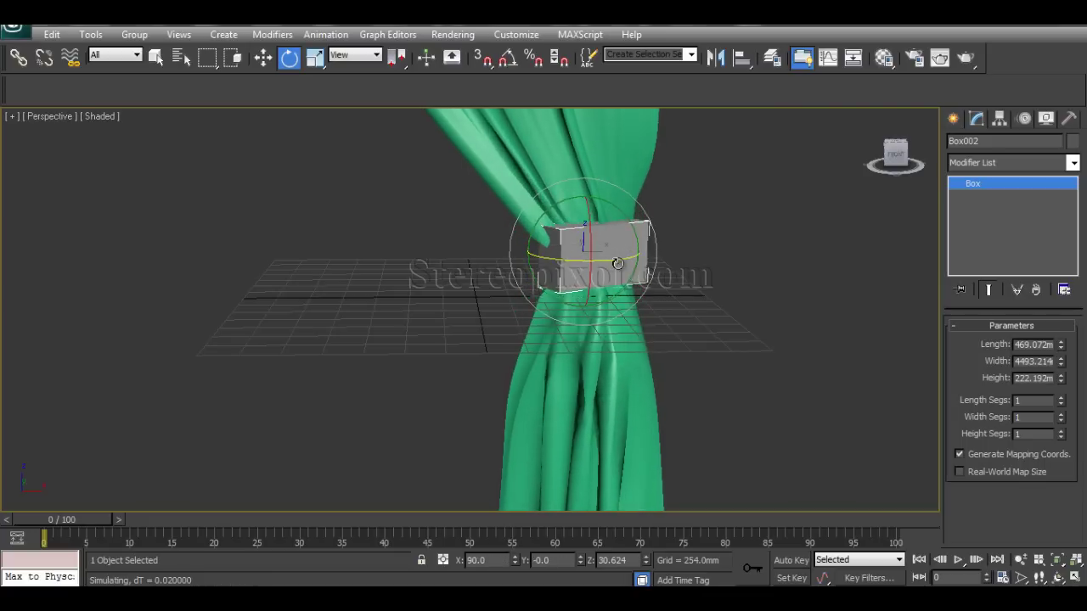
right_click(618, 265)
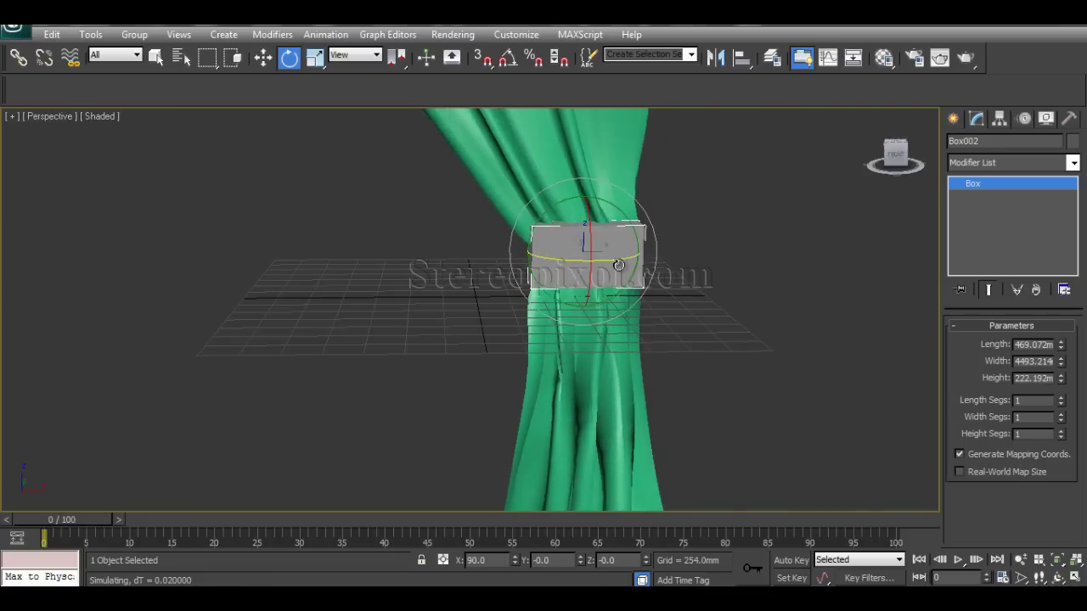
scroll(628, 314, down, 6)
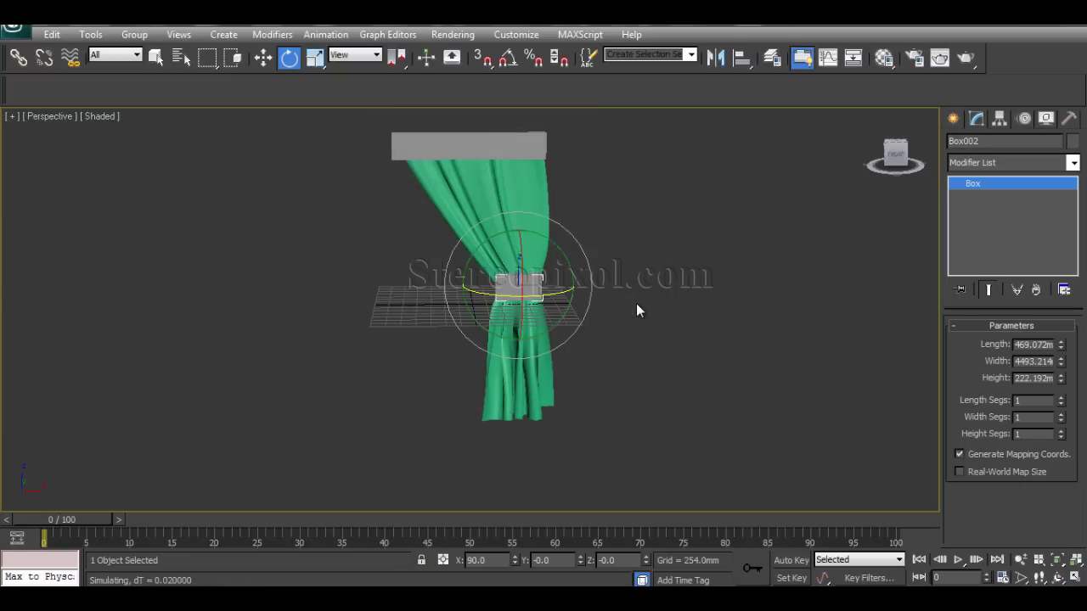
middle_drag(617, 318, 614, 336)
Narrow the top rod Box001 to 80% width and slide it right
click(488, 160)
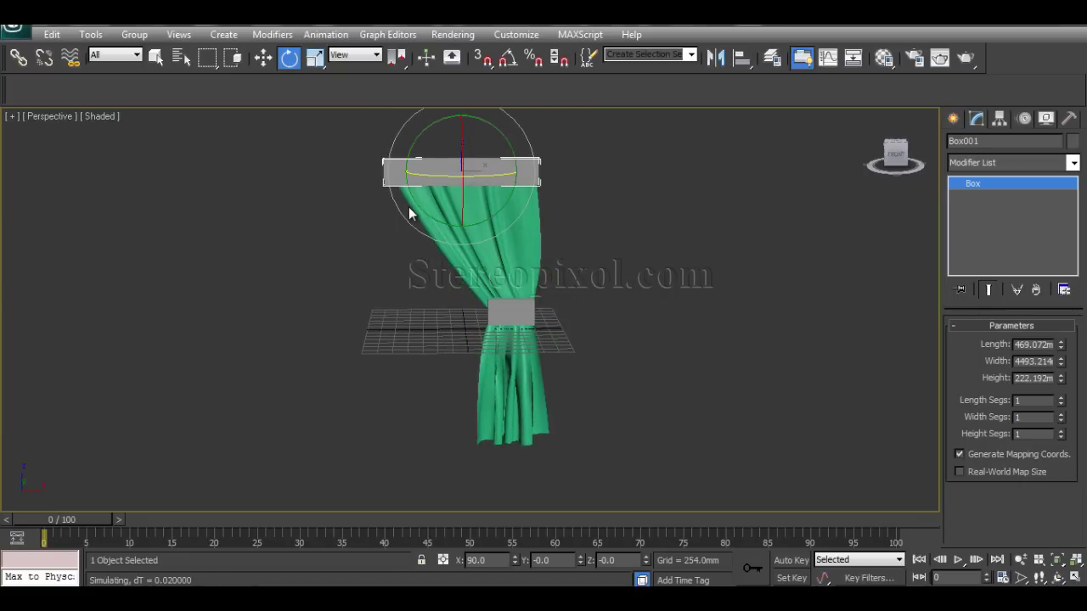
key(r)
drag(396, 174, 409, 173)
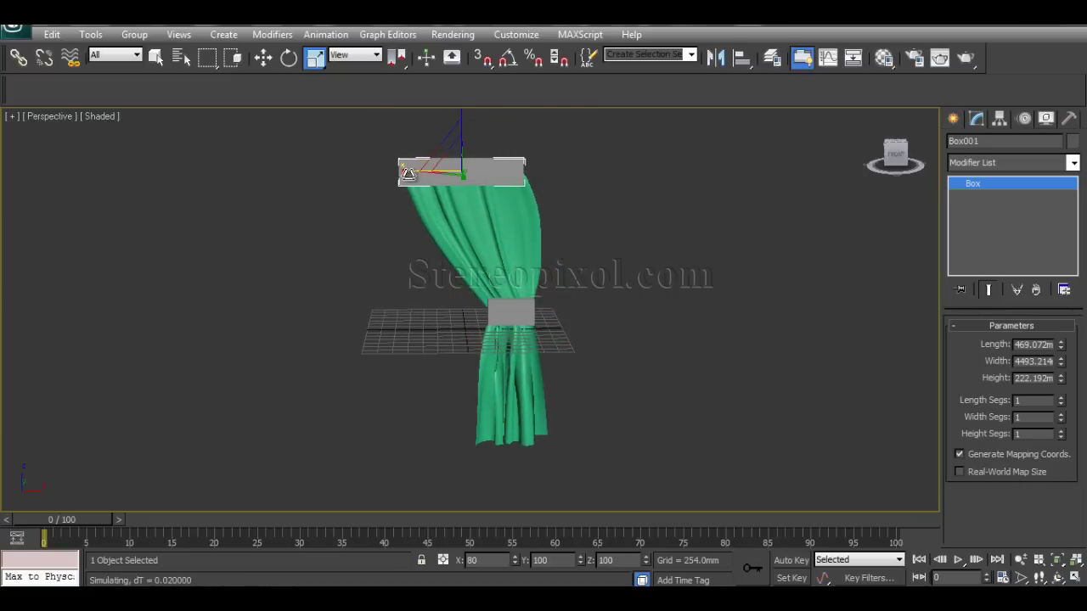
key(q)
key(w)
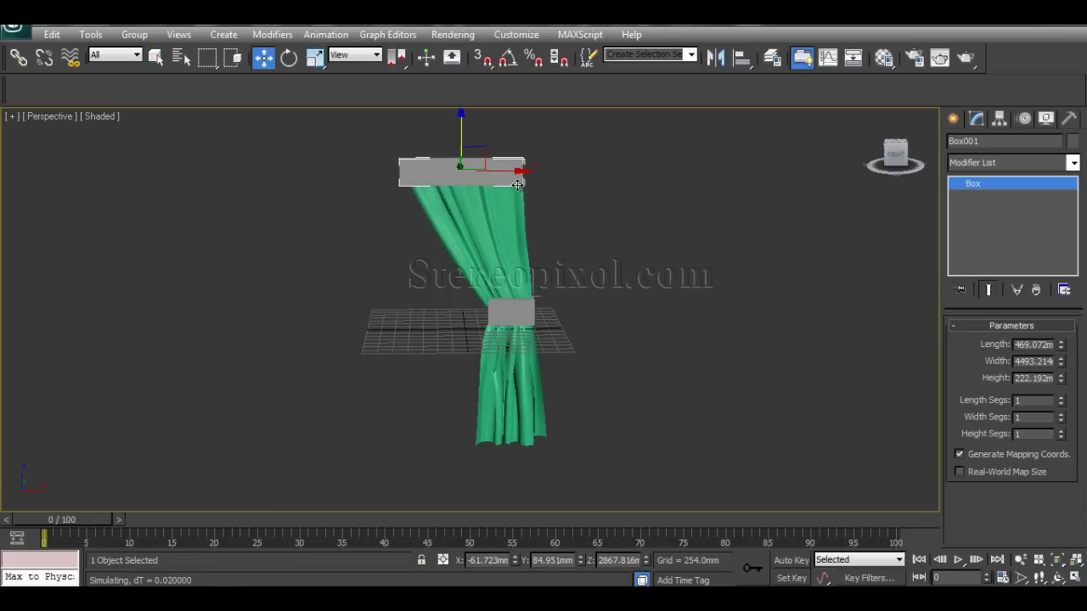
drag(523, 172, 539, 172)
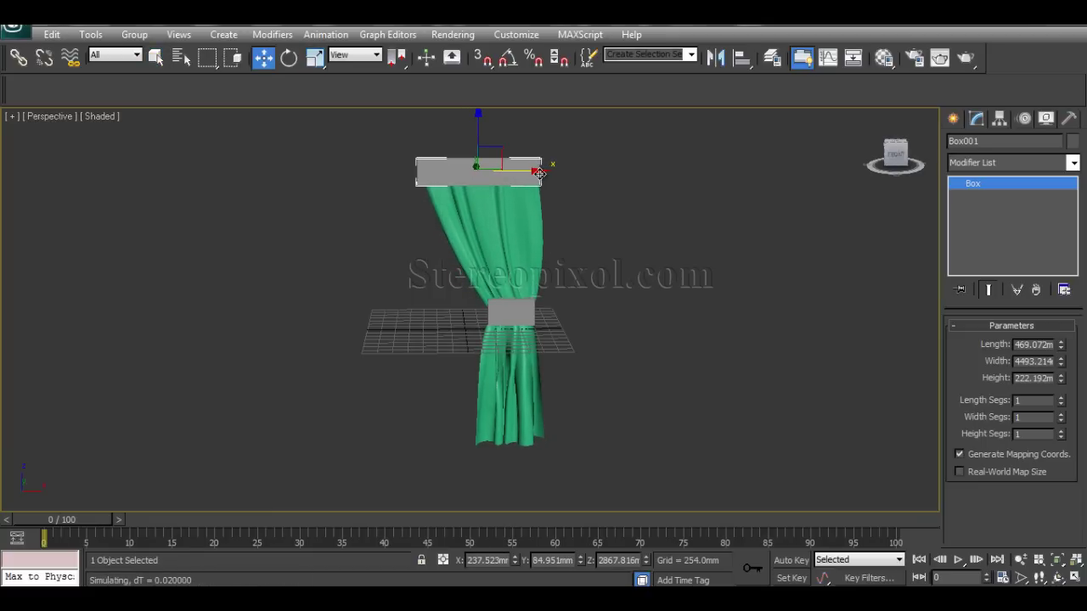
Rescale the tie-back box Box002 narrower so the curtain gathers tighter
click(523, 311)
key(r)
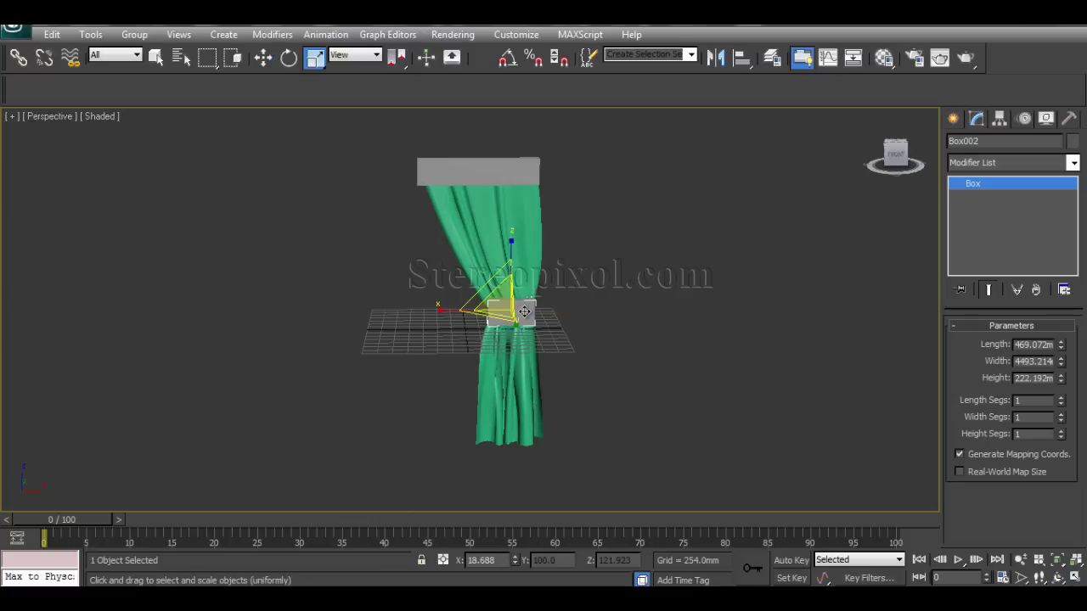
drag(509, 312, 478, 315)
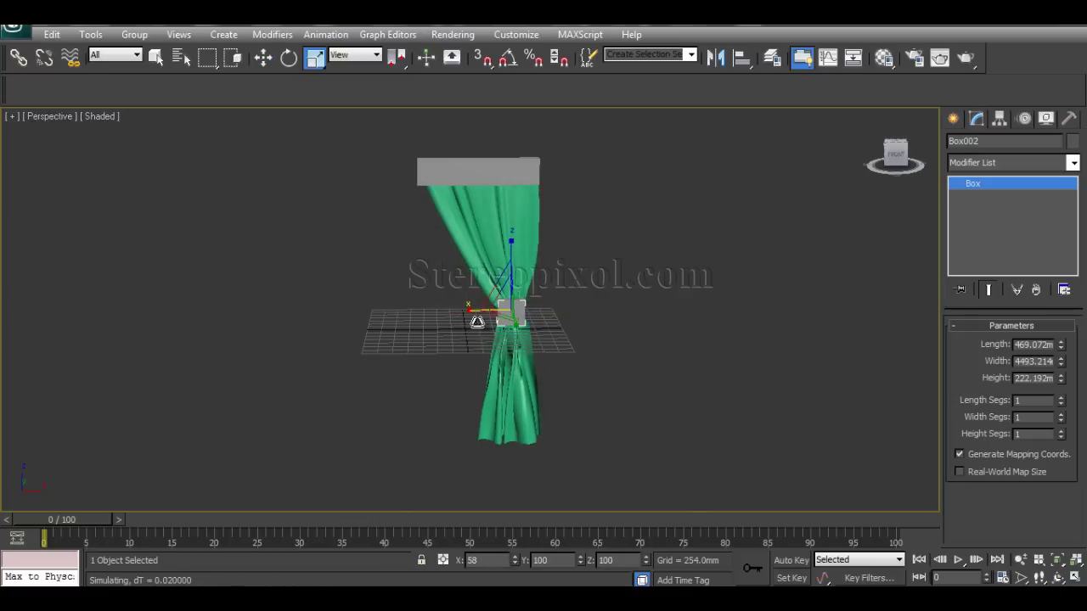
mouse_move(477, 321)
mouse_down()
mouse_move(383, 310)
mouse_move(417, 325)
mouse_move(451, 311)
mouse_move(416, 315)
mouse_move(461, 316)
mouse_up()
drag(486, 319, 499, 164)
click(498, 164)
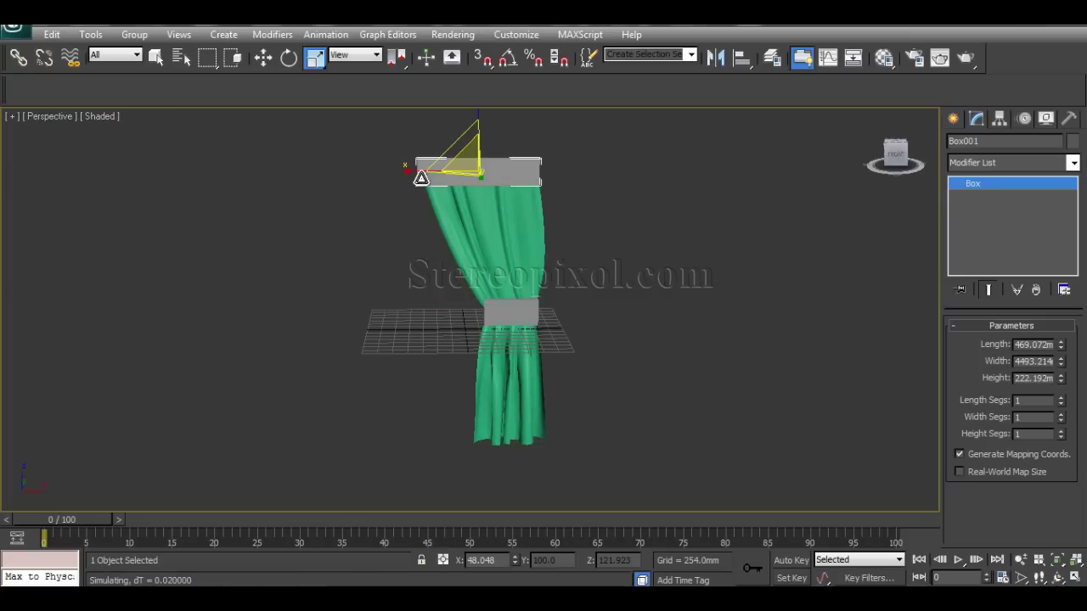
key(w)
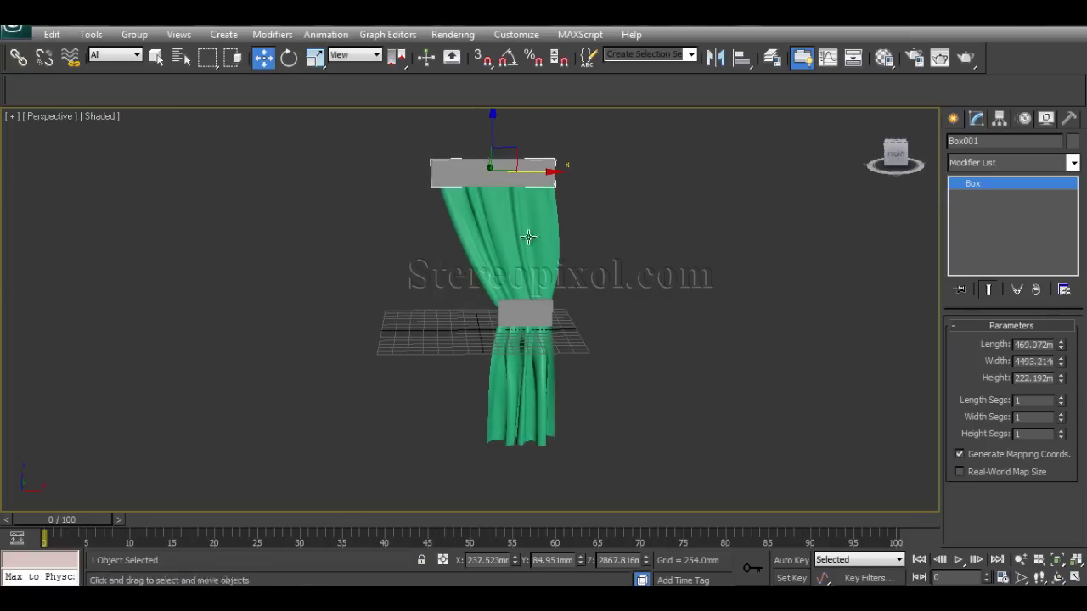
click(510, 237)
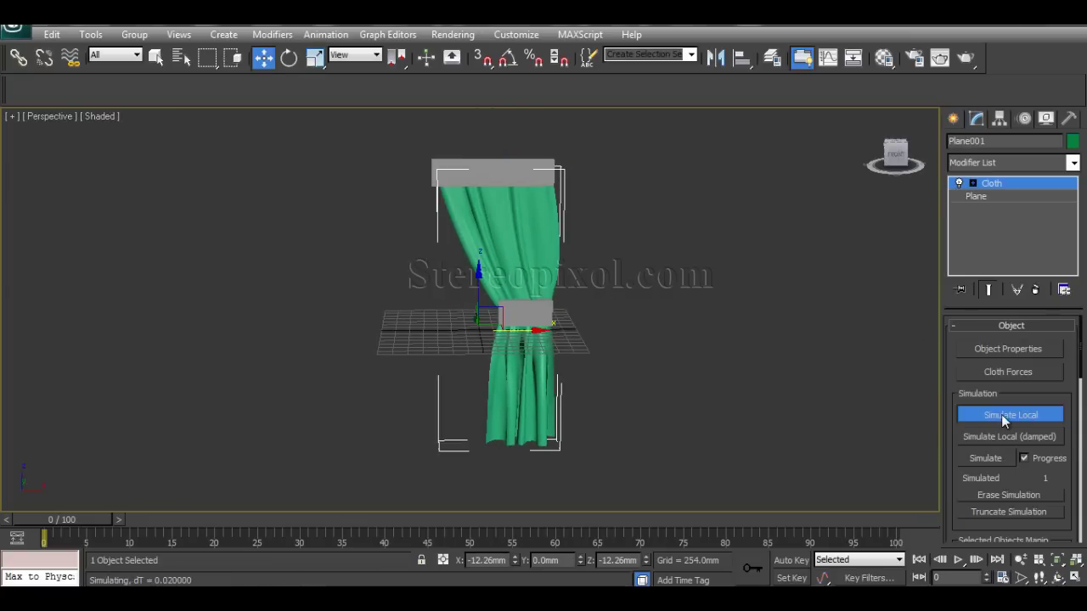
Convert Plane001 to Editable Poly and Shift-drag a copy, Plane002, to the left
right_click(528, 230)
mouse_move(633, 372)
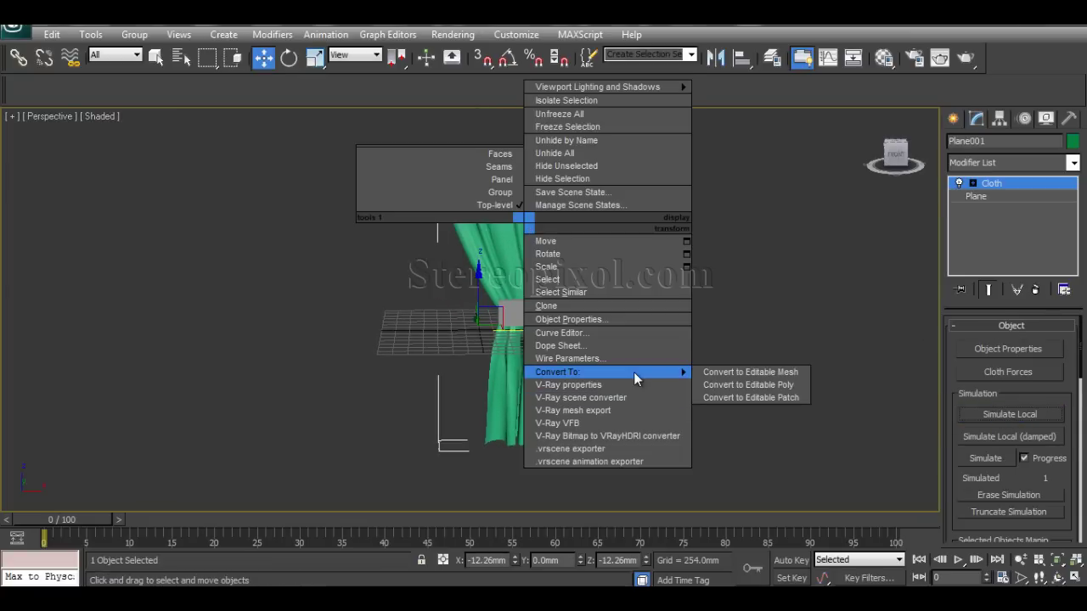
click(737, 386)
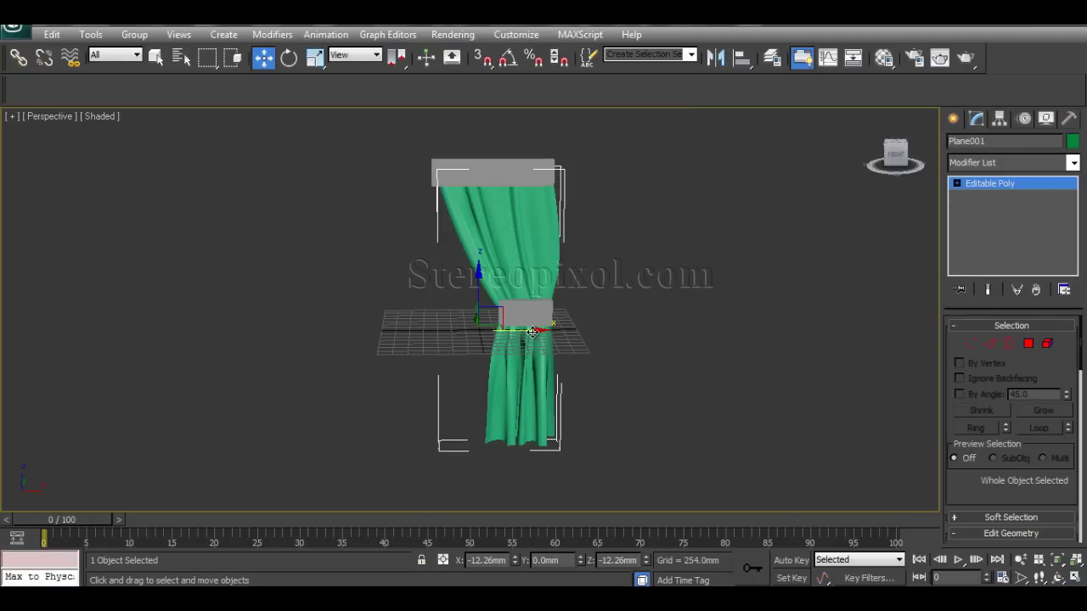
shift+drag(532, 332, 358, 332)
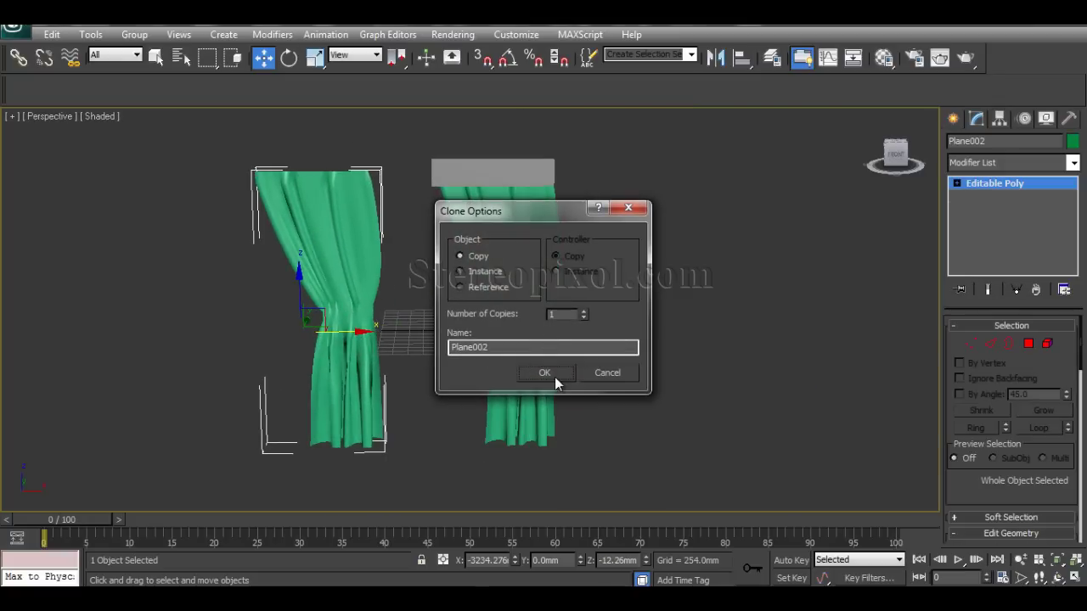
Mirror the copied curtain on X so the two curtains face each other
click(554, 377)
click(718, 60)
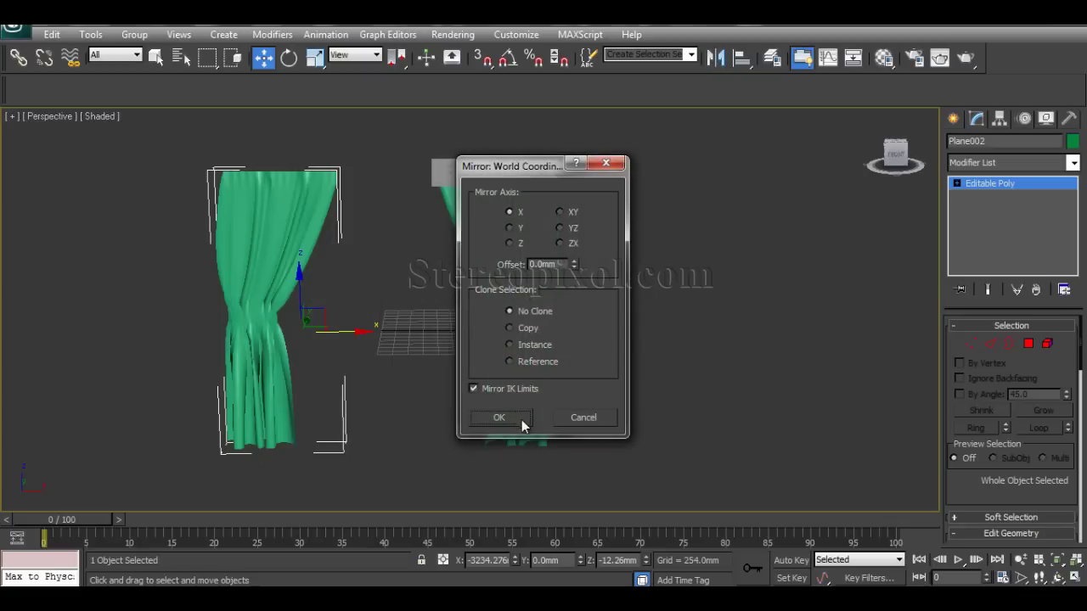
click(515, 418)
middle_drag(387, 280, 436, 283)
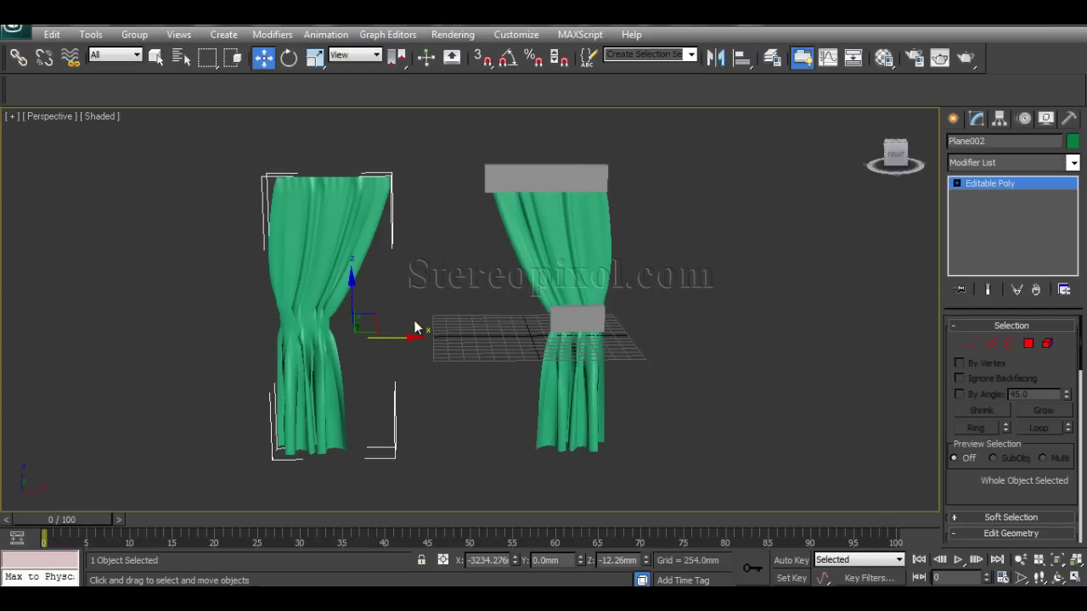
Slide Box001 off the curtain and delete the tie-back boxes on both curtains
click(546, 173)
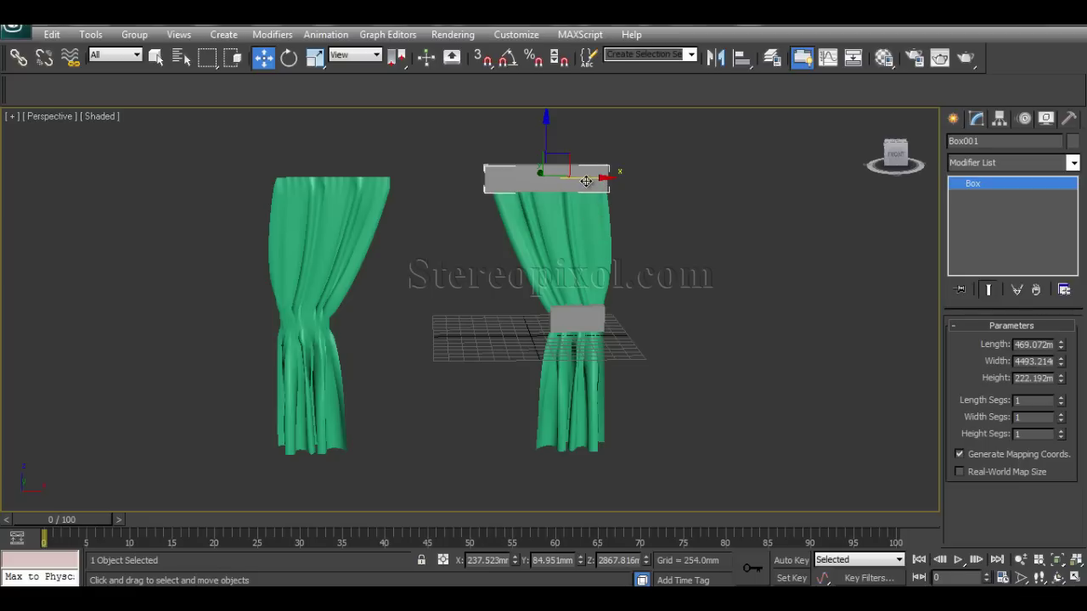
drag(603, 177, 744, 194)
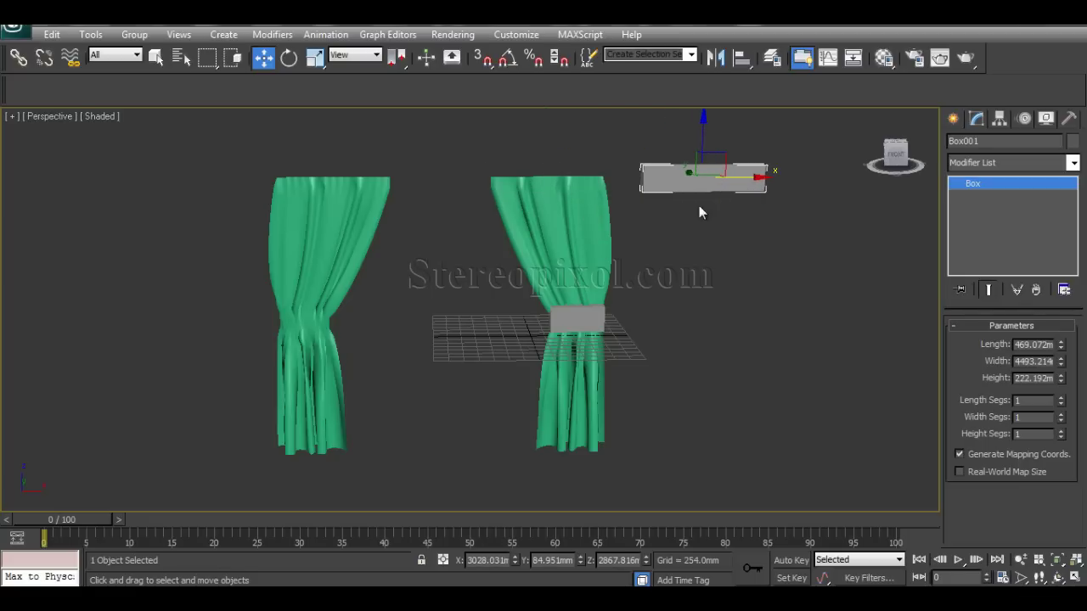
click(588, 325)
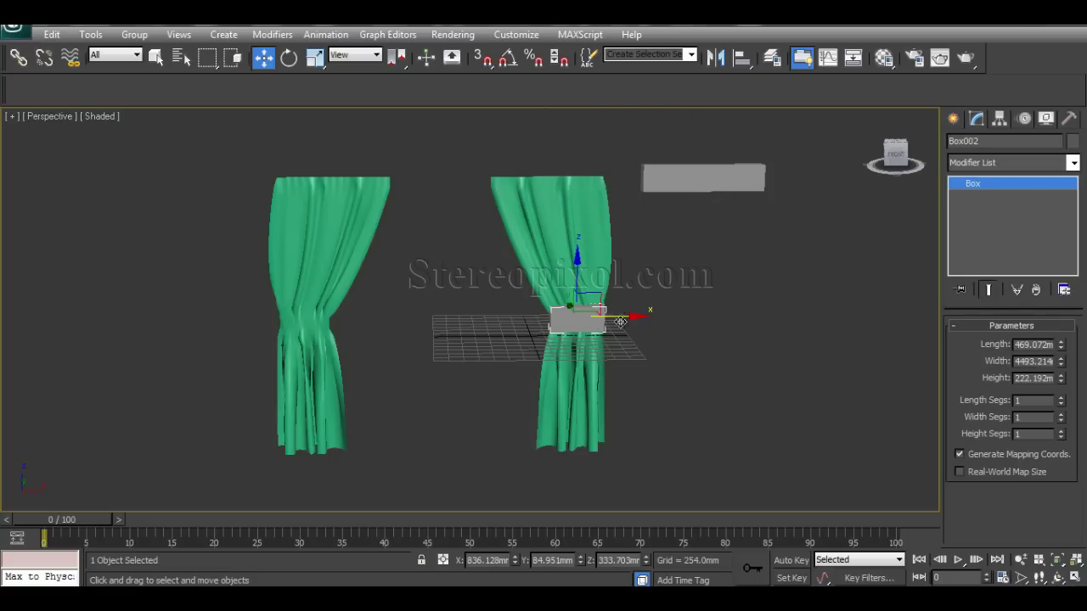
shift+drag(624, 316, 353, 299)
click(546, 372)
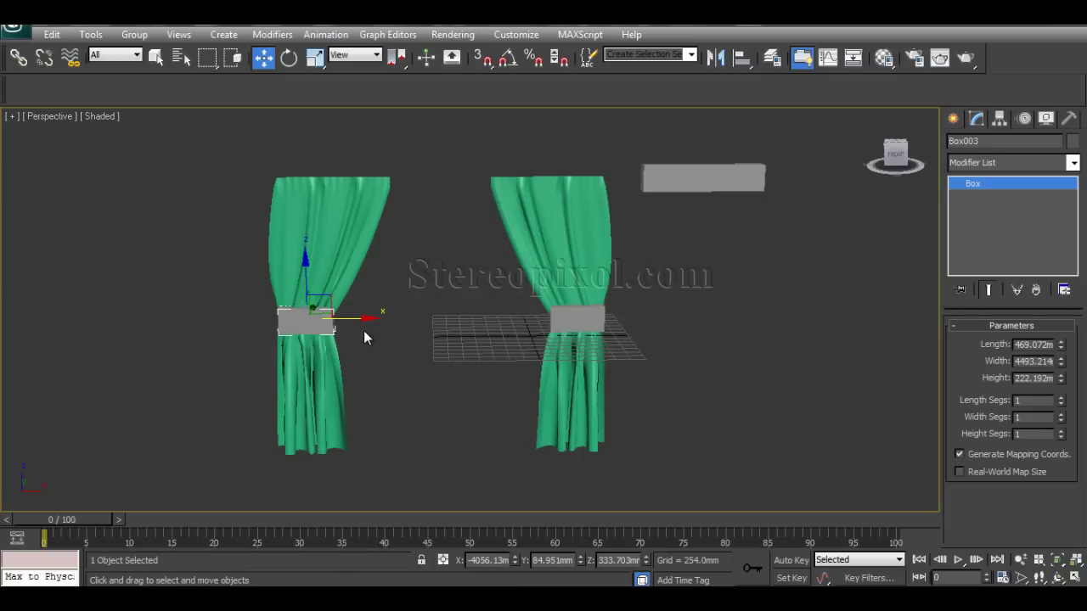
key(Delete)
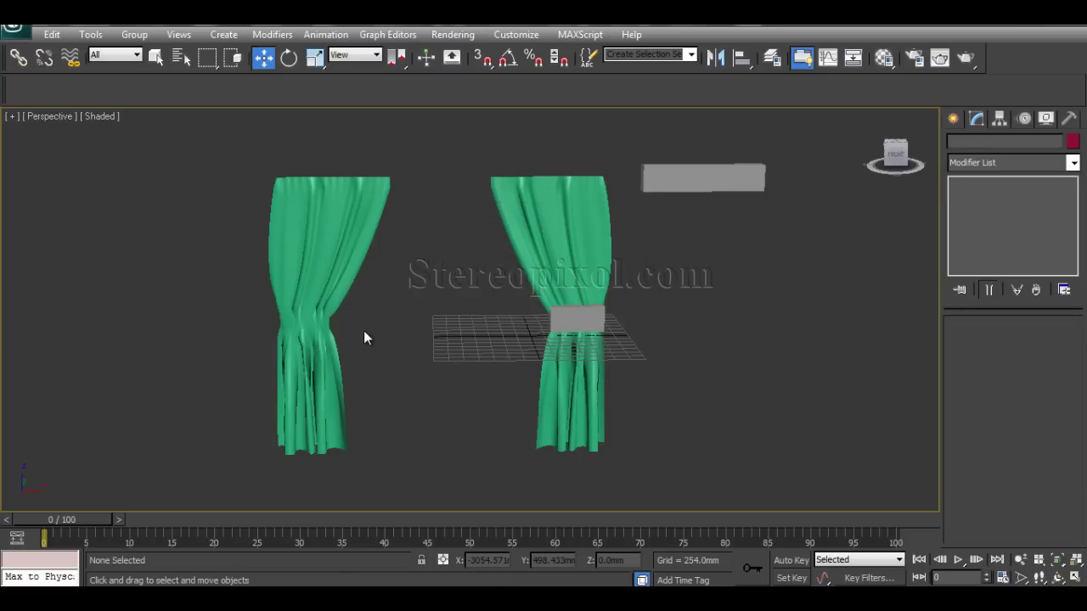
click(600, 314)
key(Delete)
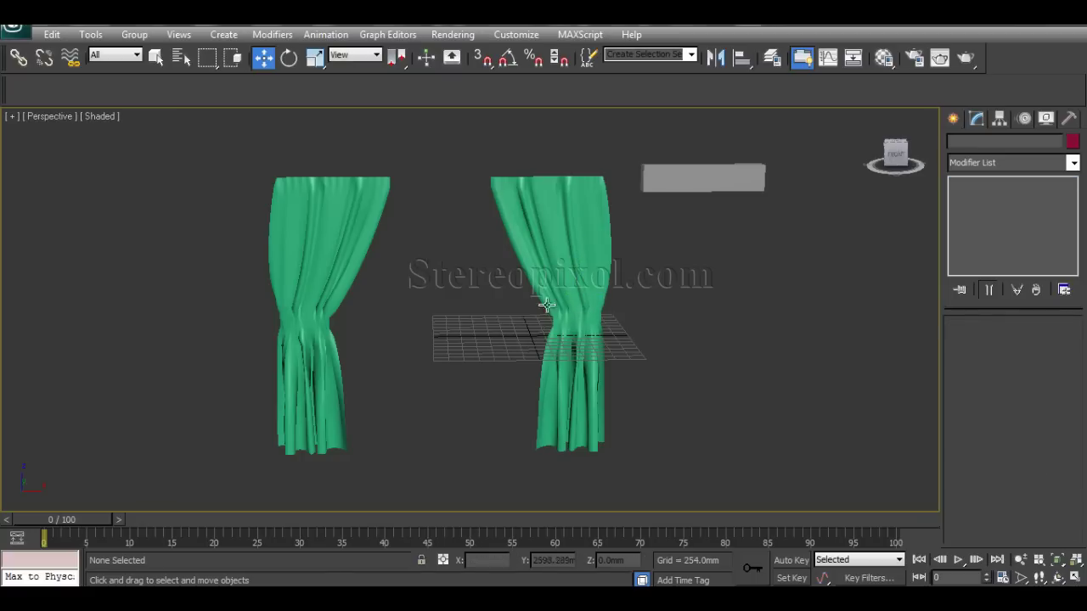
alt+middle_drag(451, 365, 592, 351)
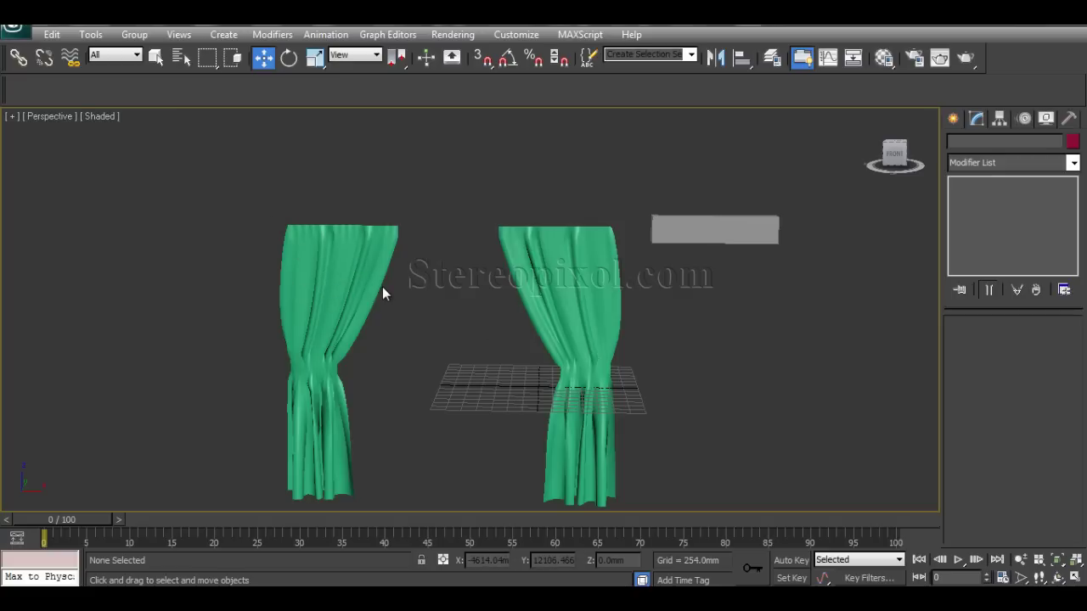
key(alt+w)
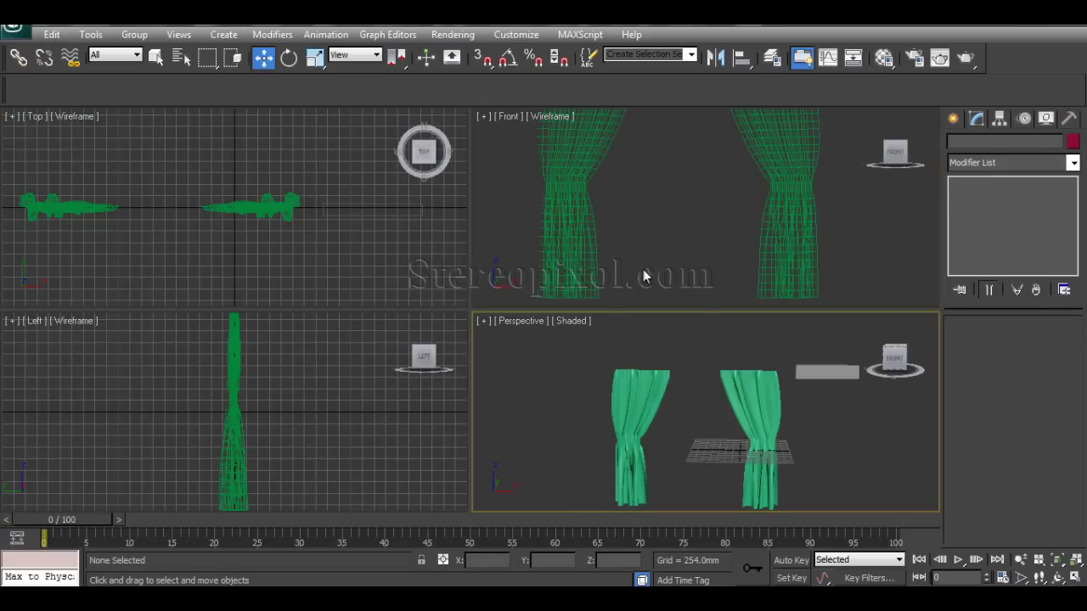
Delete the old plane and draw a wide new plane above both curtains in the Front view
middle_drag(733, 365, 674, 368)
click(688, 262)
key(alt+w)
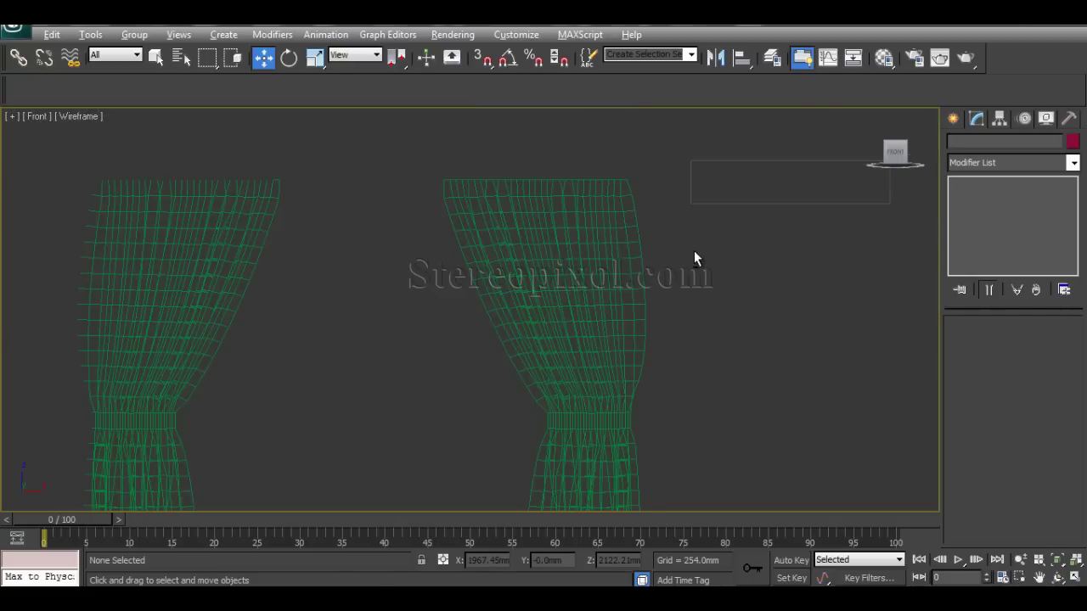
click(756, 230)
key(Delete)
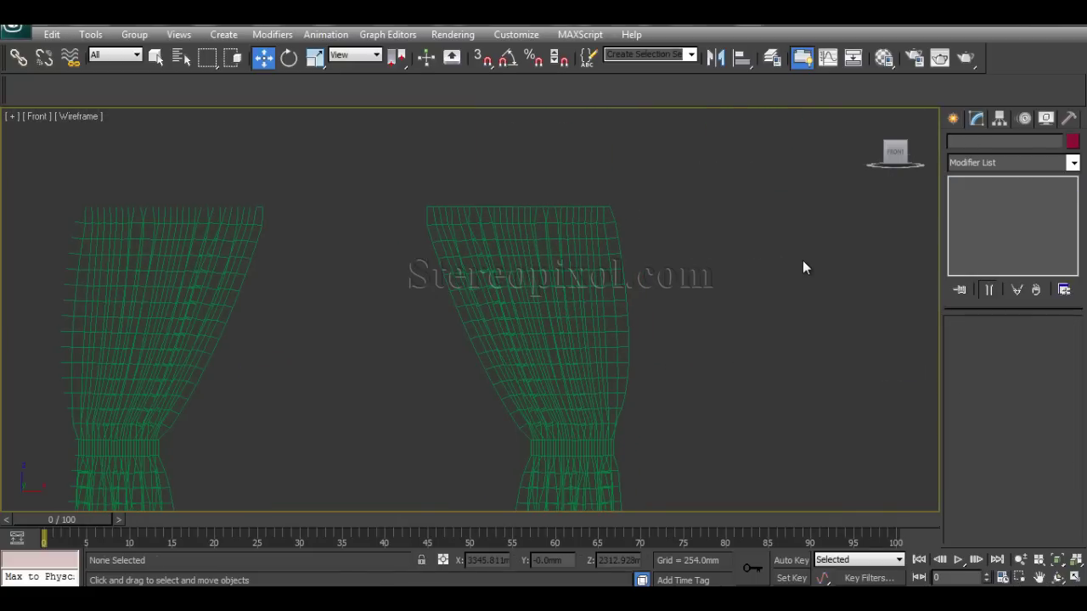
click(955, 119)
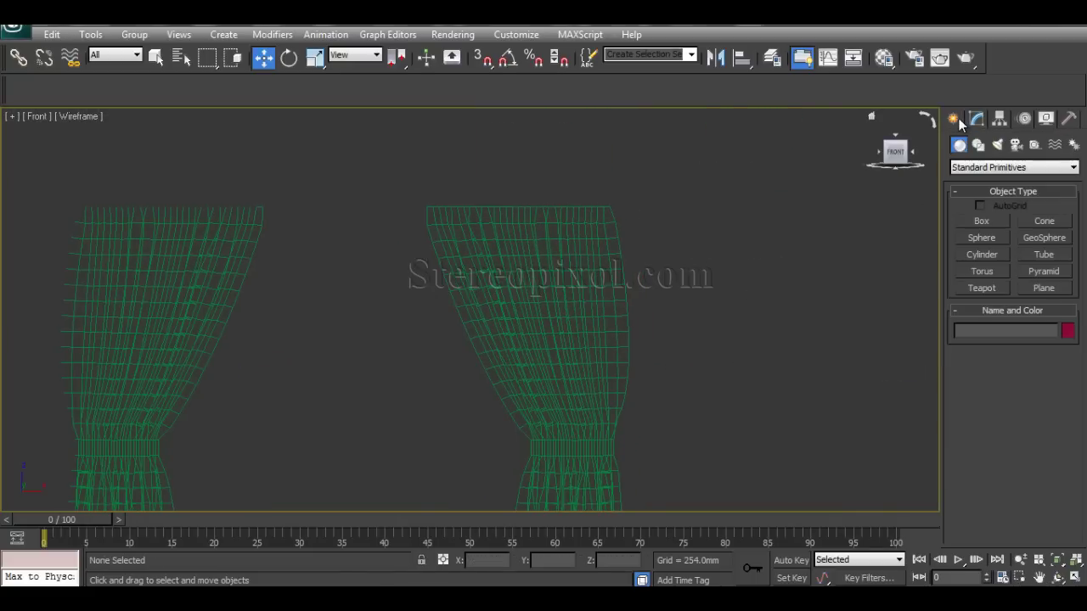
click(1041, 288)
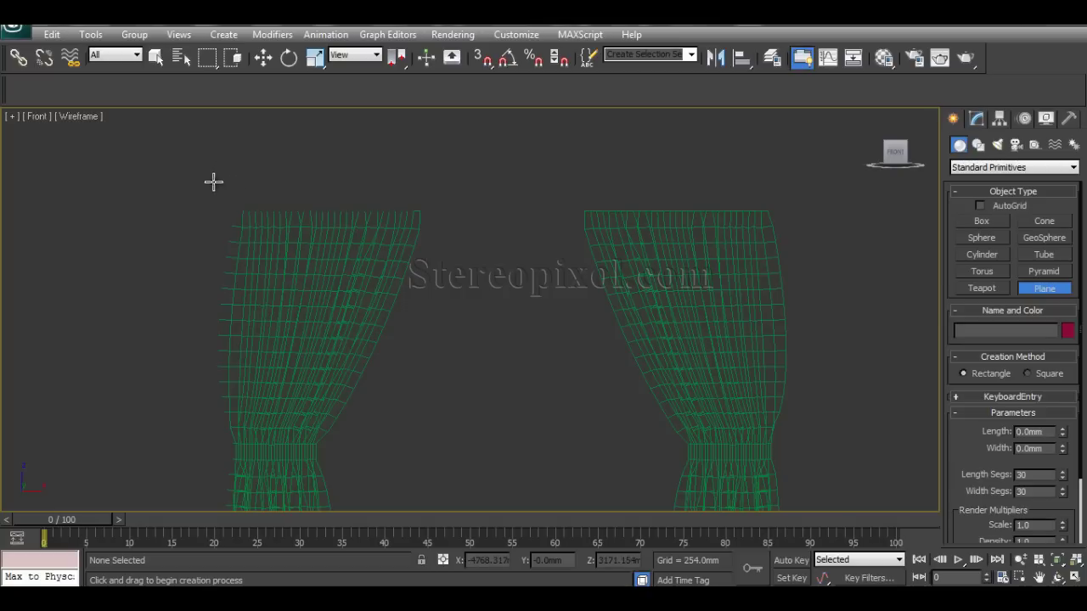
click(175, 182)
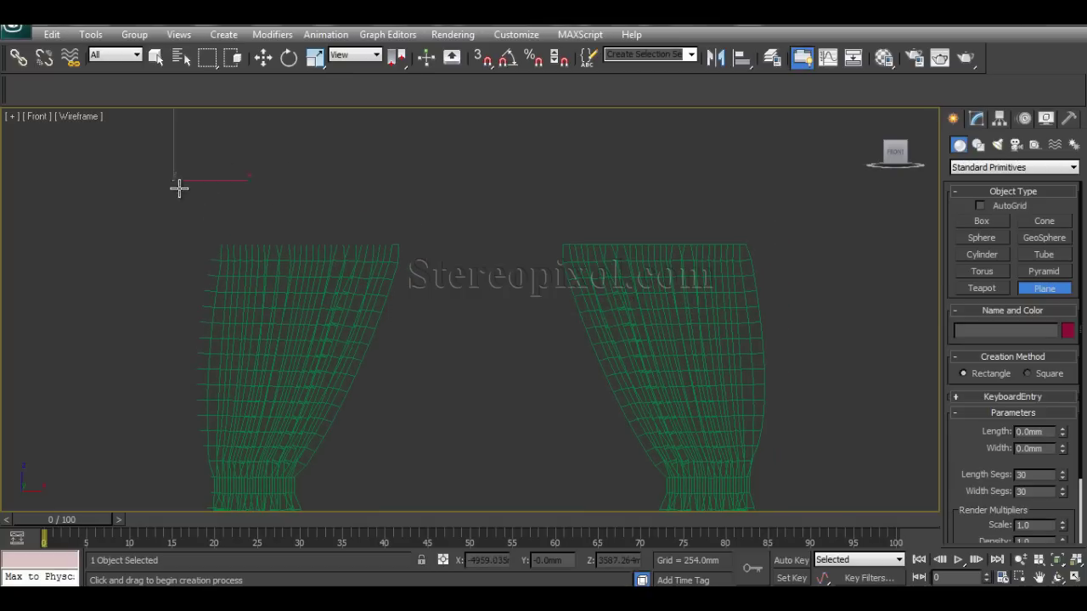
drag(179, 187, 767, 238)
key(w)
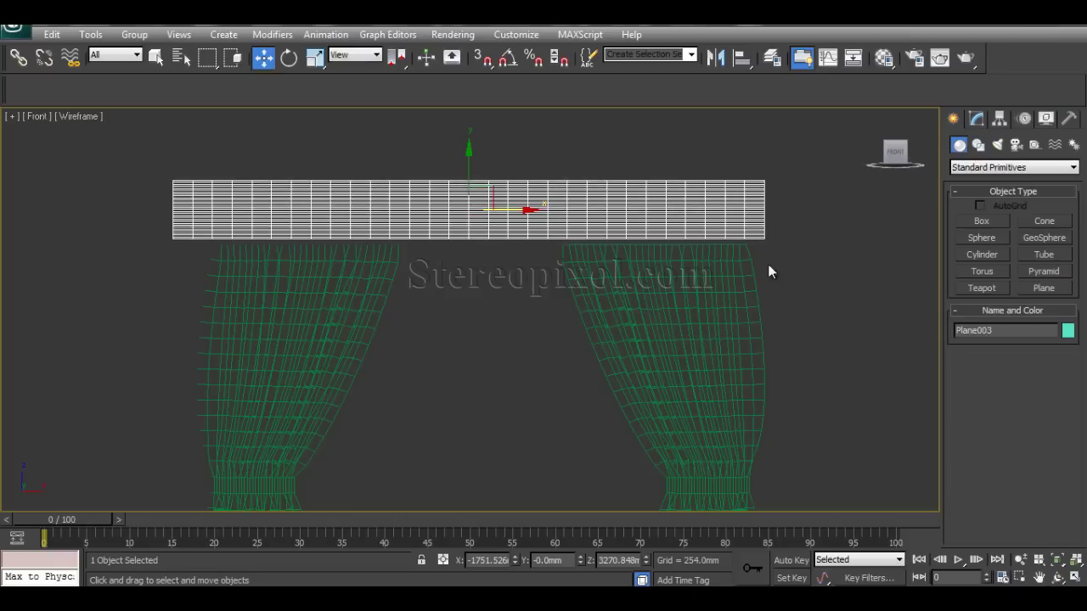
Give the new plane 20 length and 40 width segments and lower it slightly
click(977, 117)
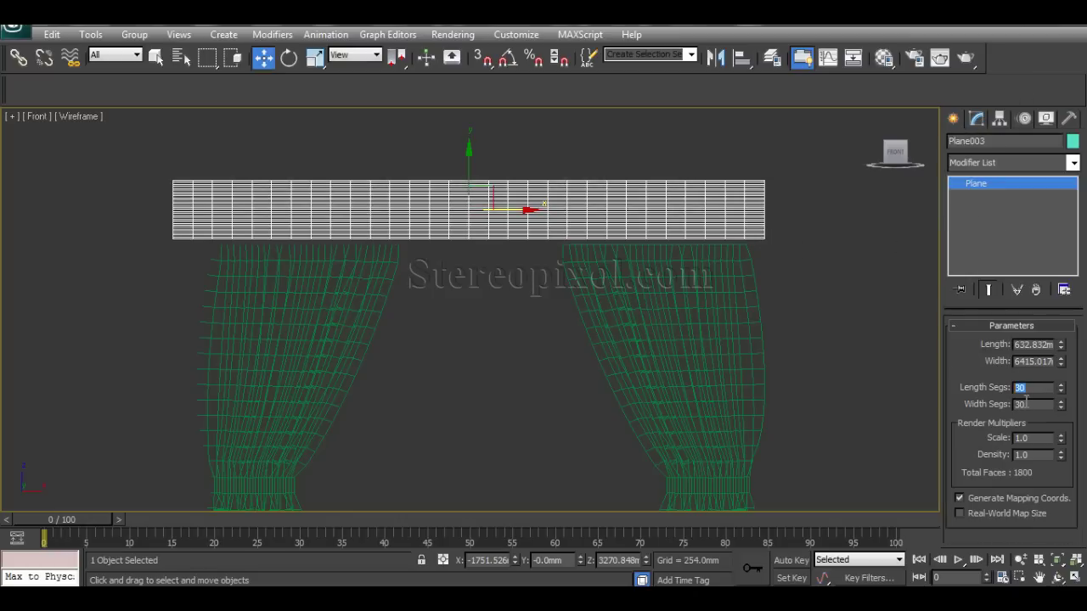
text(20)
key(Return)
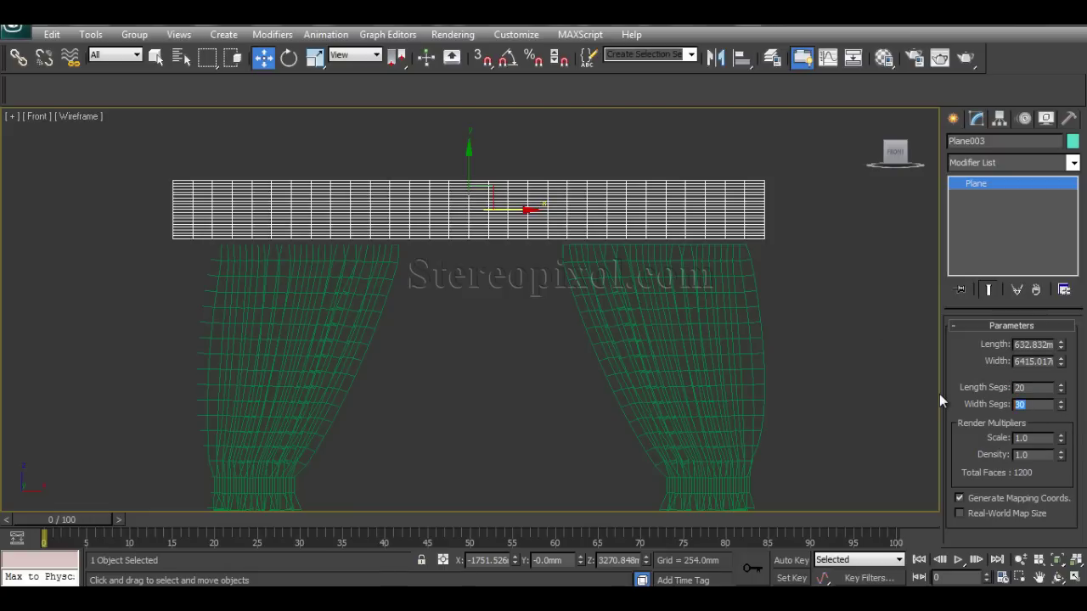
text(40)
key(Return)
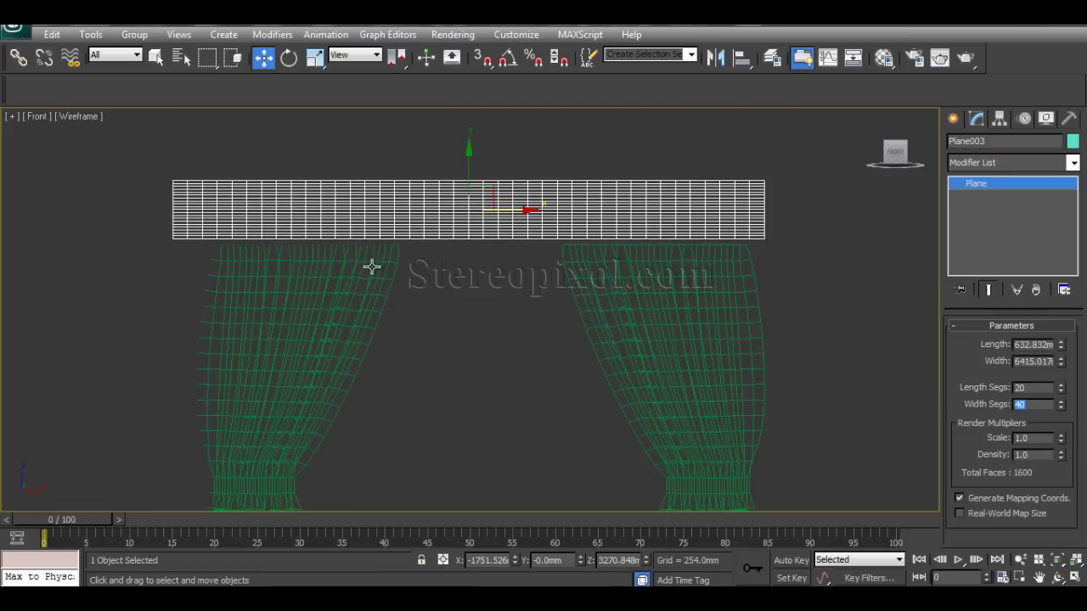
mouse_move(469, 157)
mouse_down()
mouse_move(473, 167)
mouse_move(484, 149)
mouse_up()
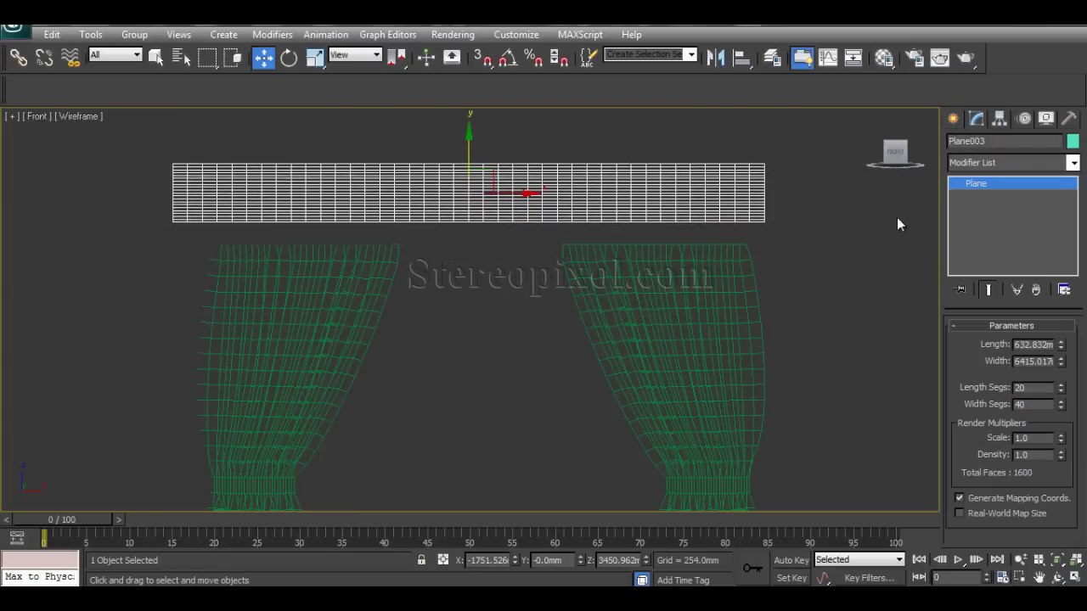
click(1026, 165)
Add a Cloth modifier to Plane003 and mark it as cloth with the Silk fabric preset
key(c)
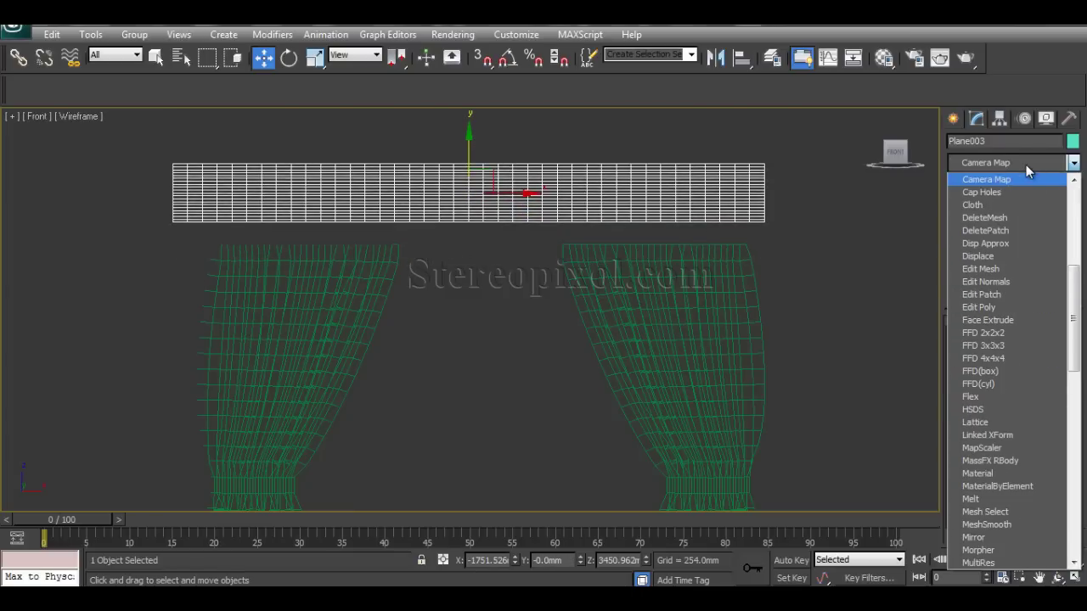
click(997, 205)
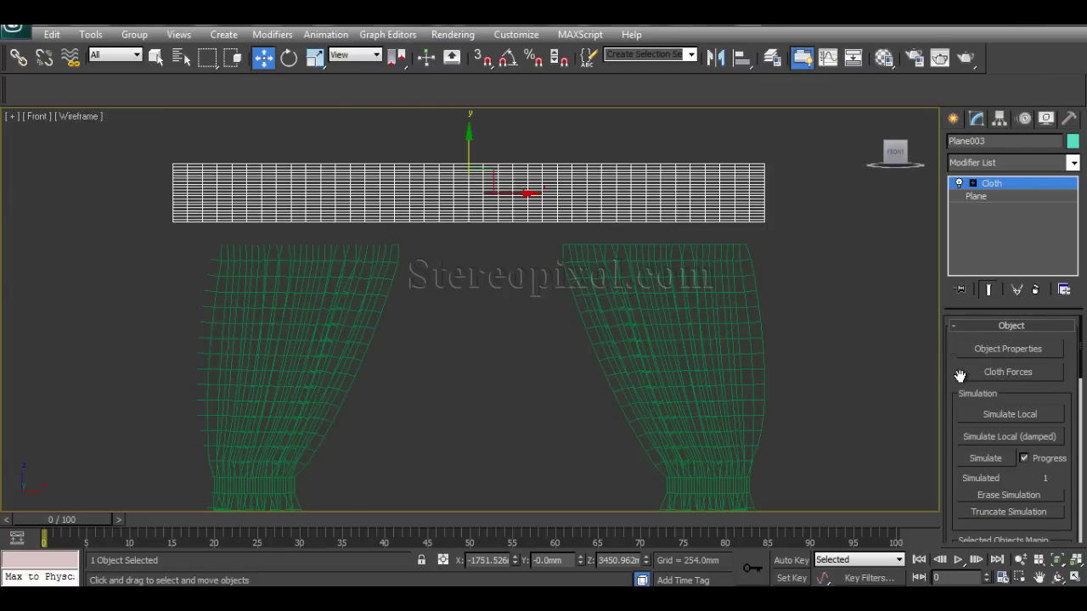
scroll(958, 374, down, 1)
click(1015, 330)
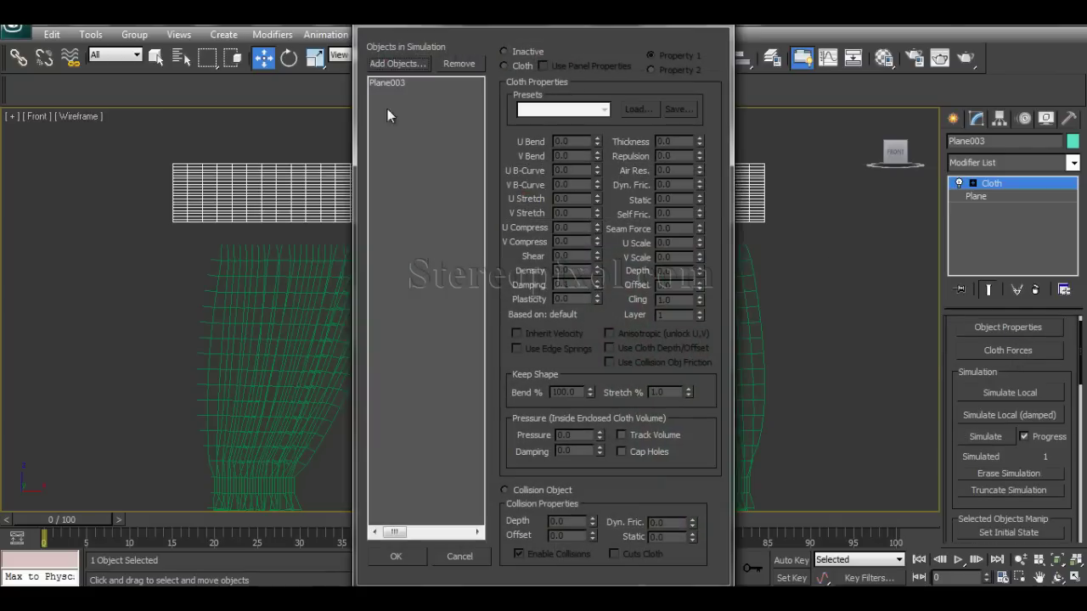
click(395, 84)
click(519, 67)
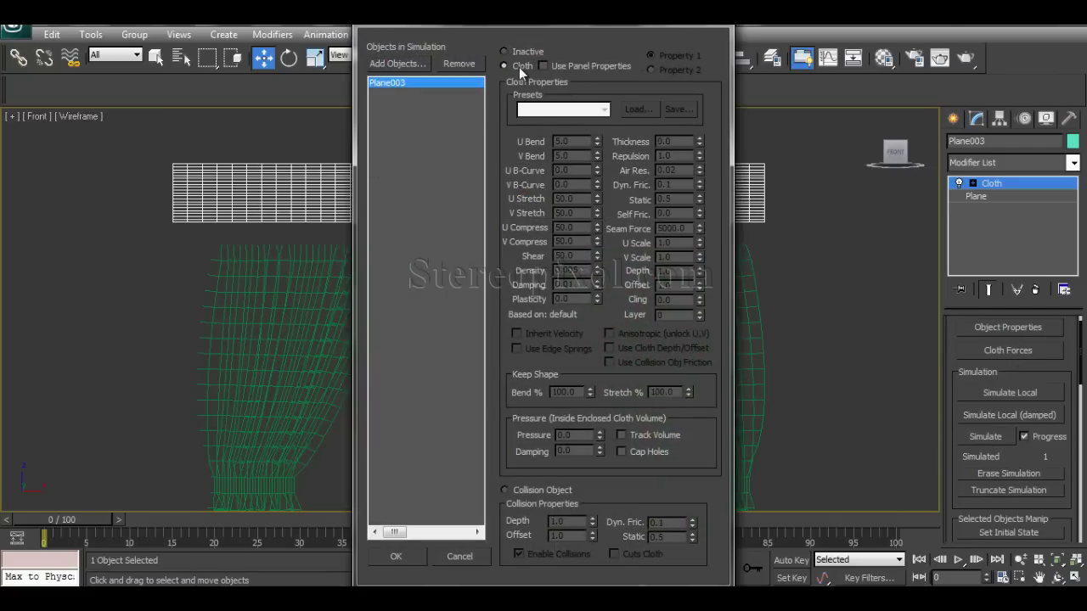
click(549, 111)
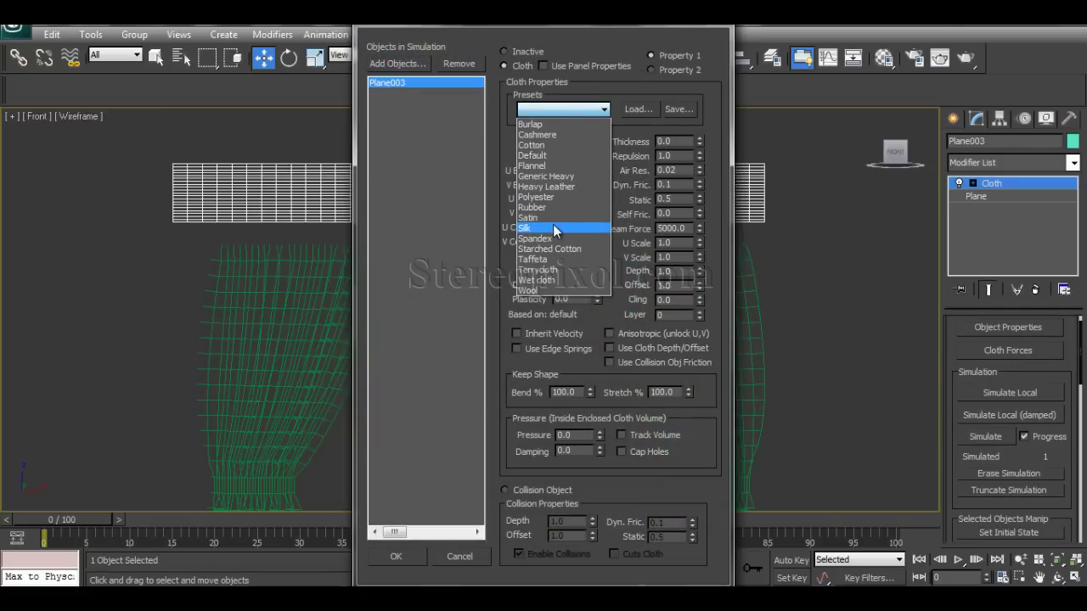
click(552, 217)
click(540, 111)
click(528, 219)
click(423, 556)
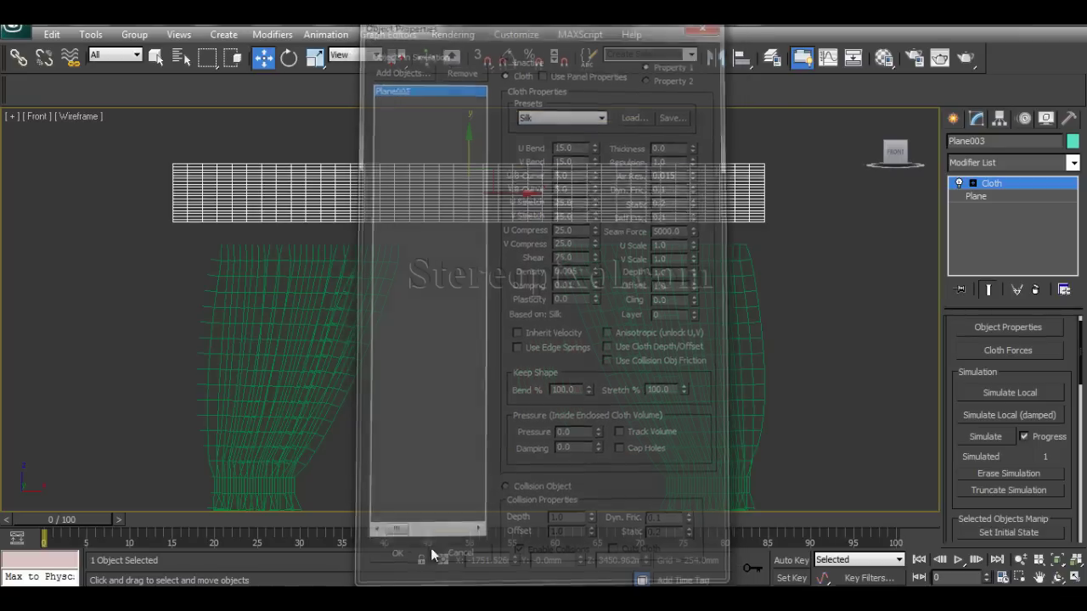
middle_drag(496, 278, 500, 306)
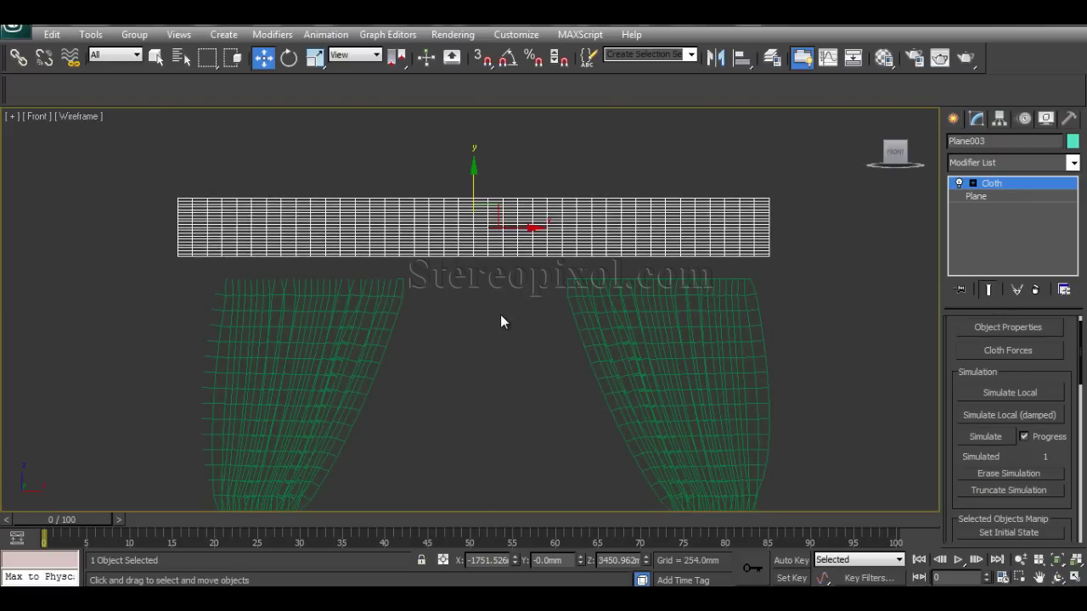
Draw a small upright box at the valance's left end
click(952, 119)
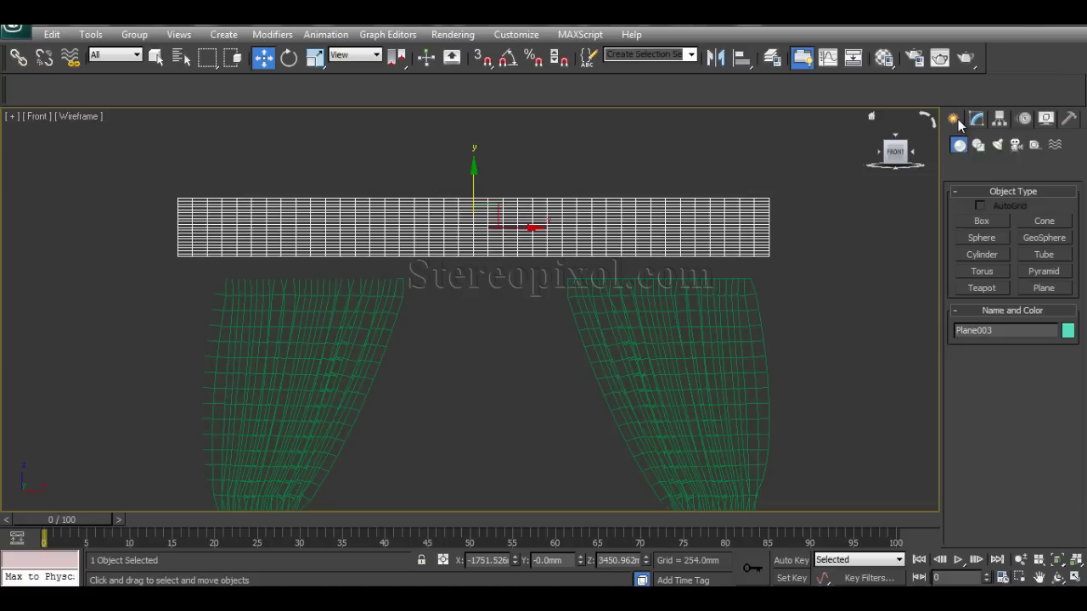
click(981, 222)
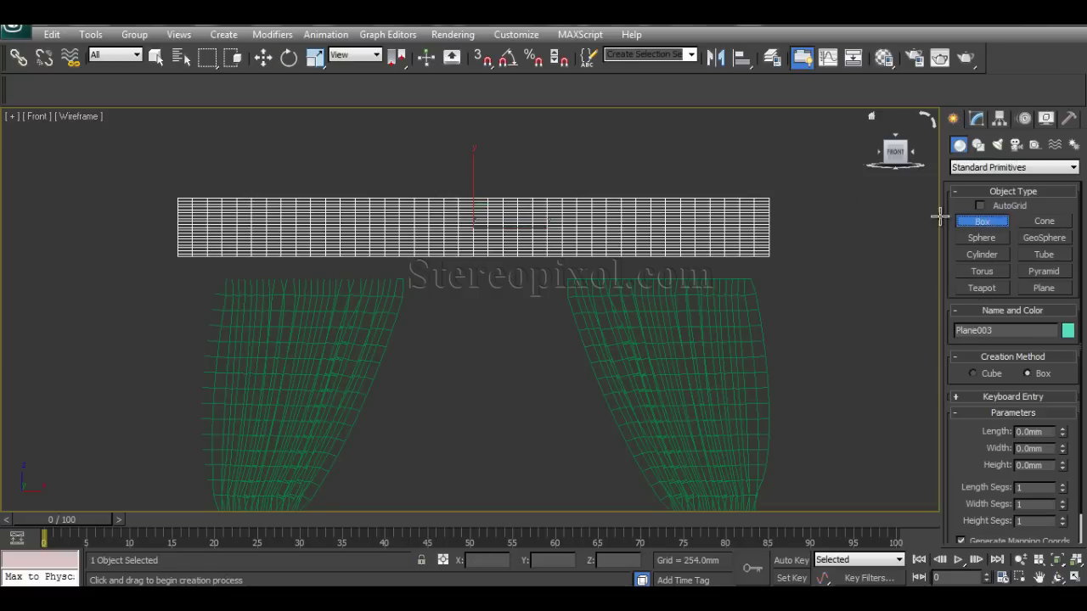
drag(164, 194, 185, 260)
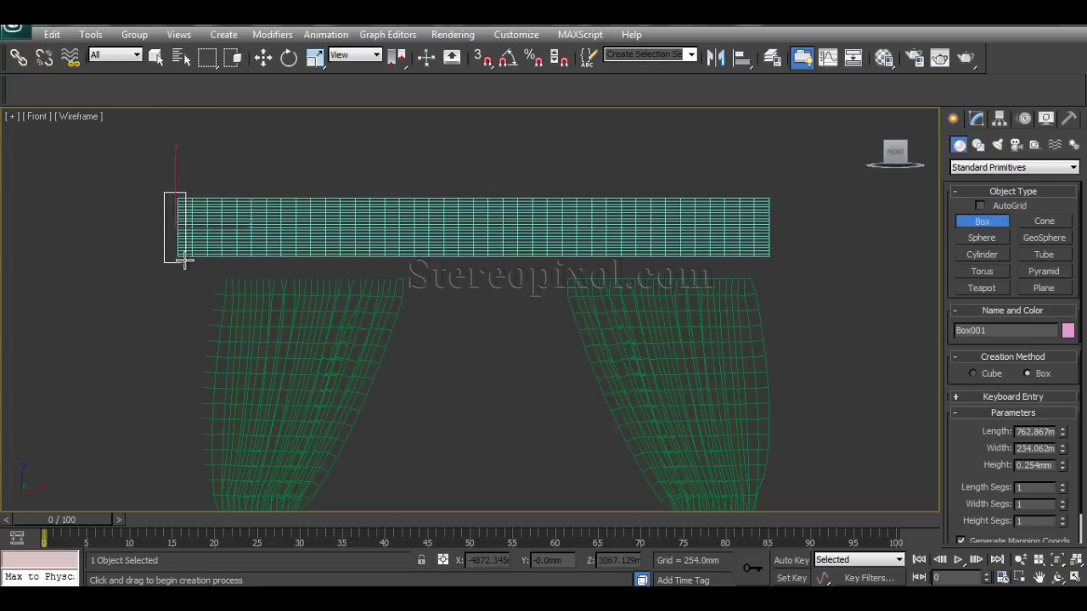
click(188, 239)
key(w)
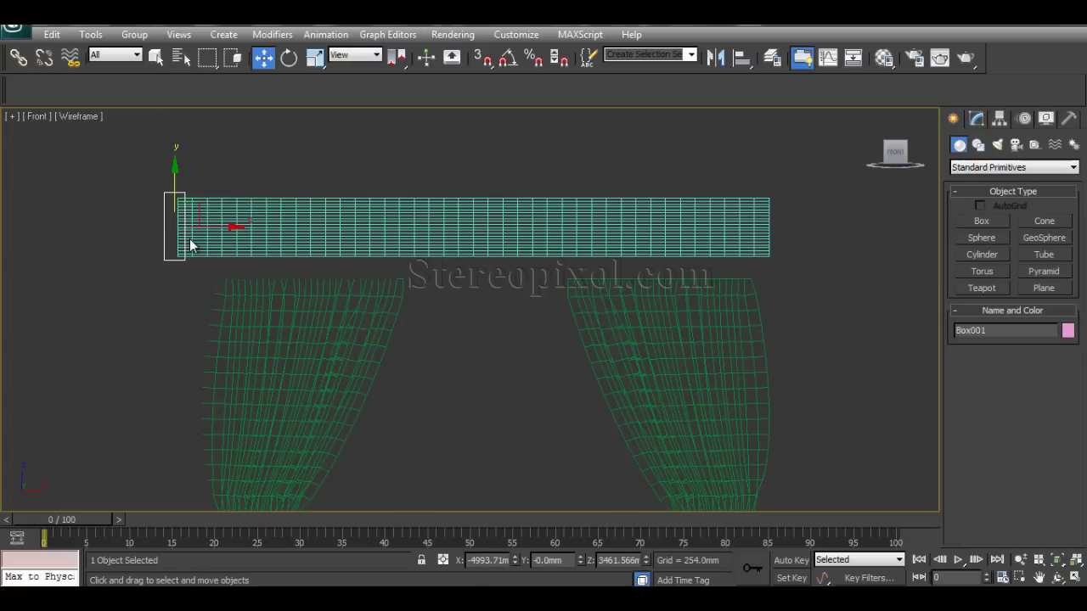
key(alt+w)
key(alt+w)
Move the box in depth to line up with the valance, then exit isolation mode
alt+middle_drag(388, 393, 348, 446)
drag(351, 435, 324, 435)
alt+middle_drag(406, 420, 313, 279)
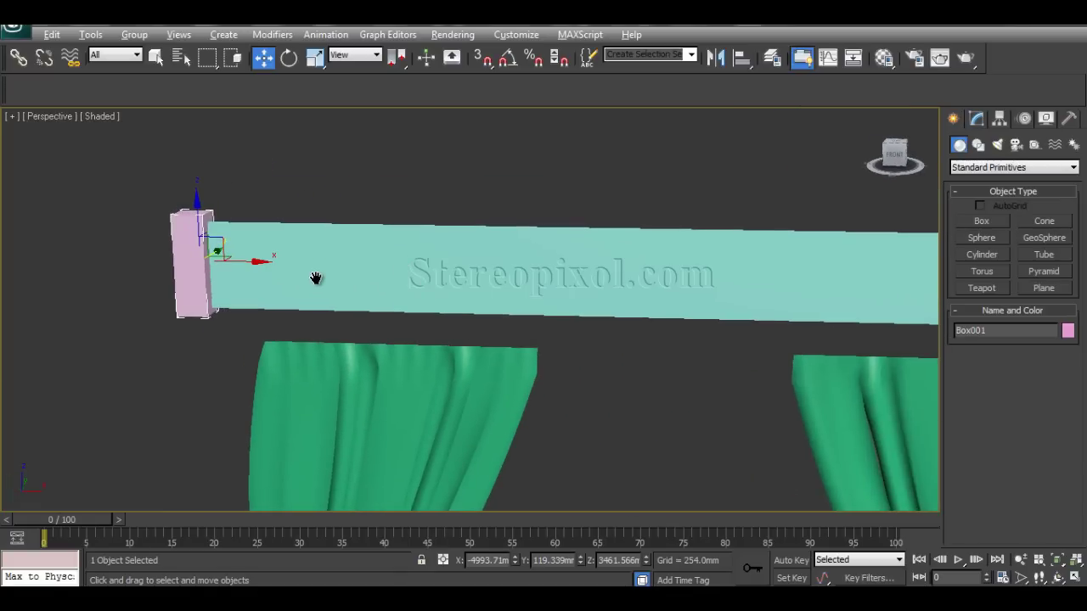
key(alt+q)
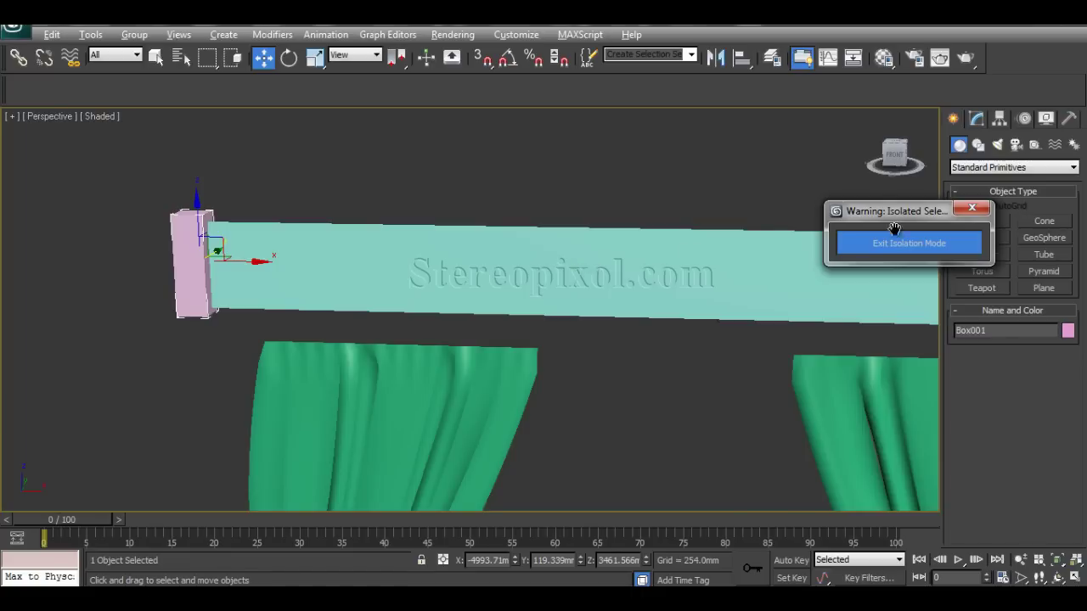
key(alt+w)
click(909, 243)
click(712, 219)
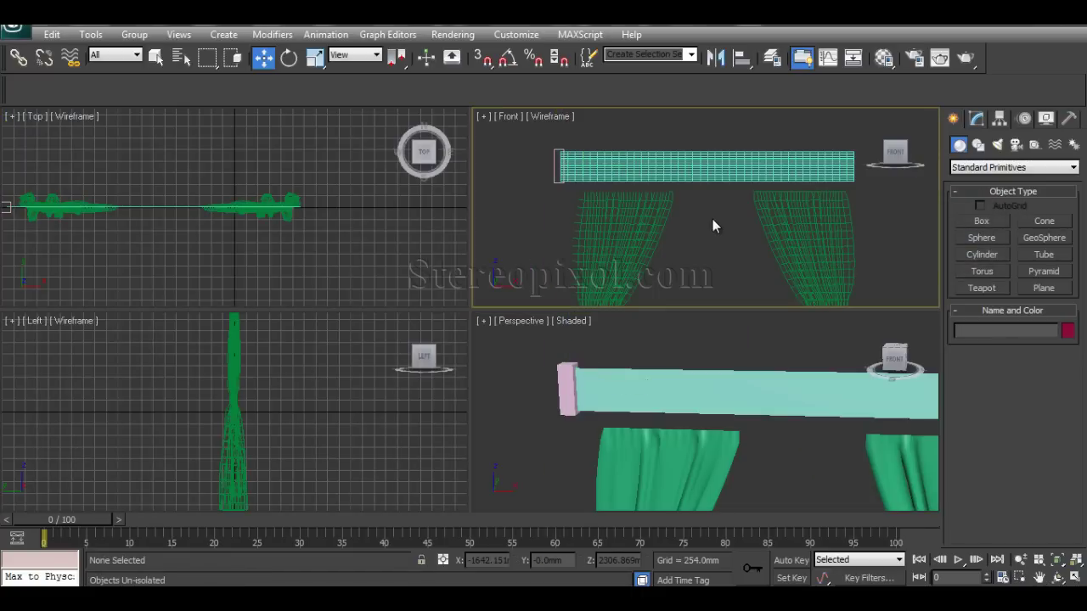
Clone the box 4 times along the valance, plus one more copy at the right end
right_click(713, 219)
key(alt+w)
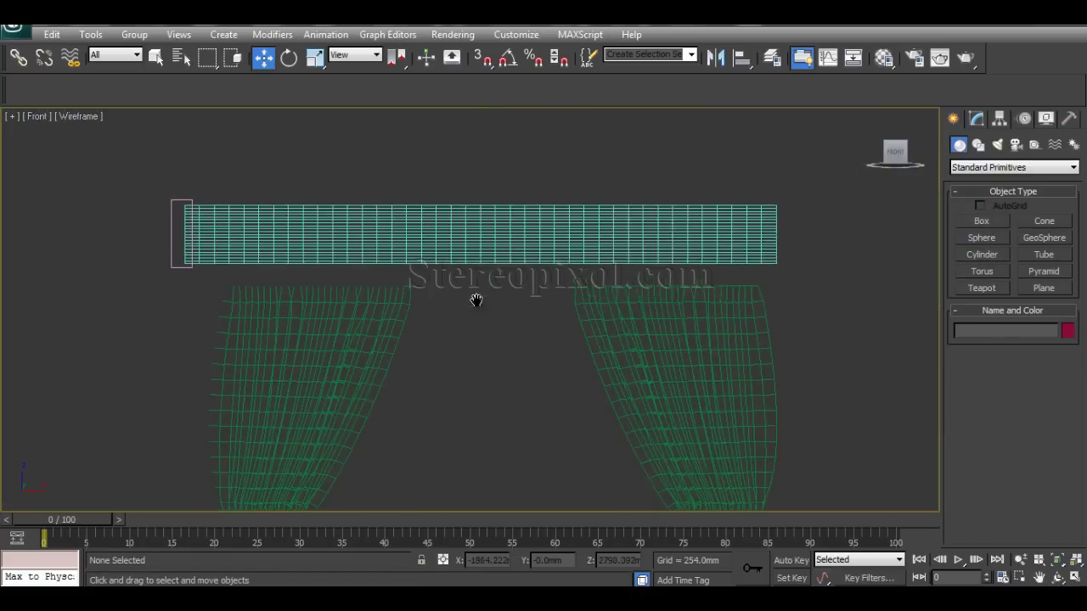
click(188, 225)
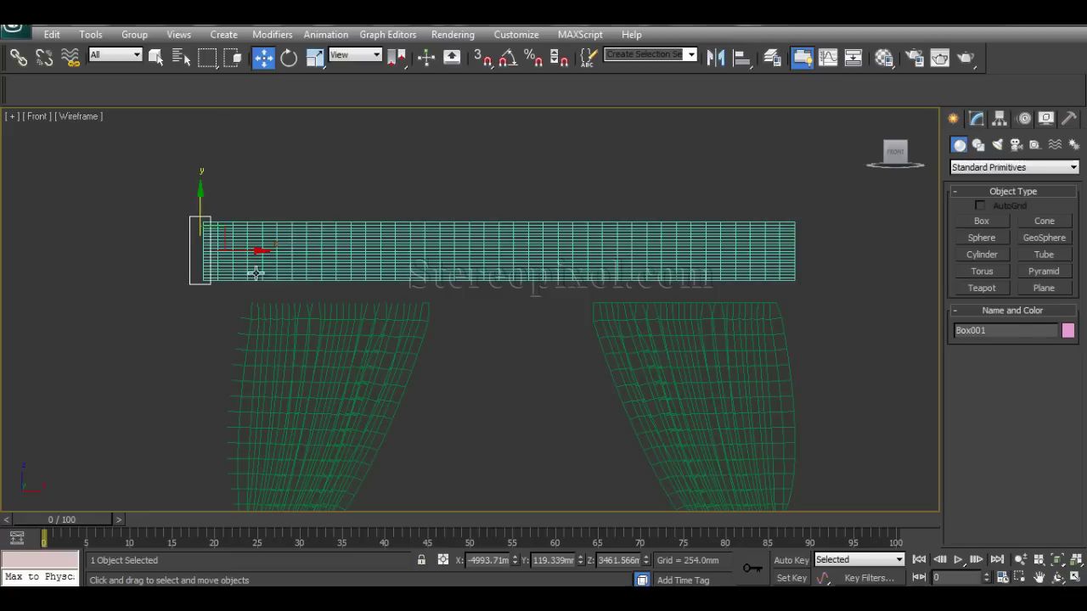
shift+drag(257, 252, 377, 257)
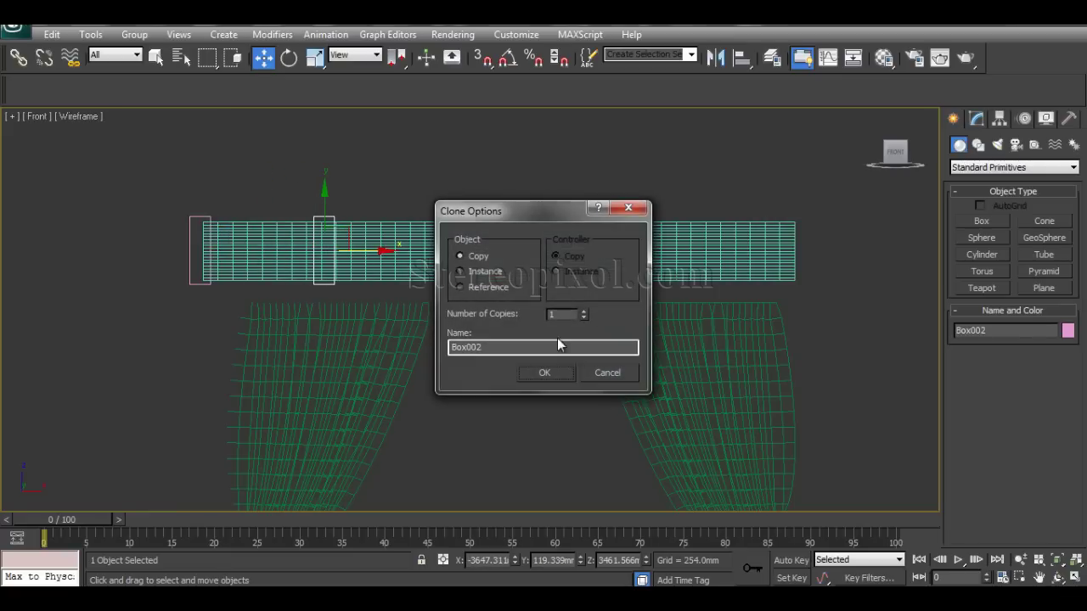
click(583, 311)
click(584, 311)
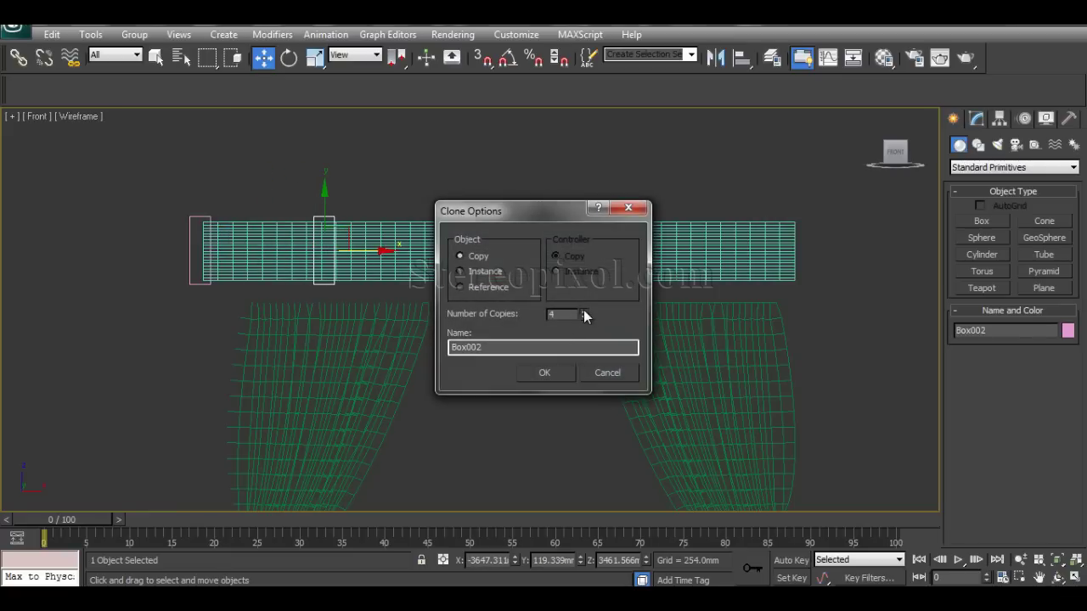
click(544, 373)
shift+drag(746, 252, 847, 262)
click(539, 373)
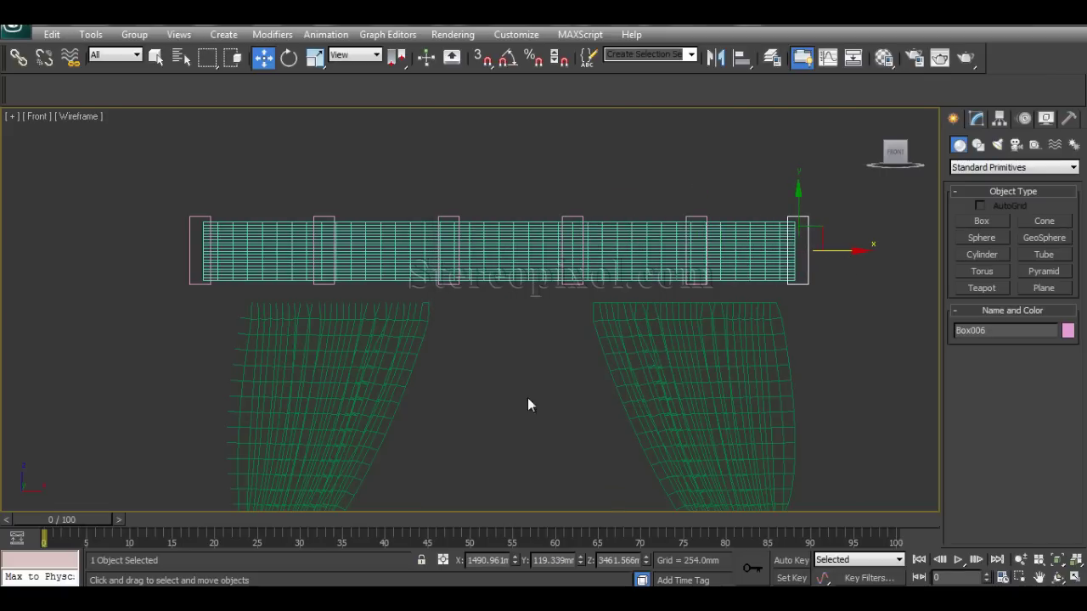
click(454, 281)
click(507, 322)
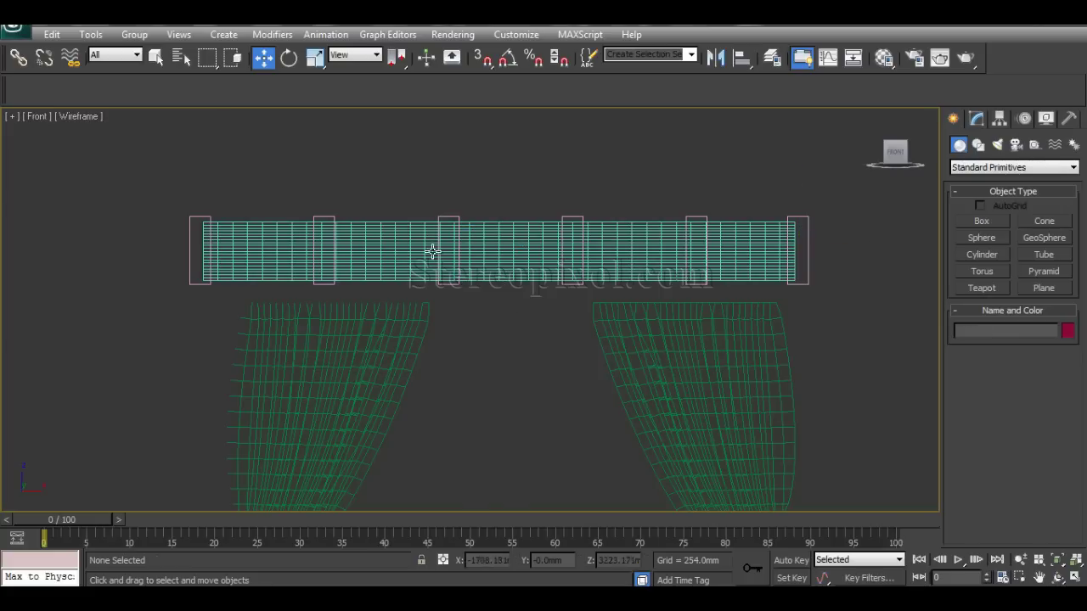
In the Cloth Group level, make the leftmost vertex column Group001 and pin it to Box001
click(505, 265)
click(976, 119)
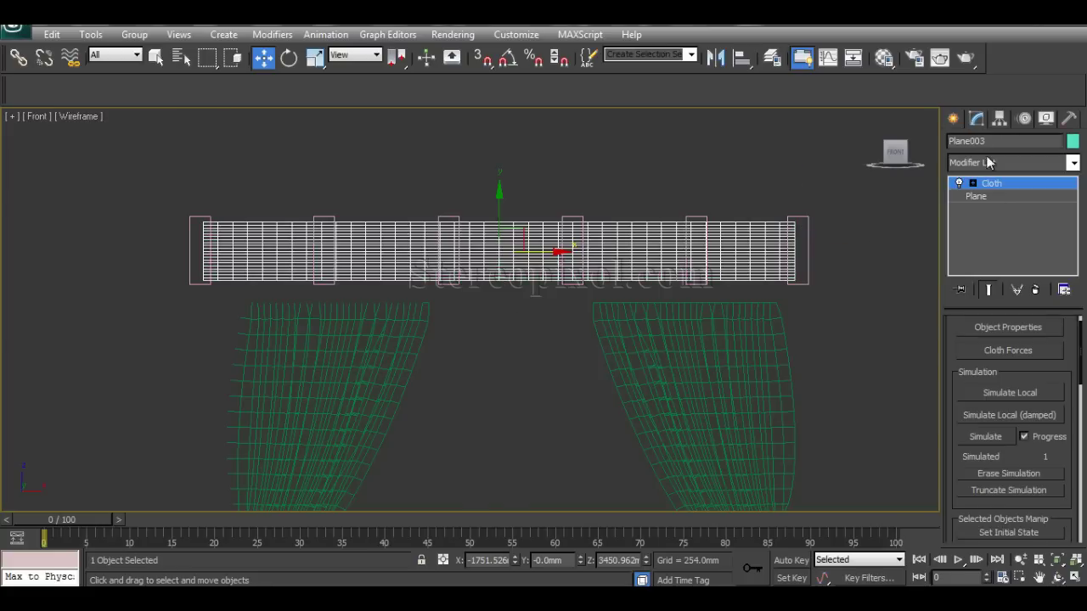
click(973, 183)
click(1000, 196)
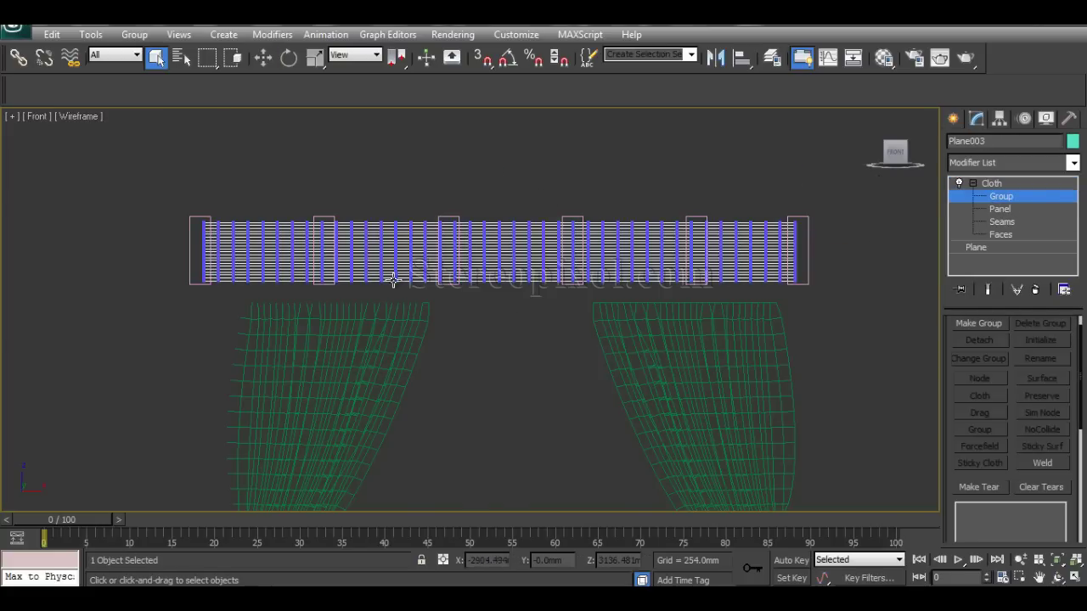
middle_drag(338, 304, 418, 294)
scroll(418, 294, up, 5)
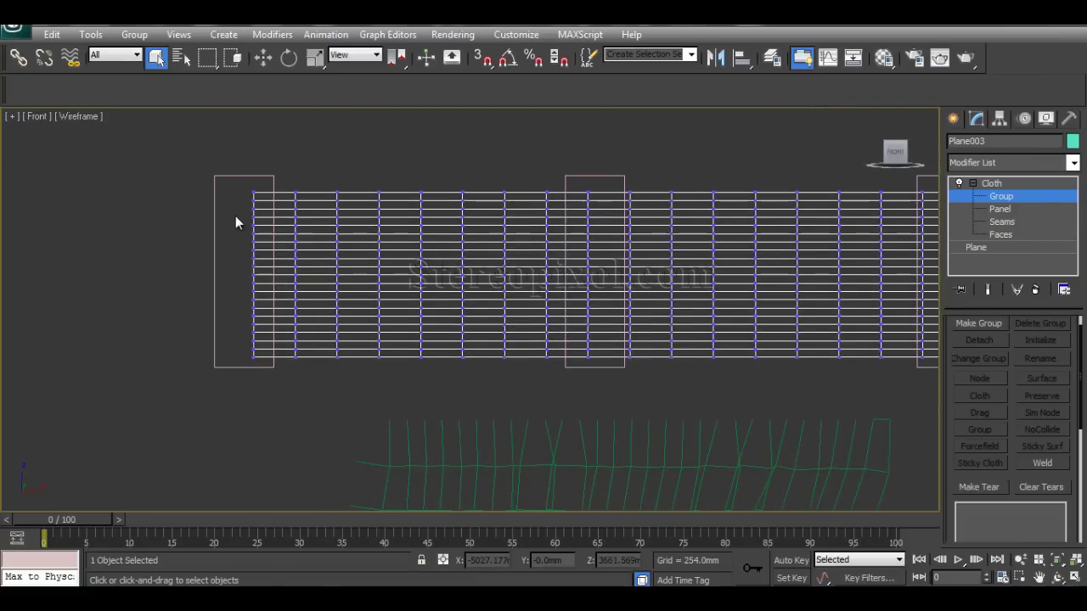
drag(257, 279, 266, 383)
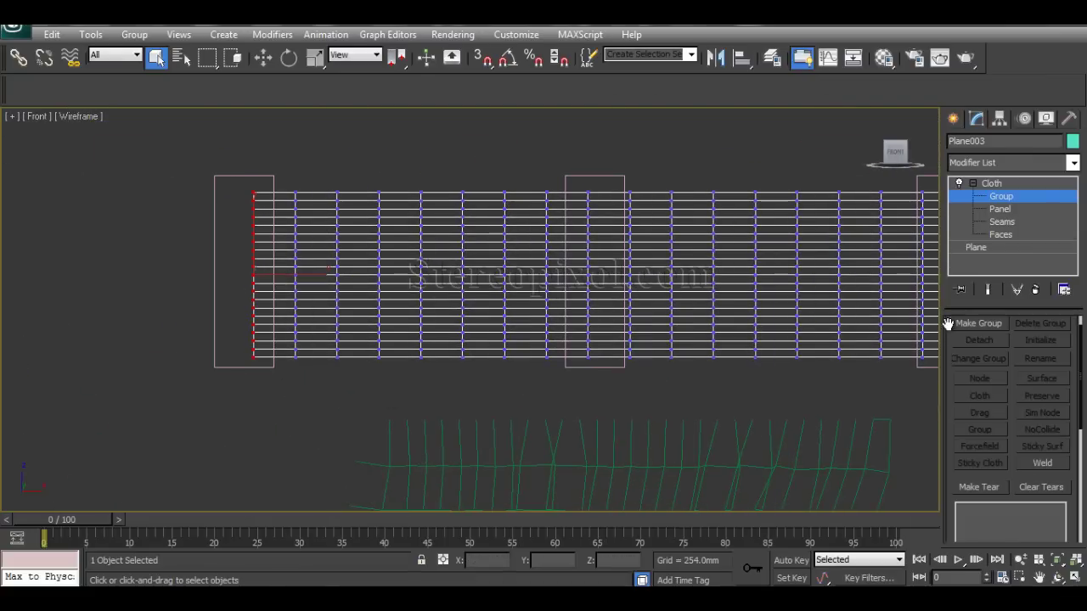
click(978, 324)
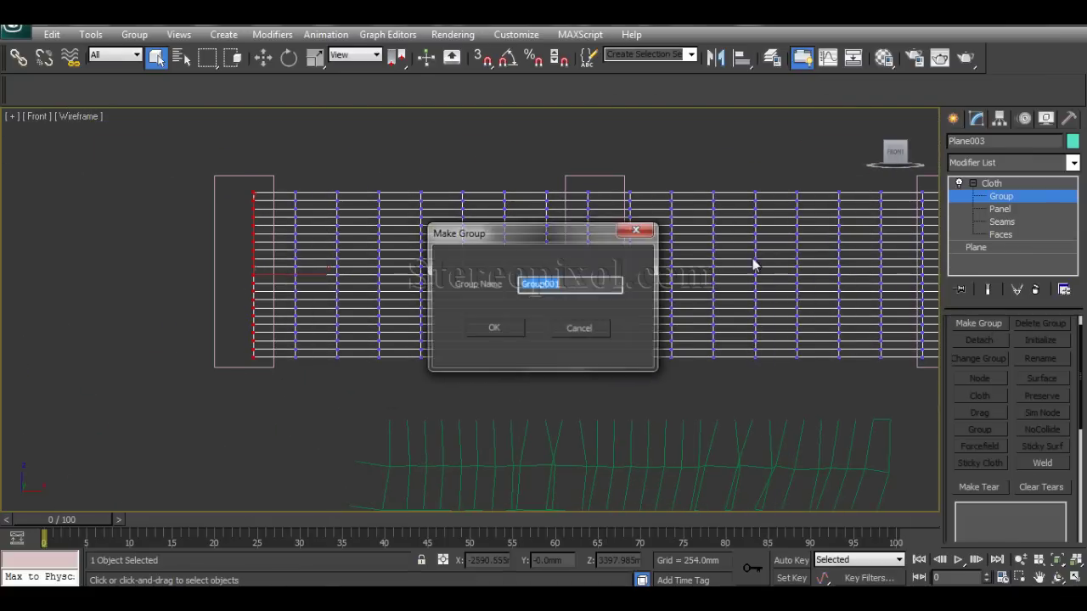
click(494, 331)
click(980, 379)
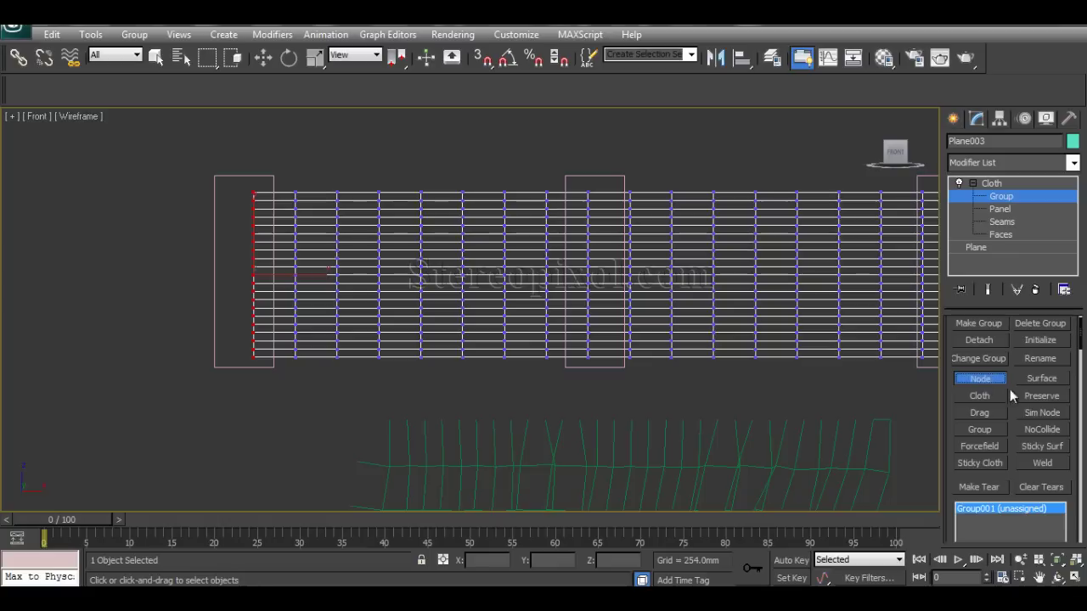
click(247, 176)
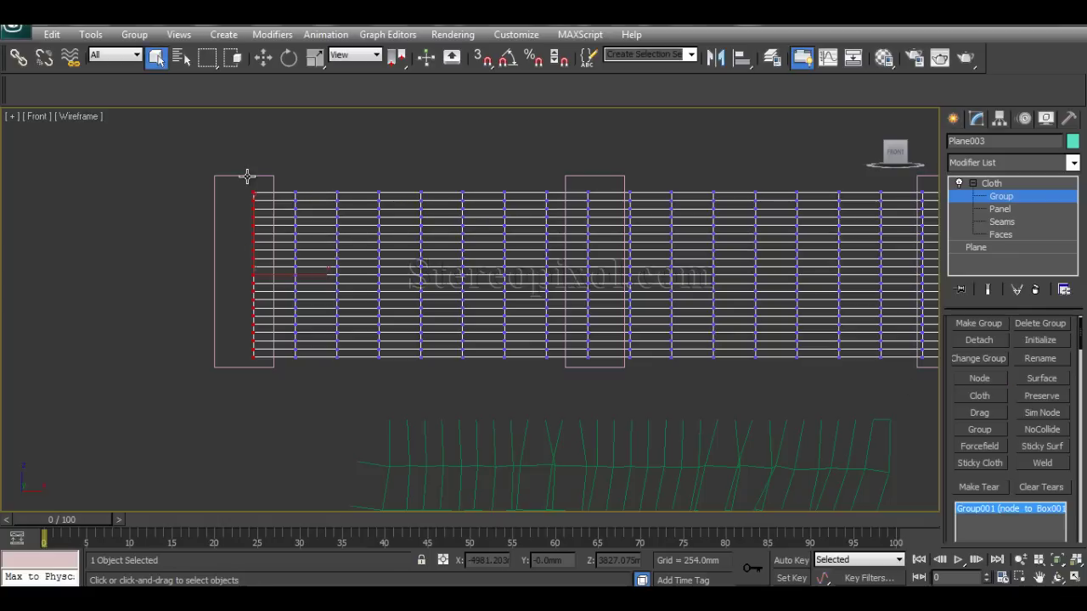
Make the vertex column over the second box Group002 and pin it to Box002
middle_drag(838, 307, 671, 297)
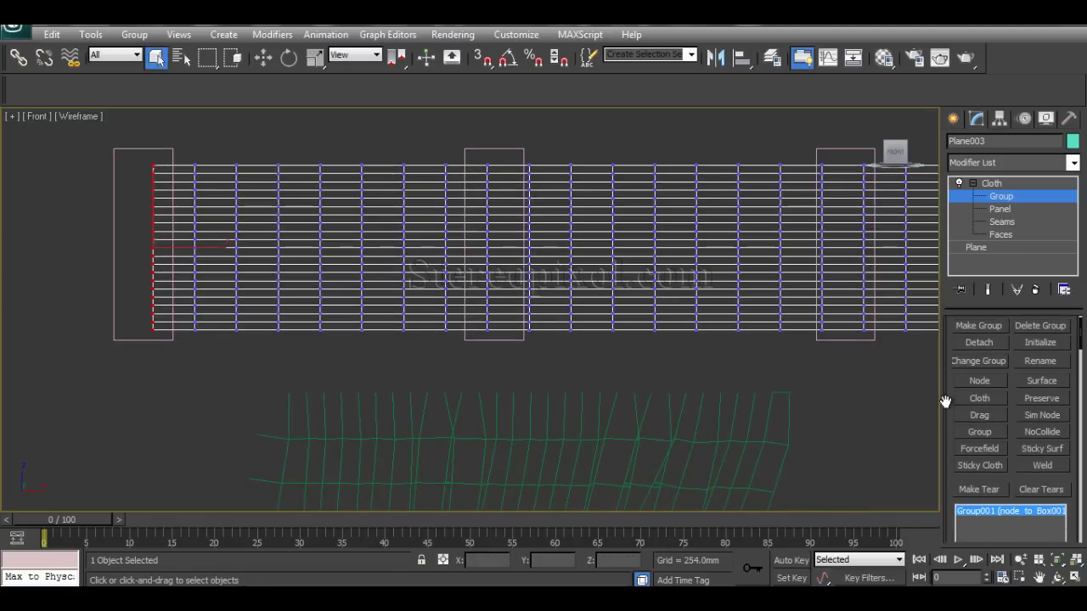
scroll(943, 405, up, 1)
drag(471, 156, 499, 338)
click(977, 346)
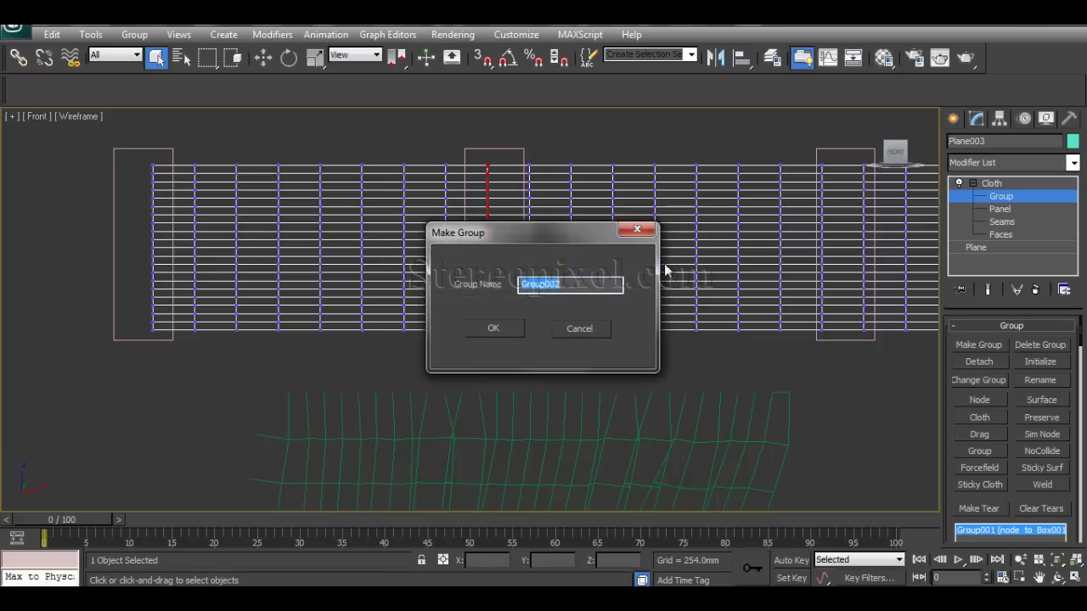
click(500, 328)
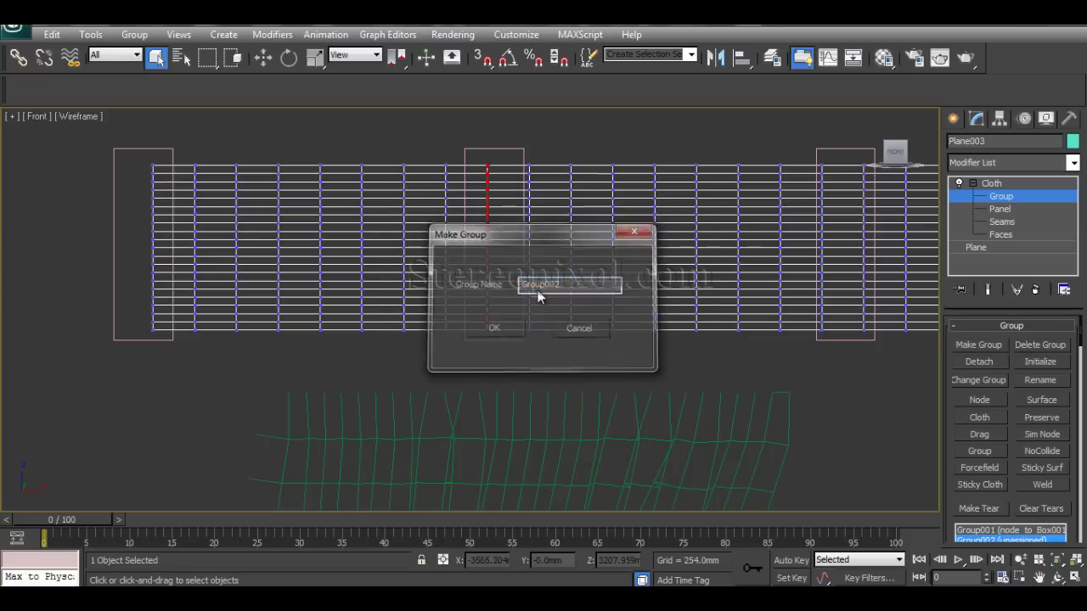
click(980, 404)
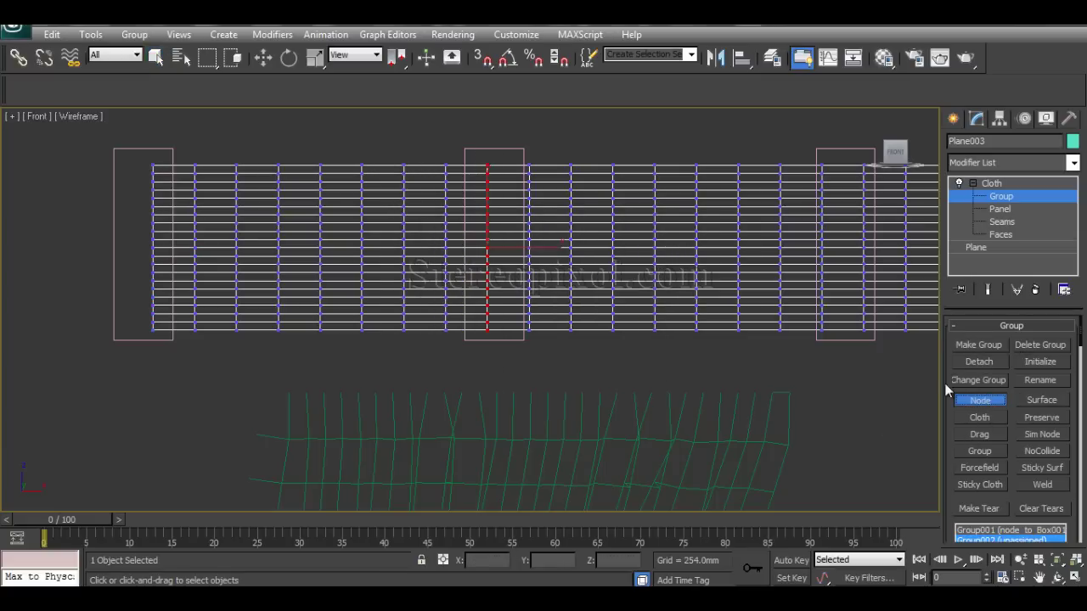
click(519, 152)
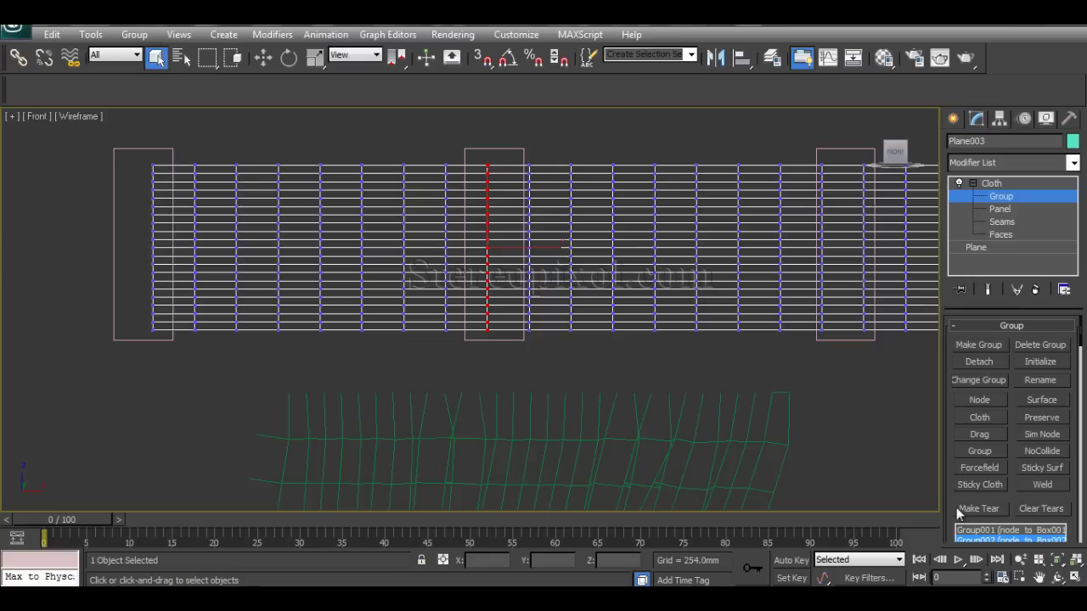
scroll(1019, 500, down, 2)
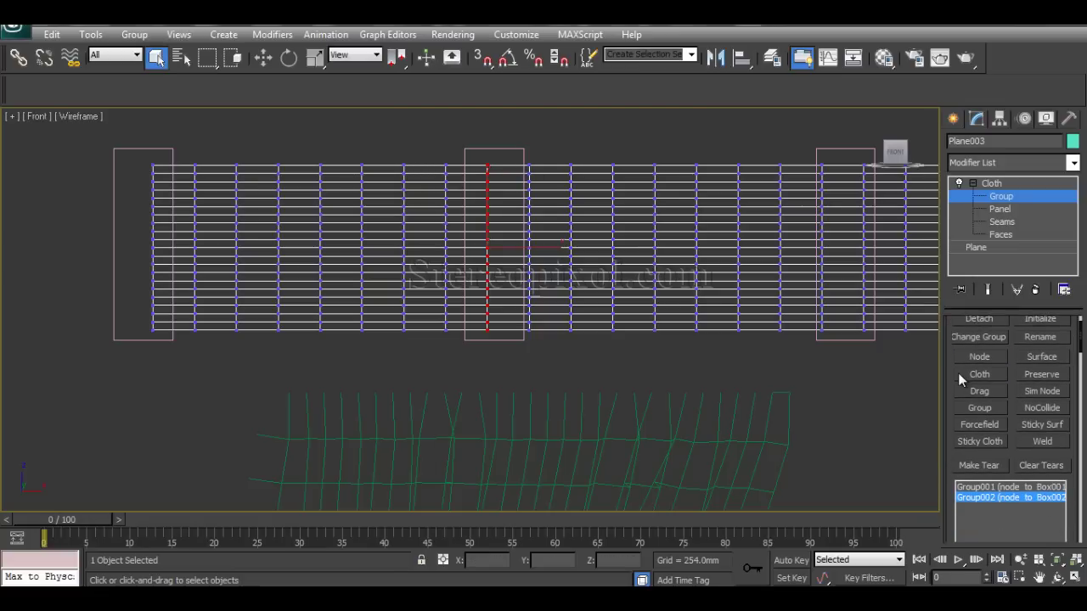
drag(950, 367, 956, 420)
click(977, 344)
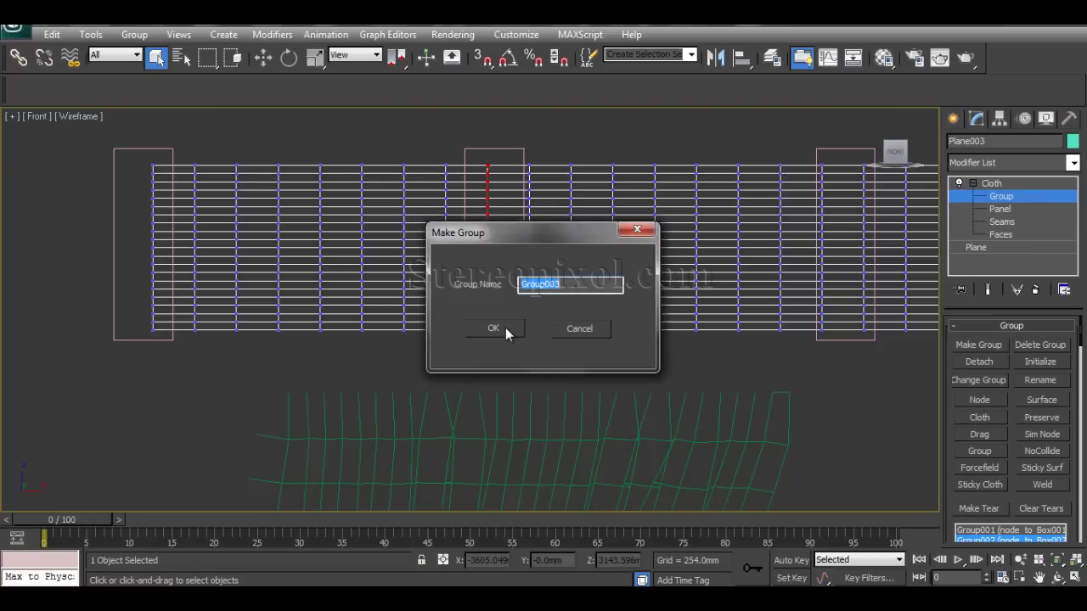
click(582, 333)
middle_drag(766, 374, 531, 359)
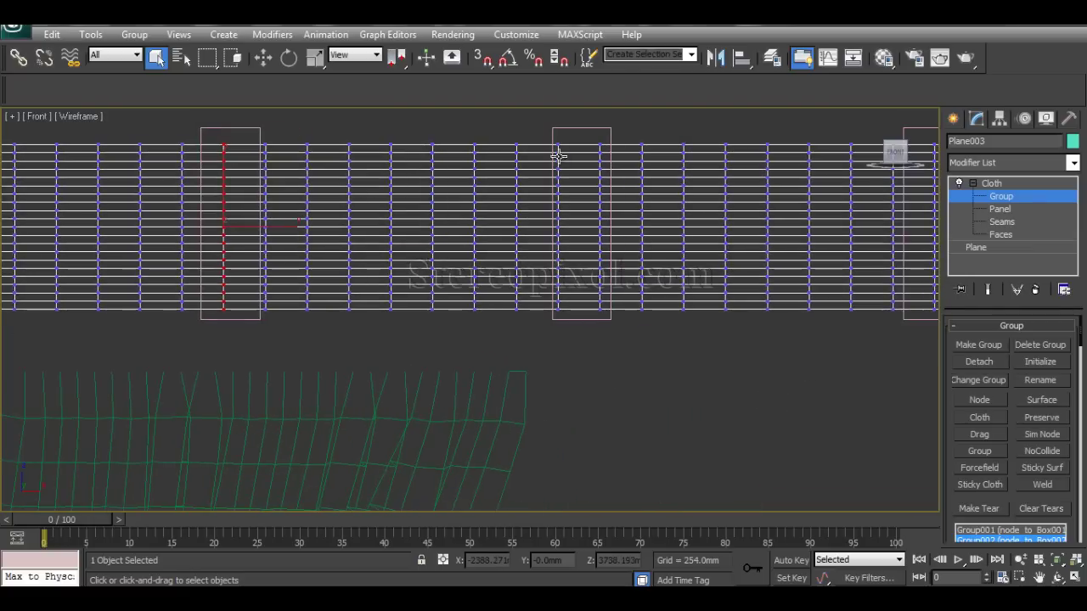
Group the next two vertex columns and pin each to its pink box
drag(588, 144, 612, 317)
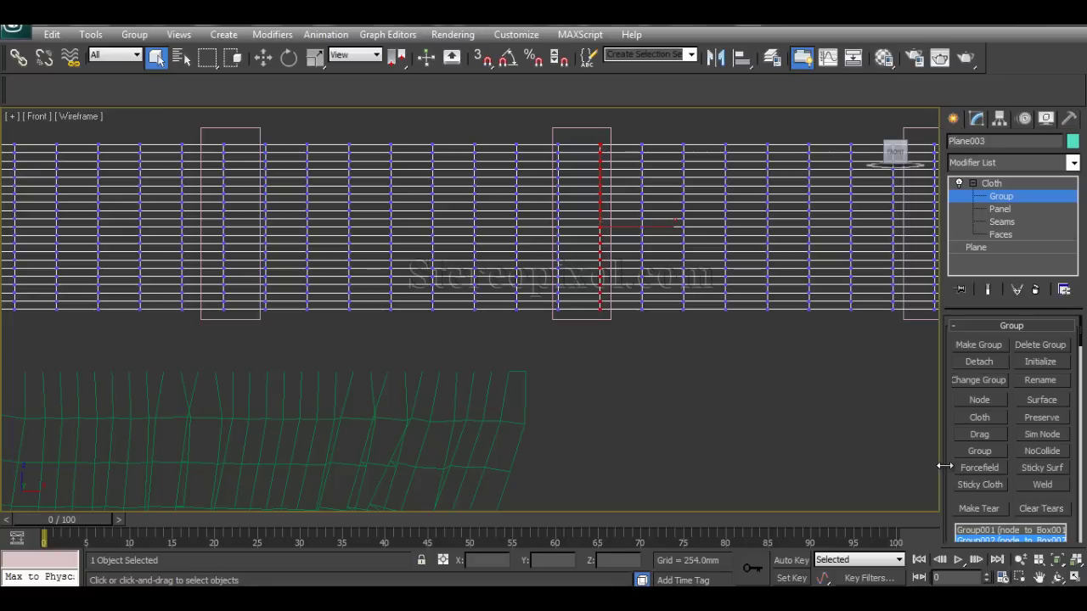
click(977, 344)
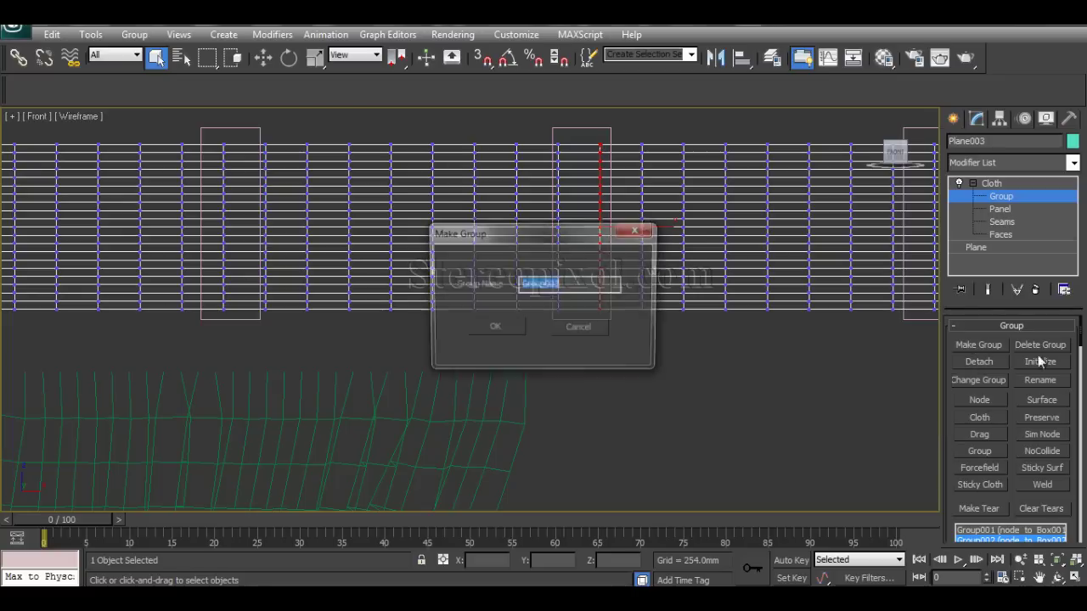
click(497, 328)
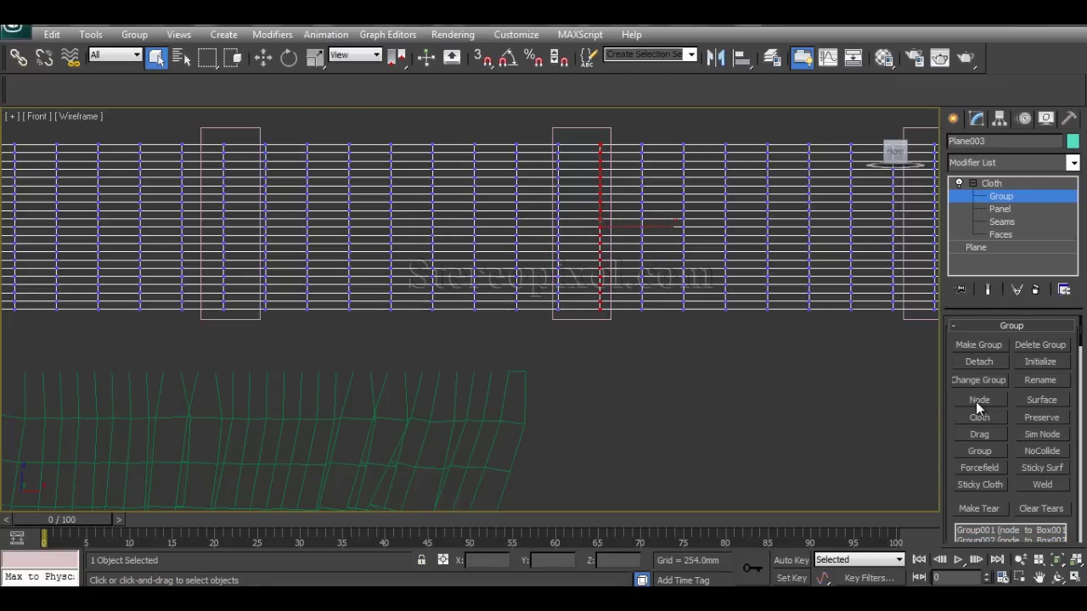
click(989, 401)
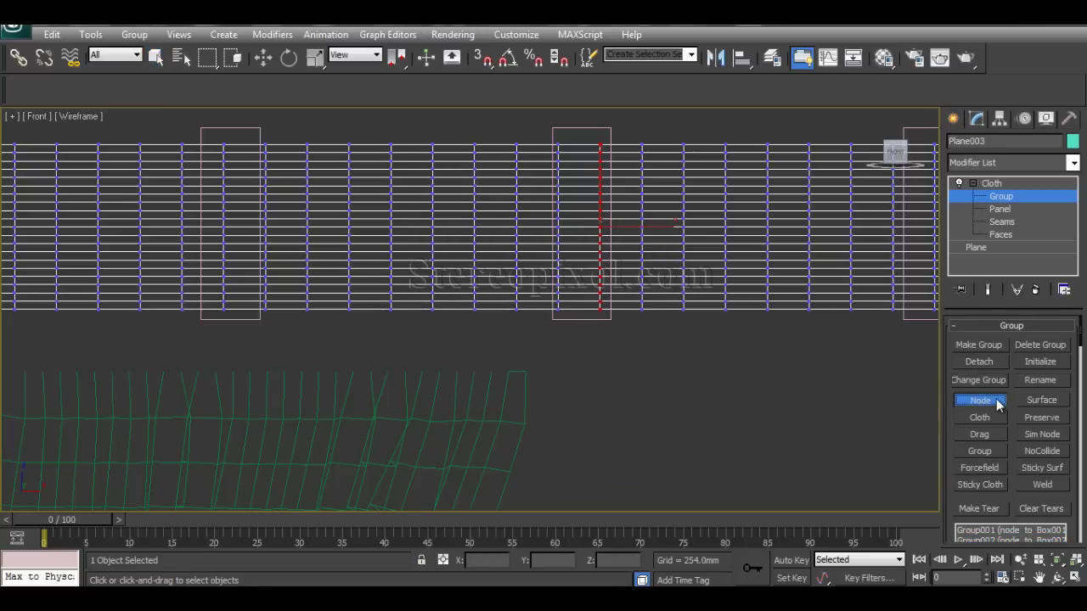
click(610, 135)
middle_drag(684, 364, 416, 397)
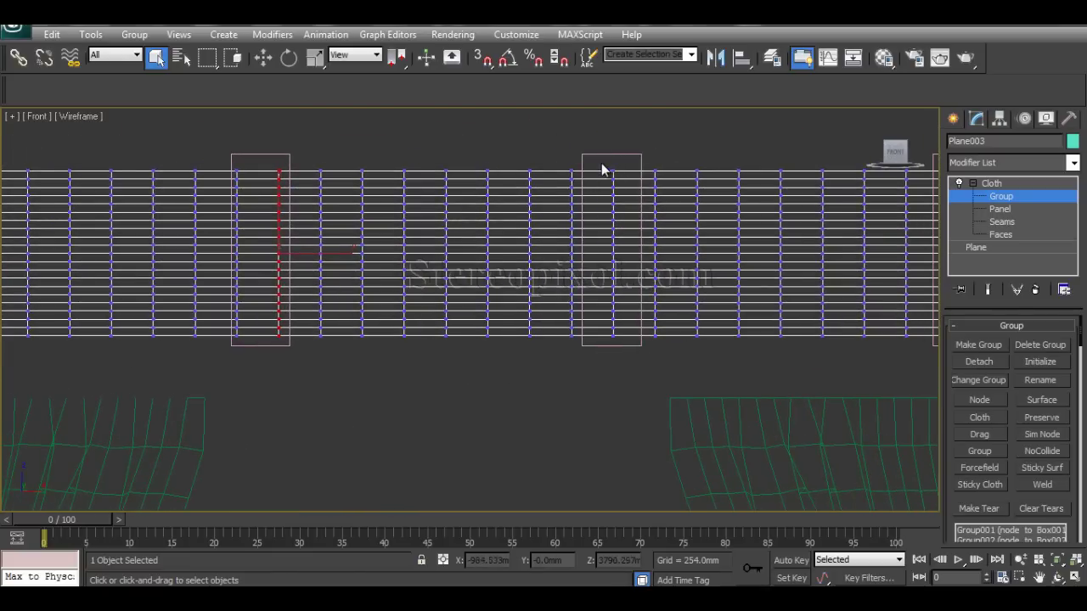
drag(629, 343, 628, 345)
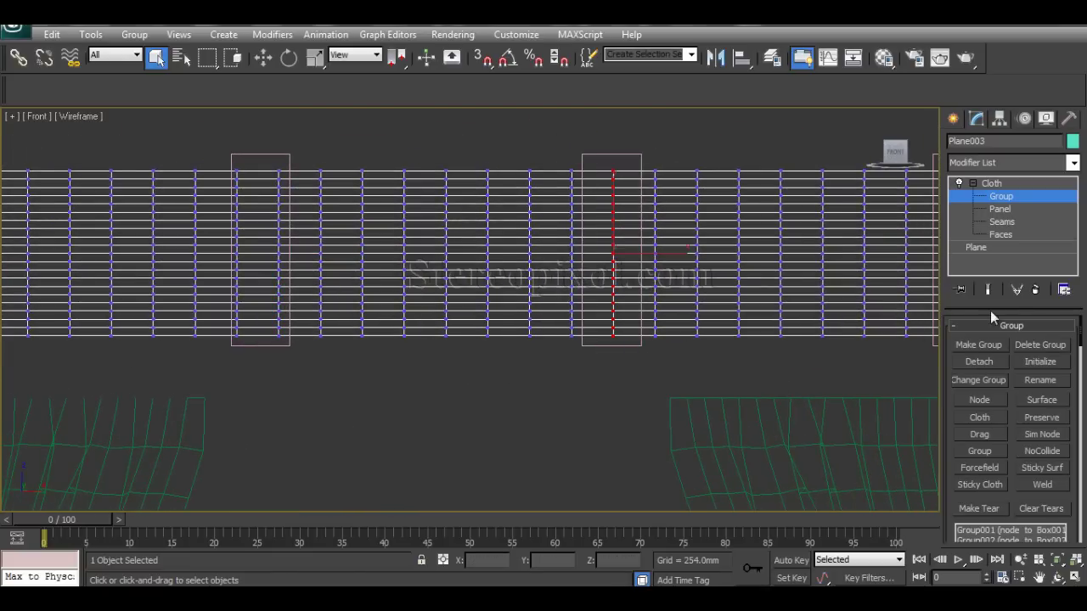
click(978, 346)
click(492, 325)
click(981, 400)
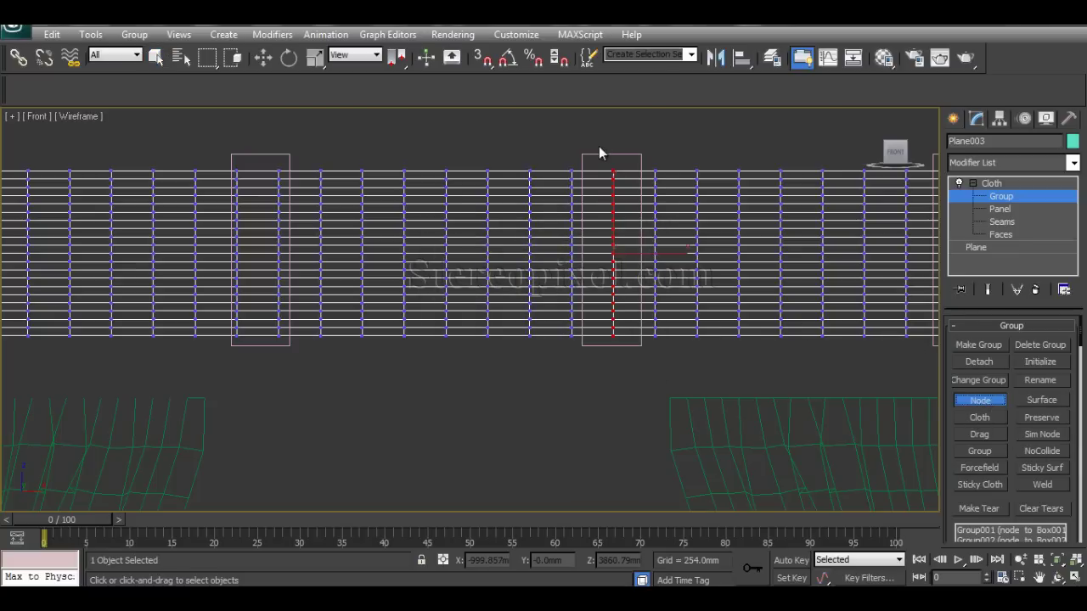
click(637, 155)
Group the columns over the middle and rightmost boxes, up to Group006, pinning each to its box
middle_drag(790, 306, 400, 309)
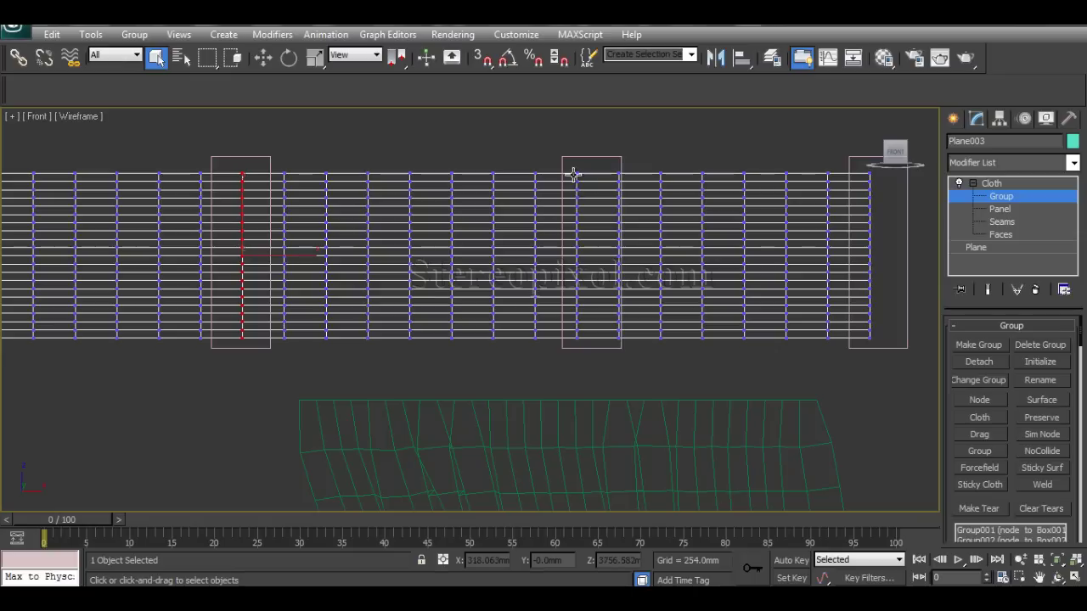
click(594, 348)
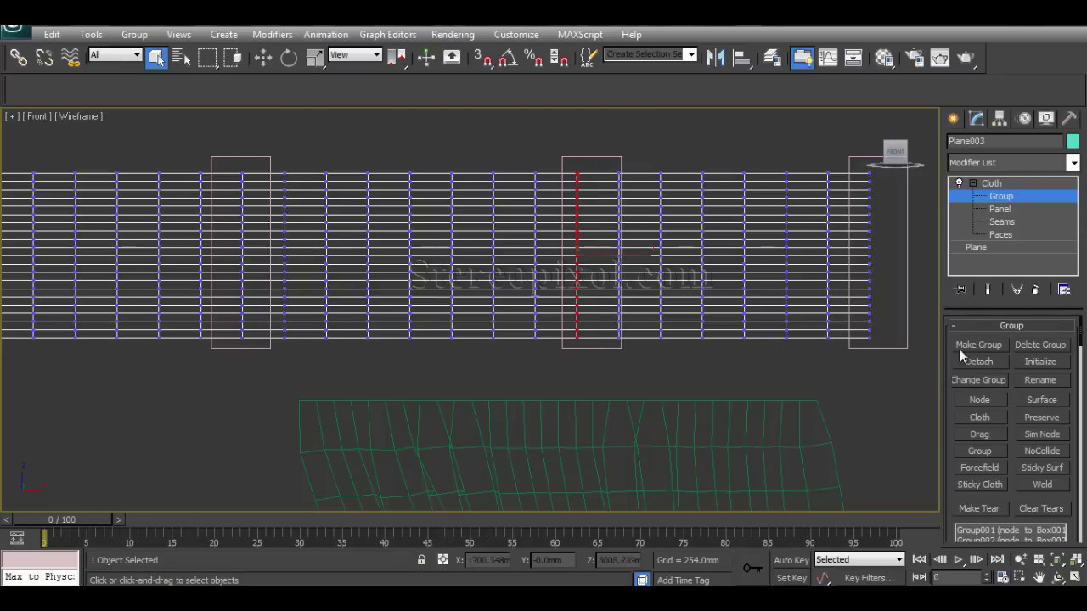
click(978, 344)
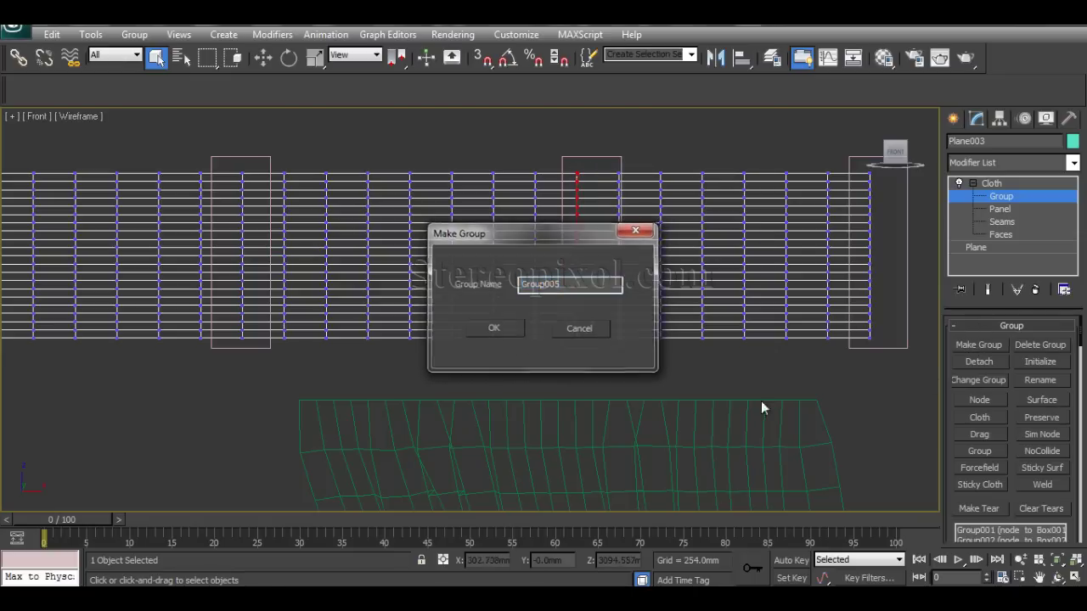
key(Return)
click(973, 399)
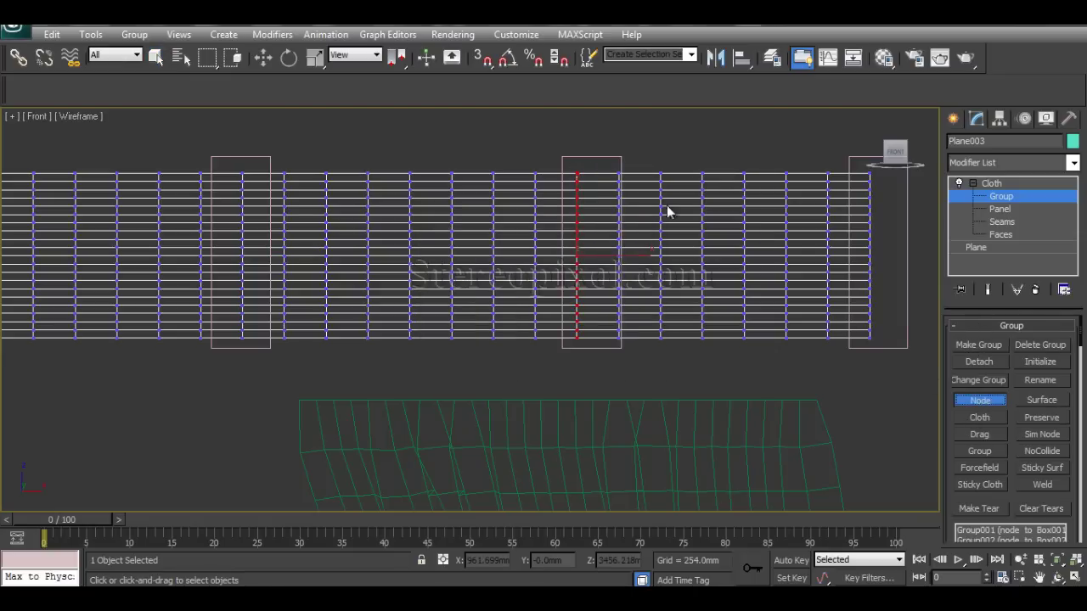
click(620, 159)
middle_drag(810, 380, 524, 368)
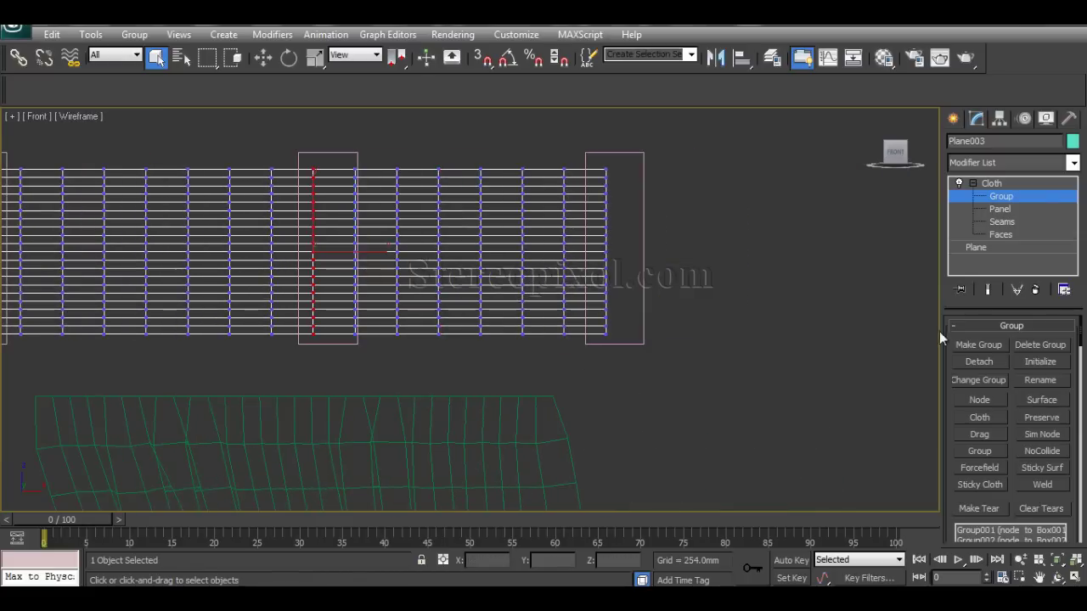
drag(629, 158, 599, 353)
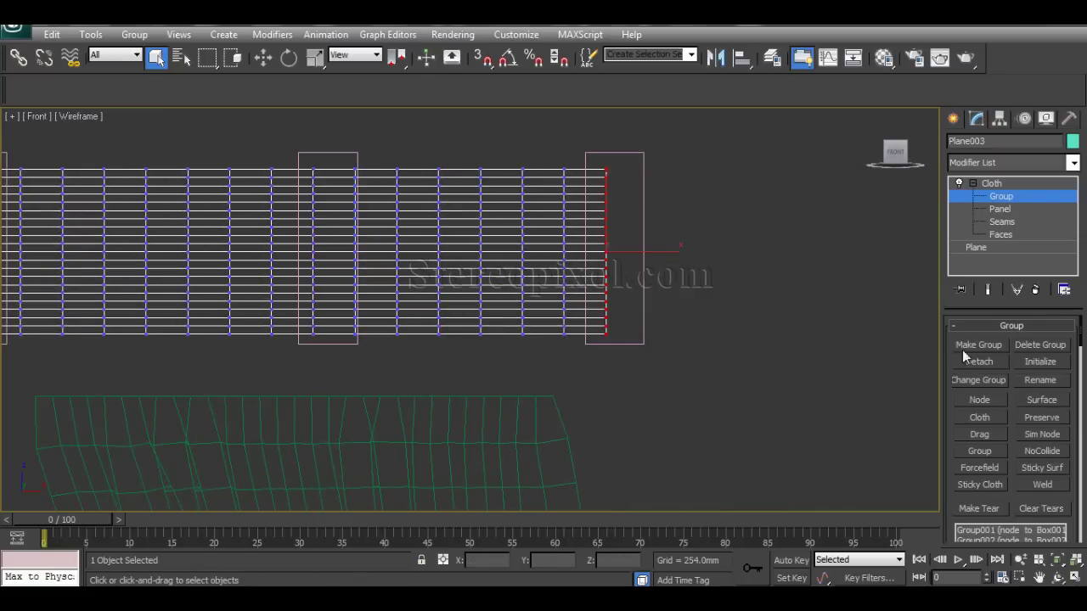
click(976, 348)
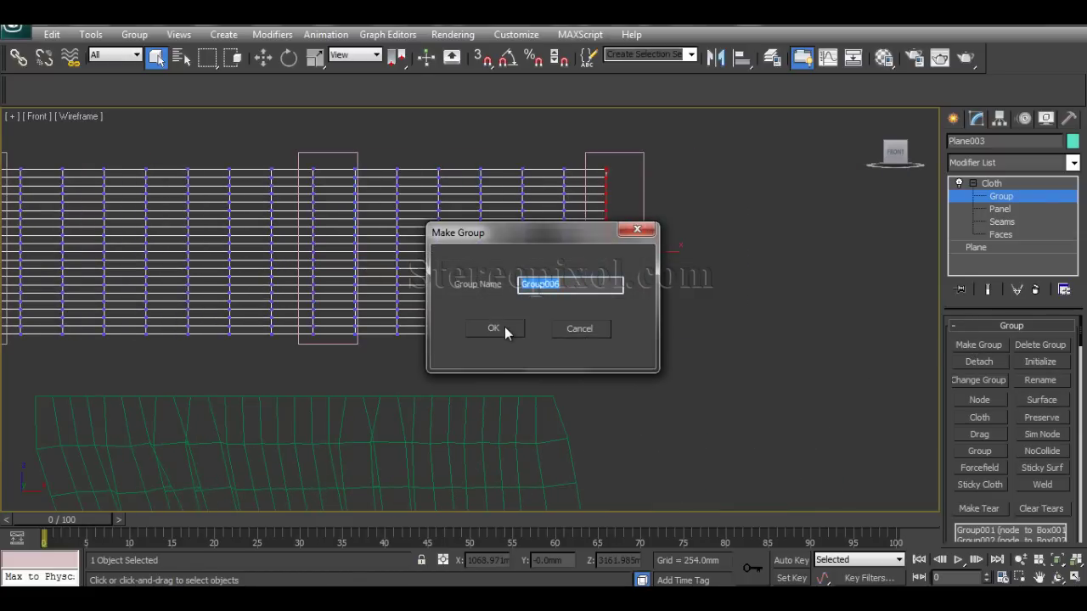
click(504, 330)
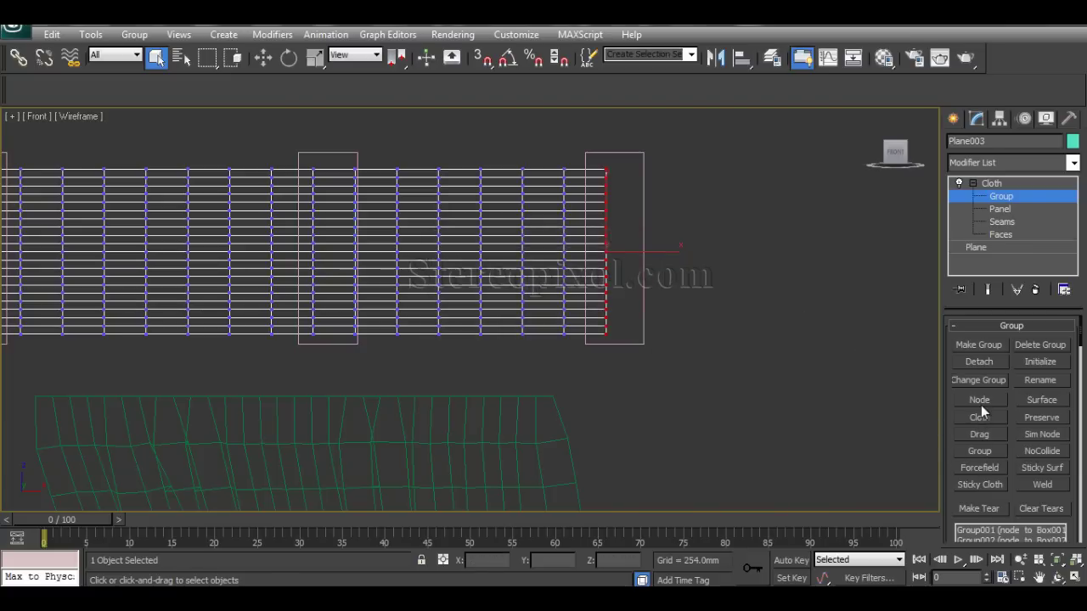
click(625, 153)
middle_drag(506, 383, 898, 364)
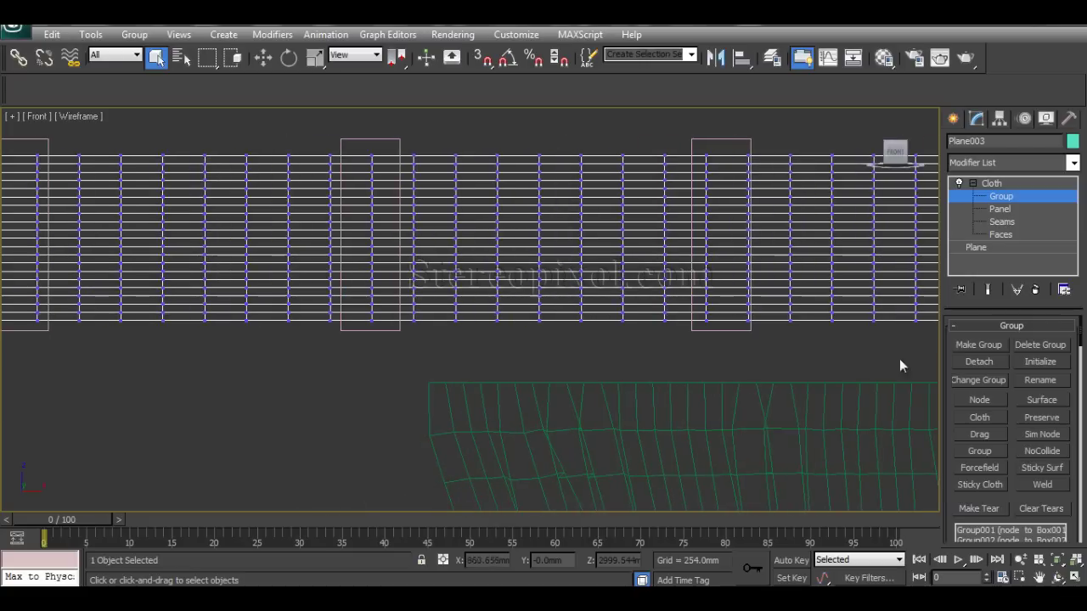
Run Simulate Local on the valance cloth and watch it in the maximised Perspective view
click(1001, 186)
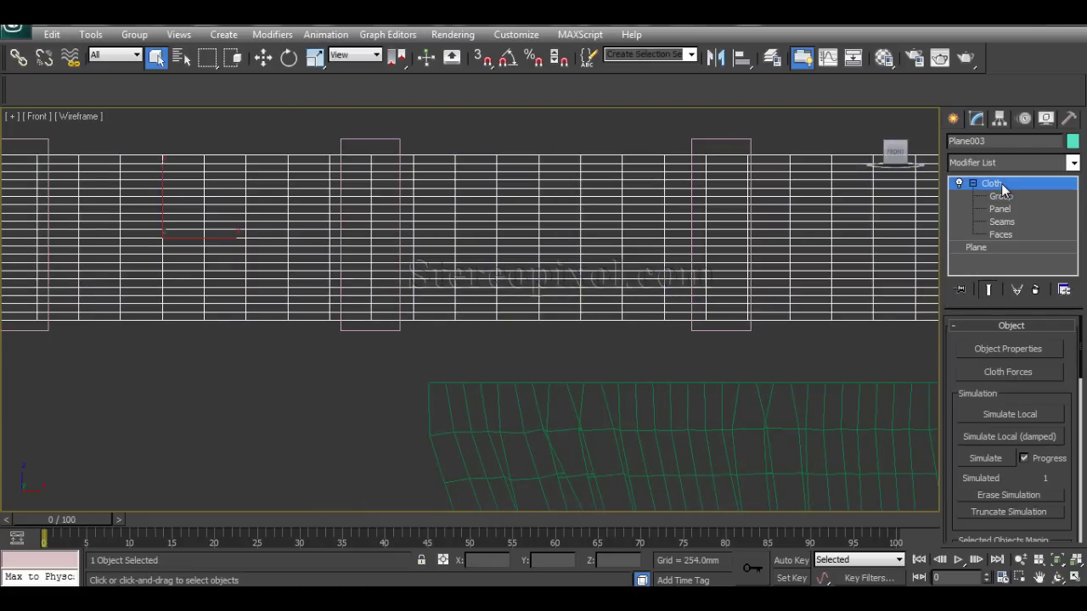
scroll(565, 365, down, 5)
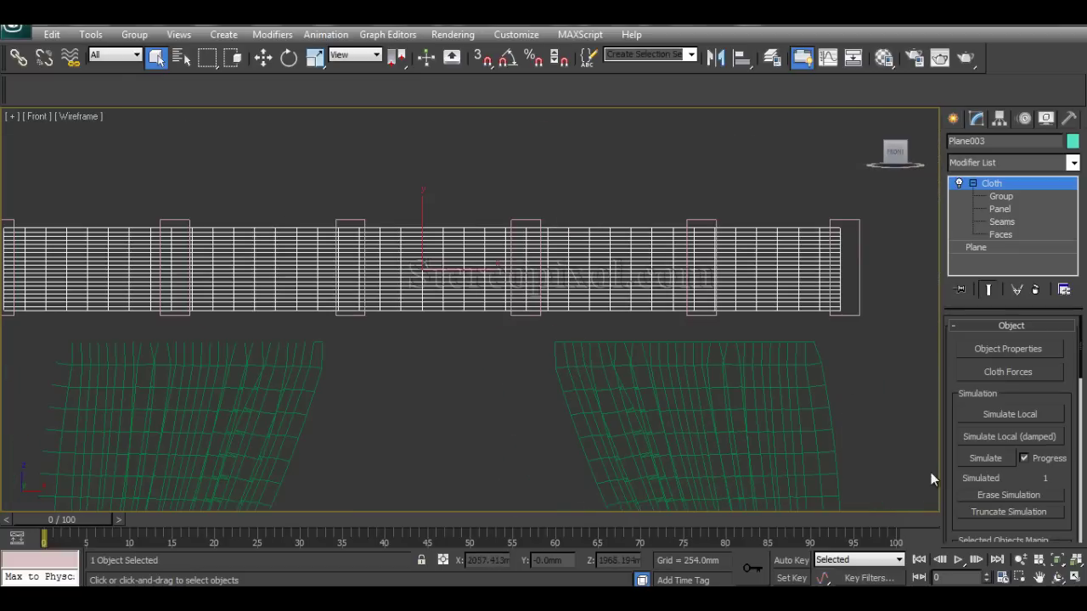
click(983, 413)
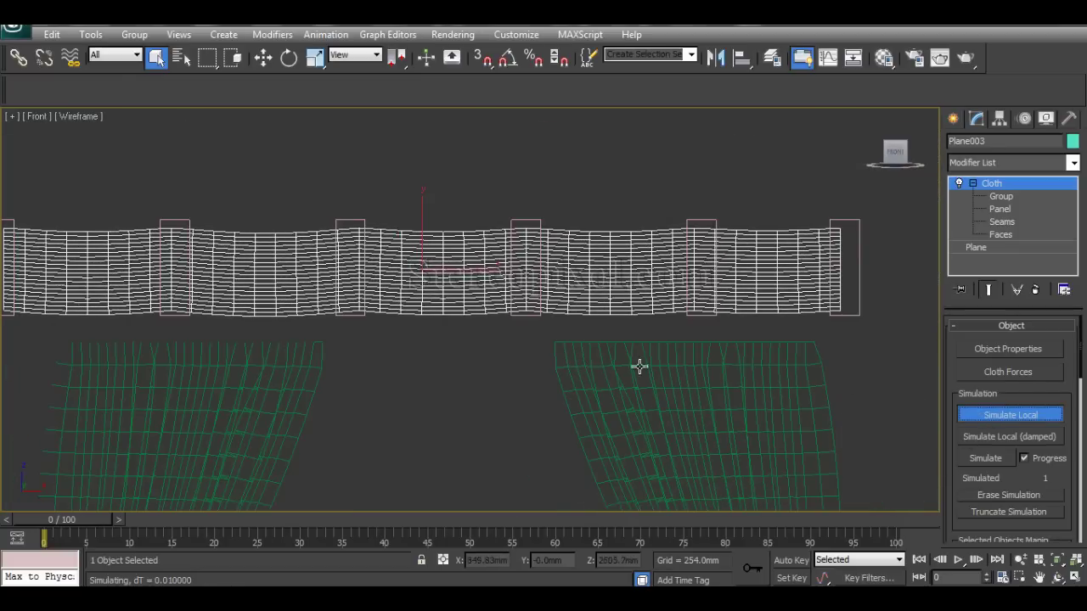
middle_drag(434, 383, 592, 396)
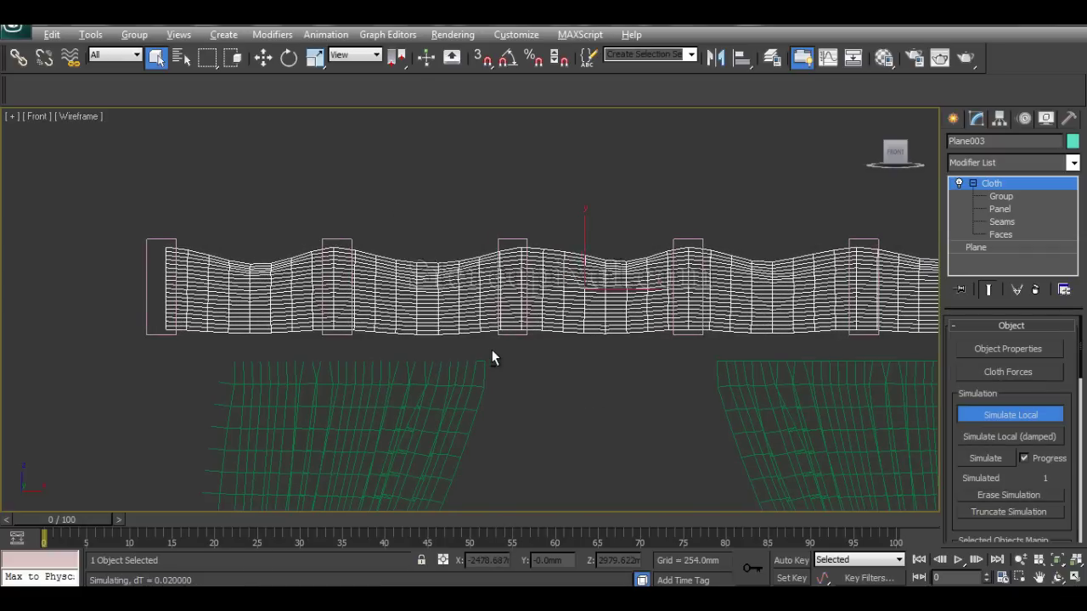
key(alt+w)
middle_click(738, 442)
key(alt+w)
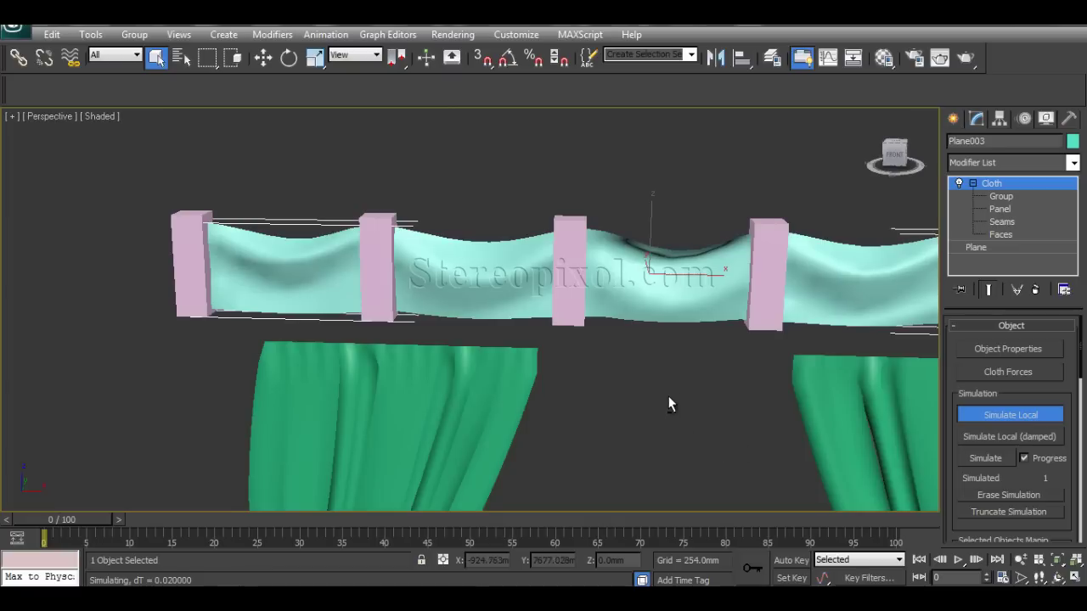
Select the four inner pink boxes and scale them down in Z to about 79%
click(382, 314)
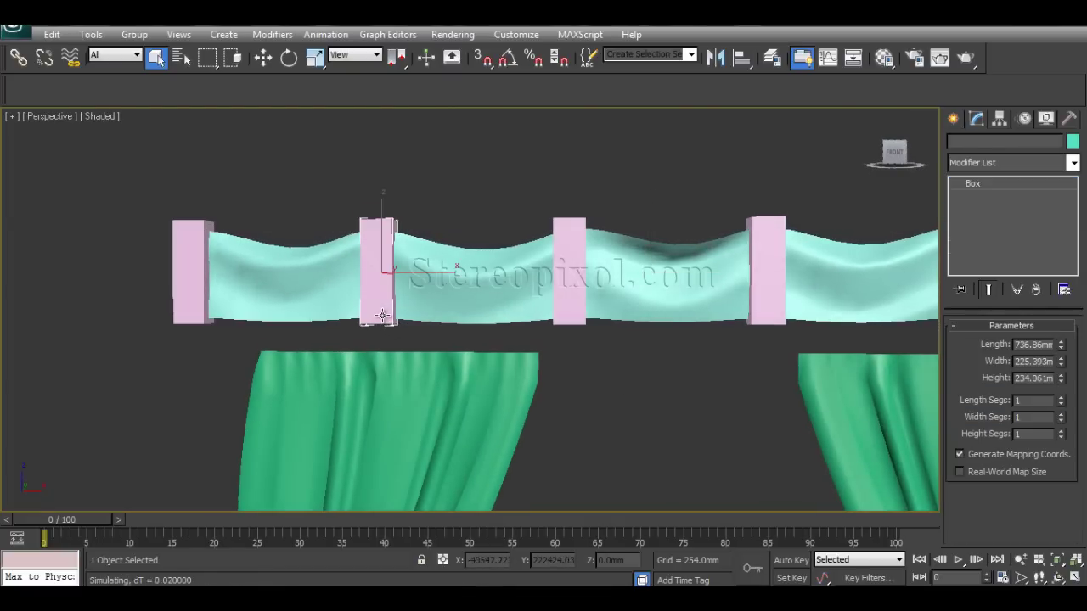
ctrl+click(569, 293)
ctrl+click(764, 311)
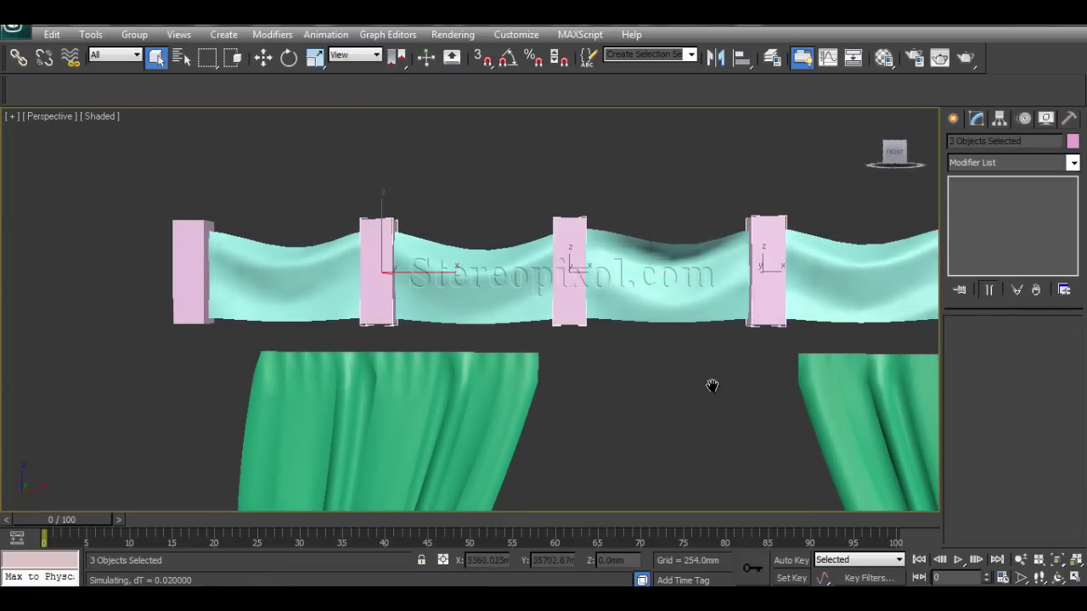
middle_drag(712, 386, 453, 383)
scroll(549, 395, down, 2)
middle_drag(548, 395, 481, 391)
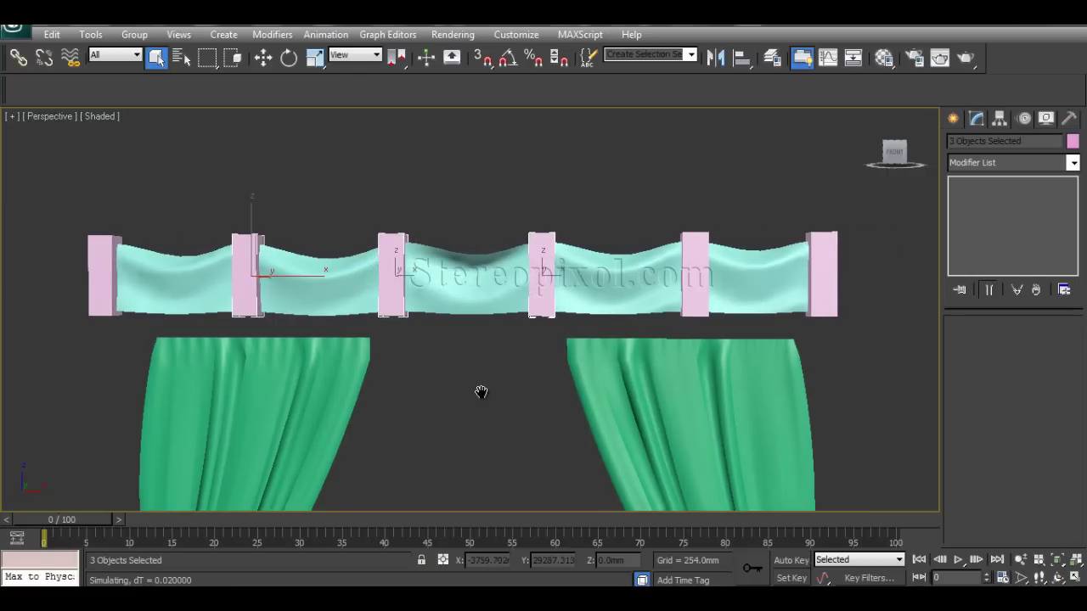
ctrl+click(691, 307)
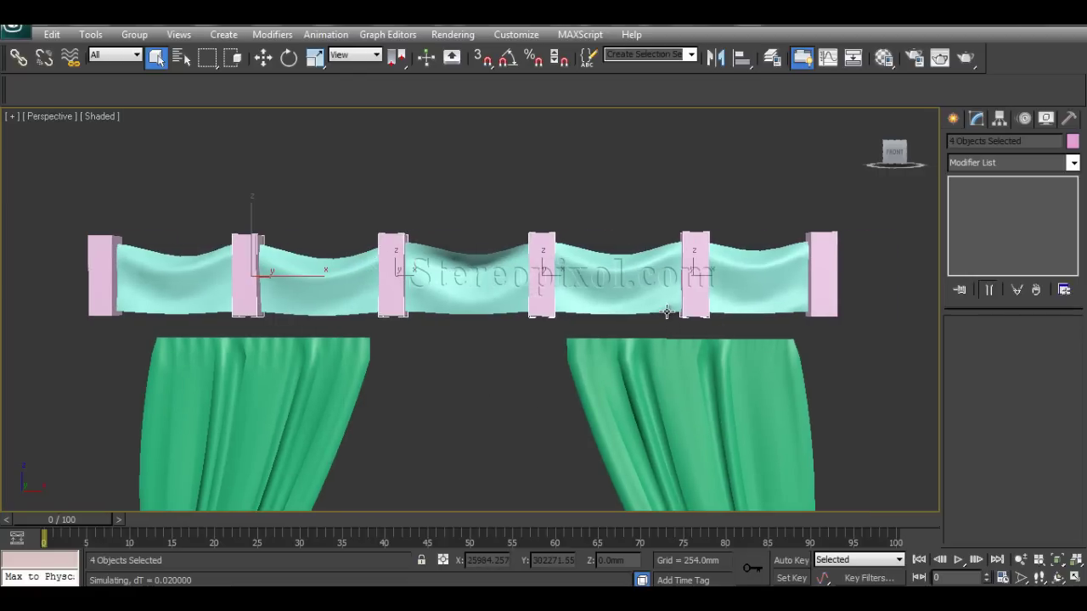
key(r)
drag(464, 204, 469, 253)
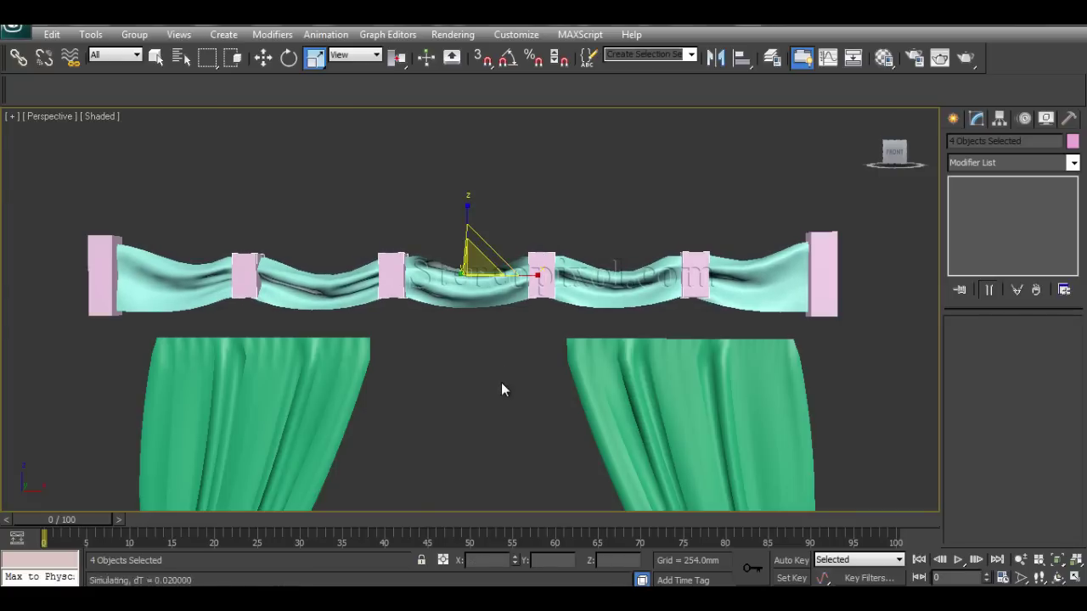